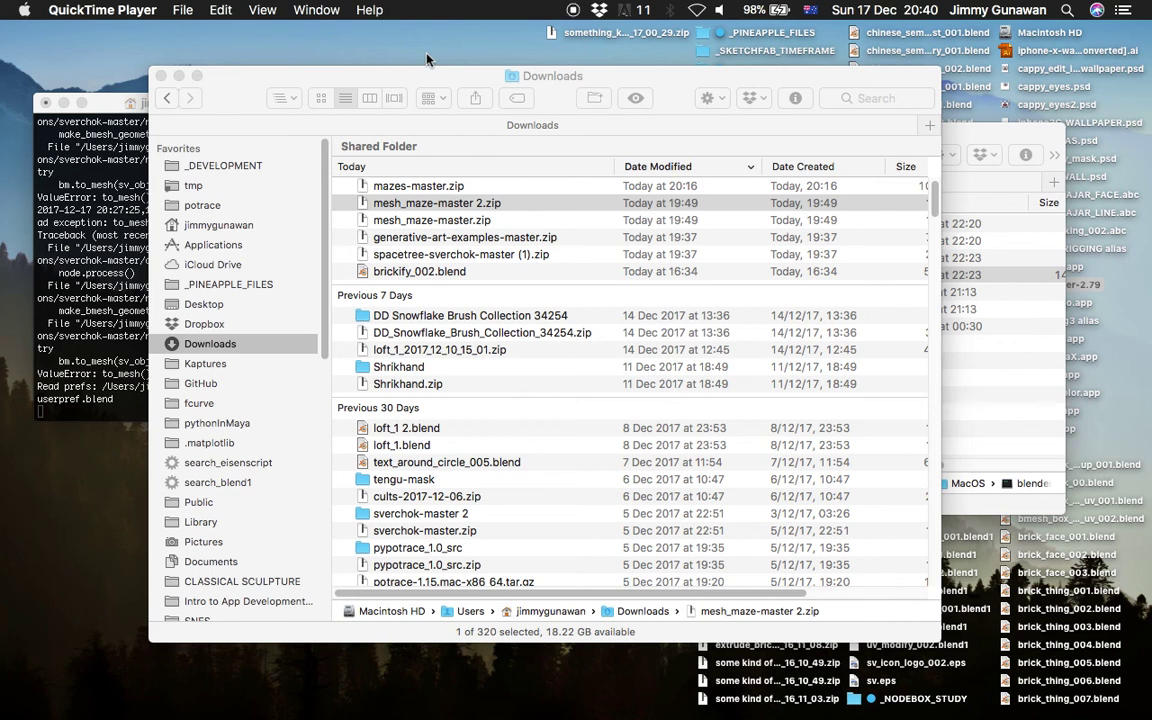
Switch to the web browser and examine the introduction of the Mesh Maze Blender Add-On post on elfnor.com
key(ctrl+Right)
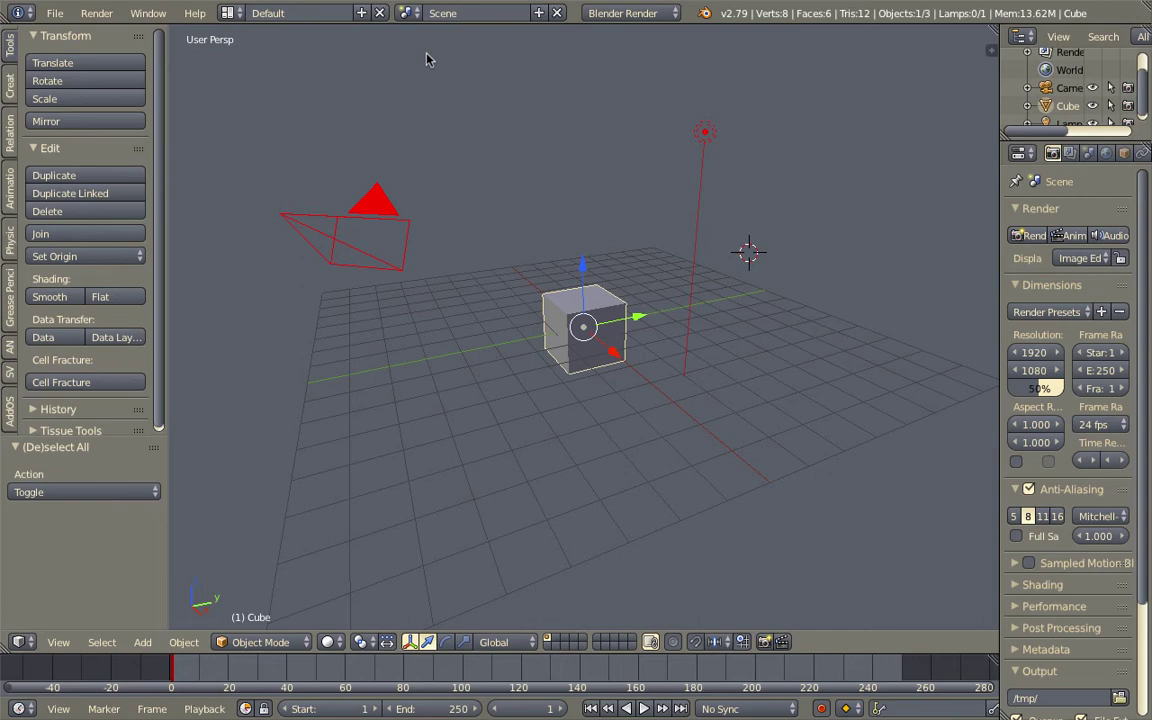
key(ctrl+Right)
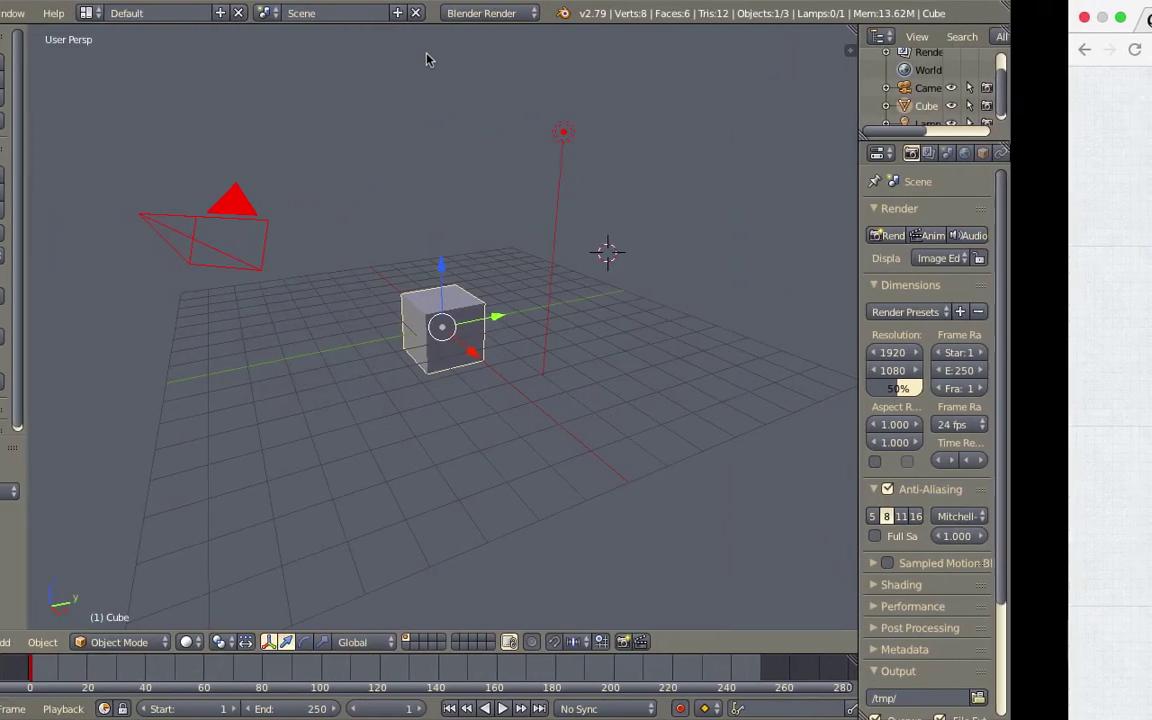
key(ctrl+Right)
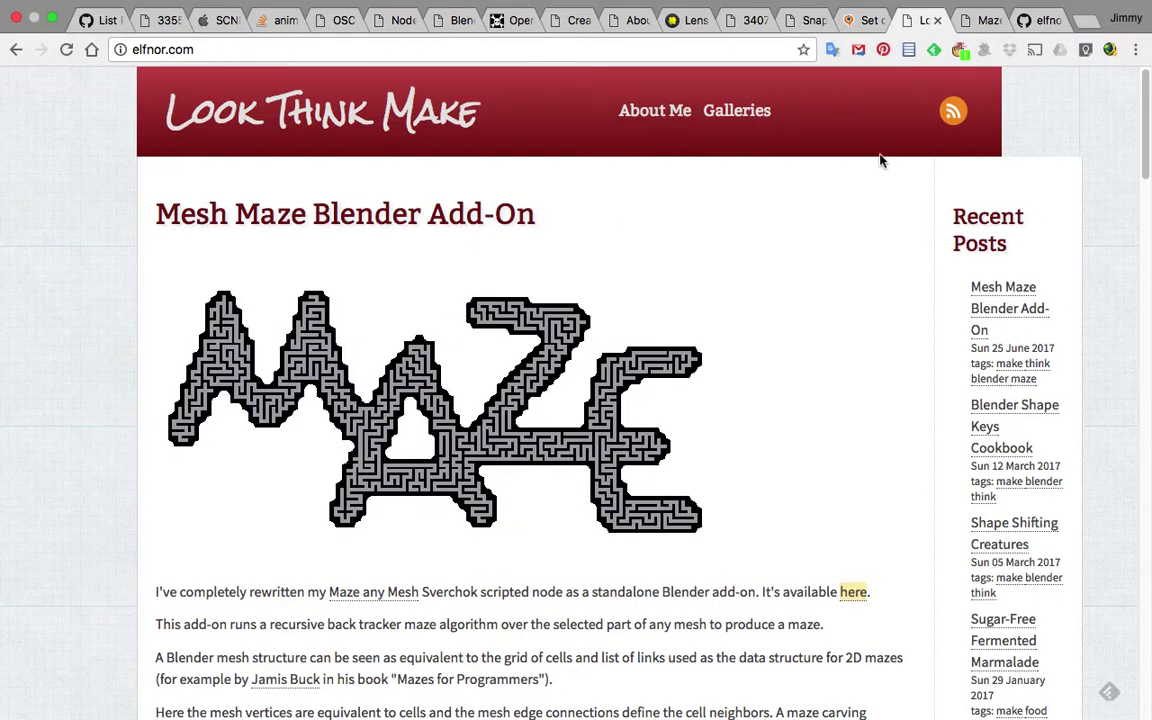
scroll(1033, 155, down, 3)
scroll(1033, 150, up, 3)
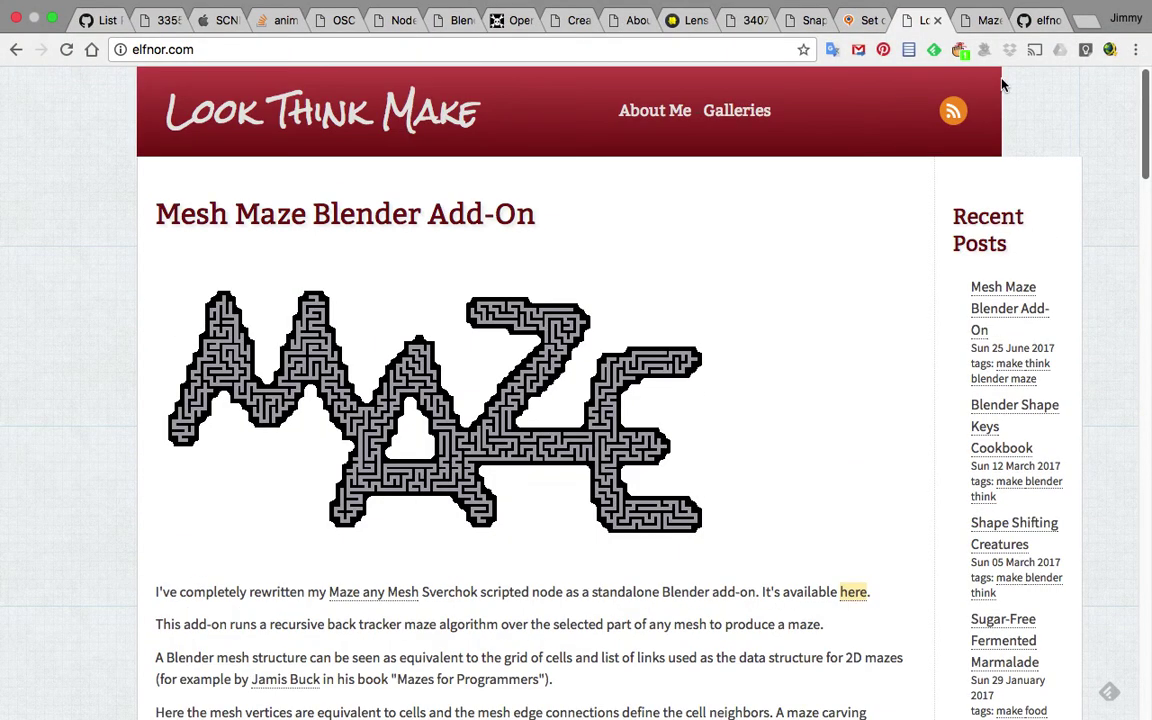
click(975, 22)
click(923, 22)
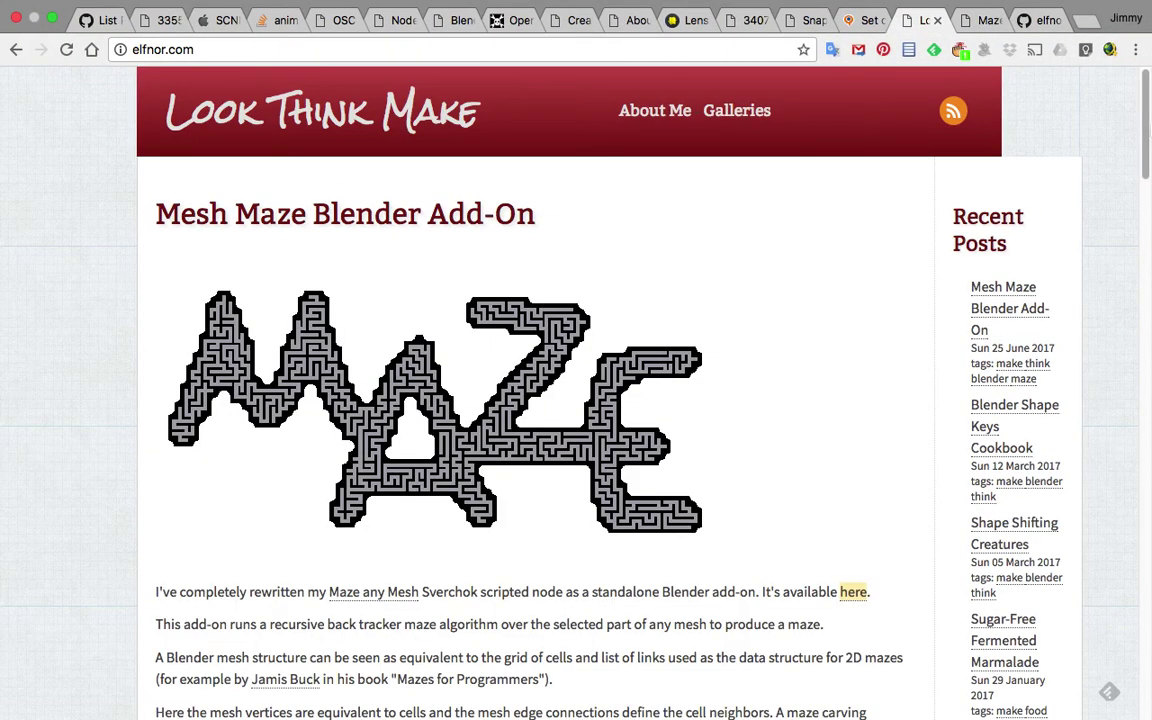
scroll(1100, 150, down, 2)
scroll(1148, 130, up, 2)
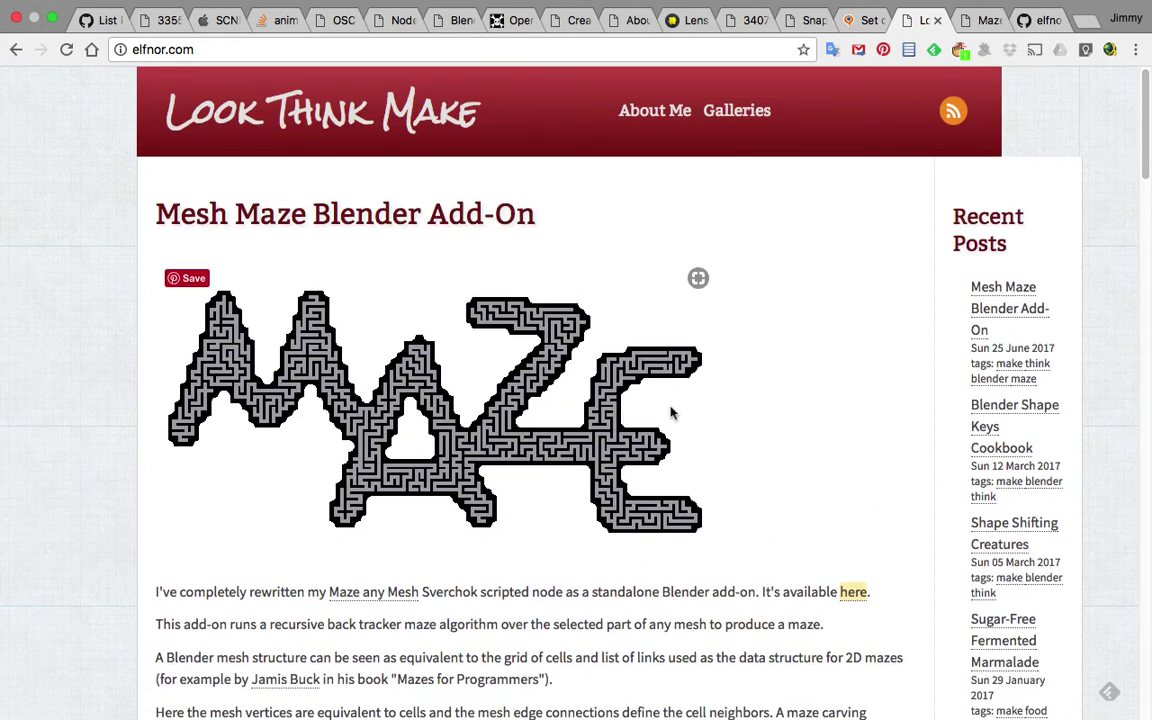
scroll(740, 325, down, 5)
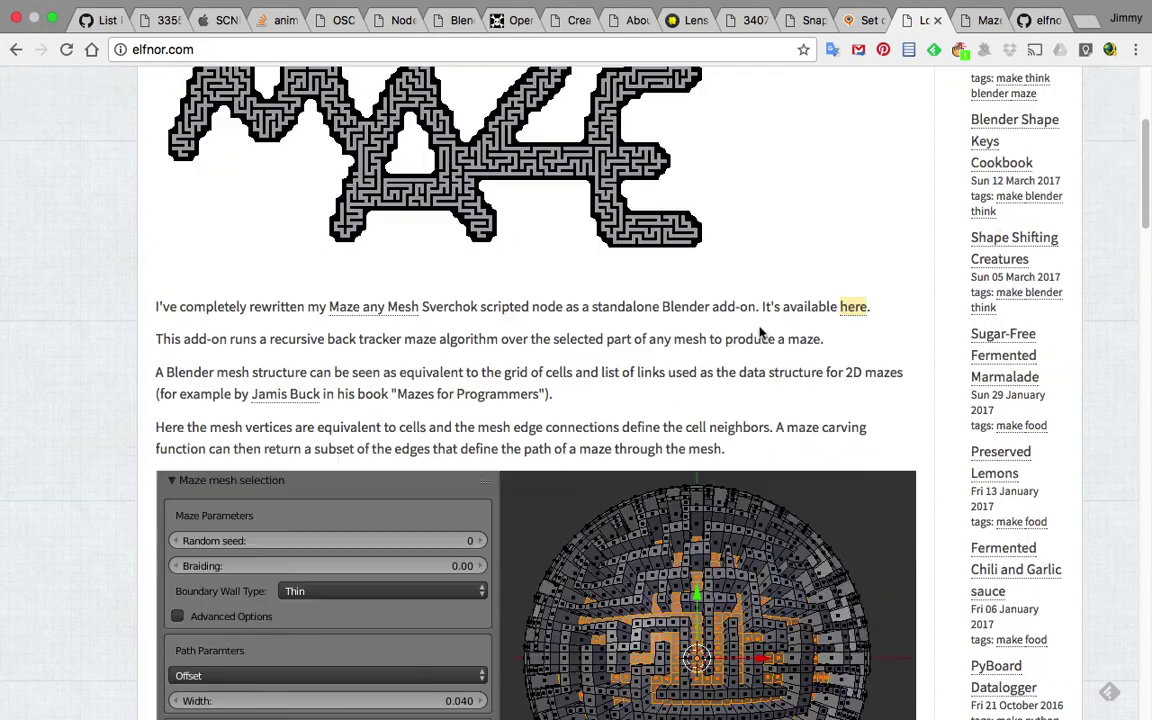
scroll(762, 330, up, 5)
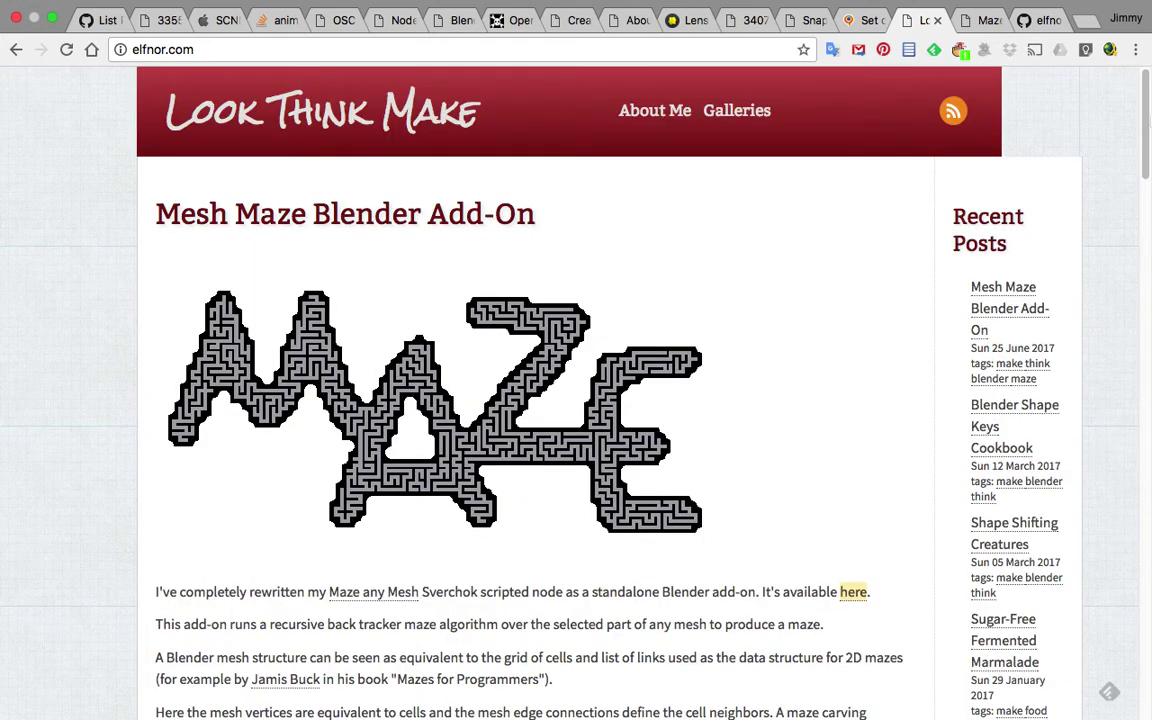
scroll(760, 330, down, 5)
scroll(760, 330, up, 5)
Read through the older "Maze any Mesh in Blender" article, covering path line generation, the maze torus and the full 3D maze
click(990, 22)
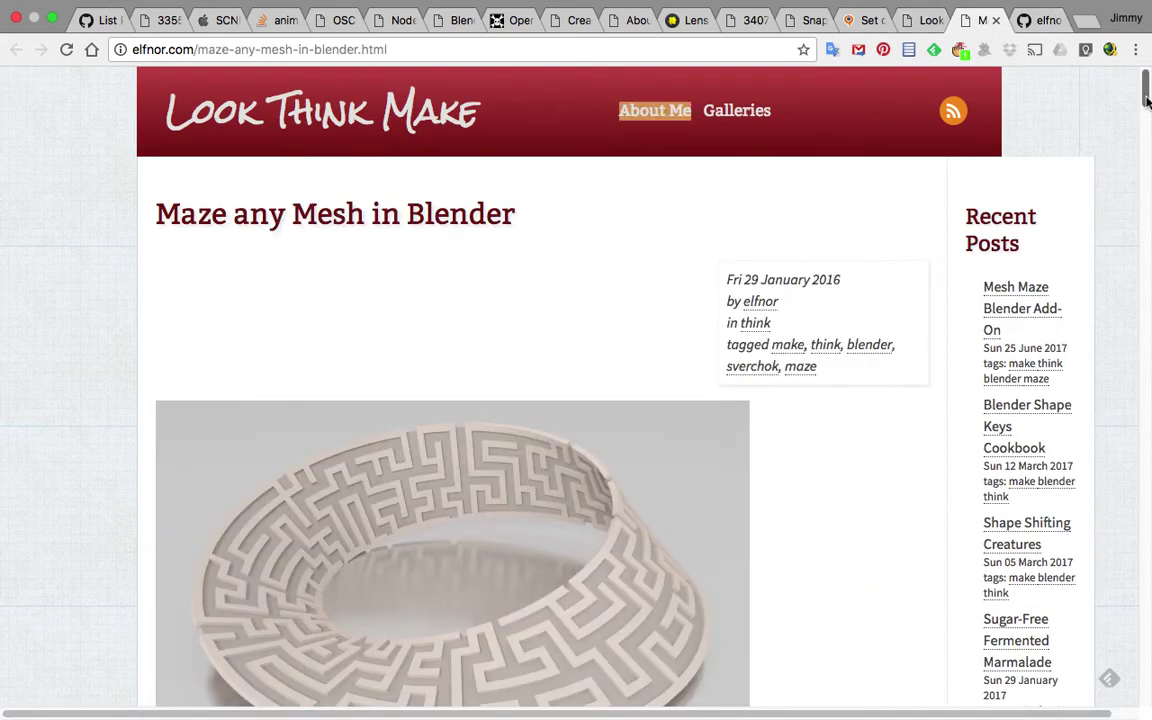
scroll(762, 276, down, 3)
scroll(762, 276, up, 3)
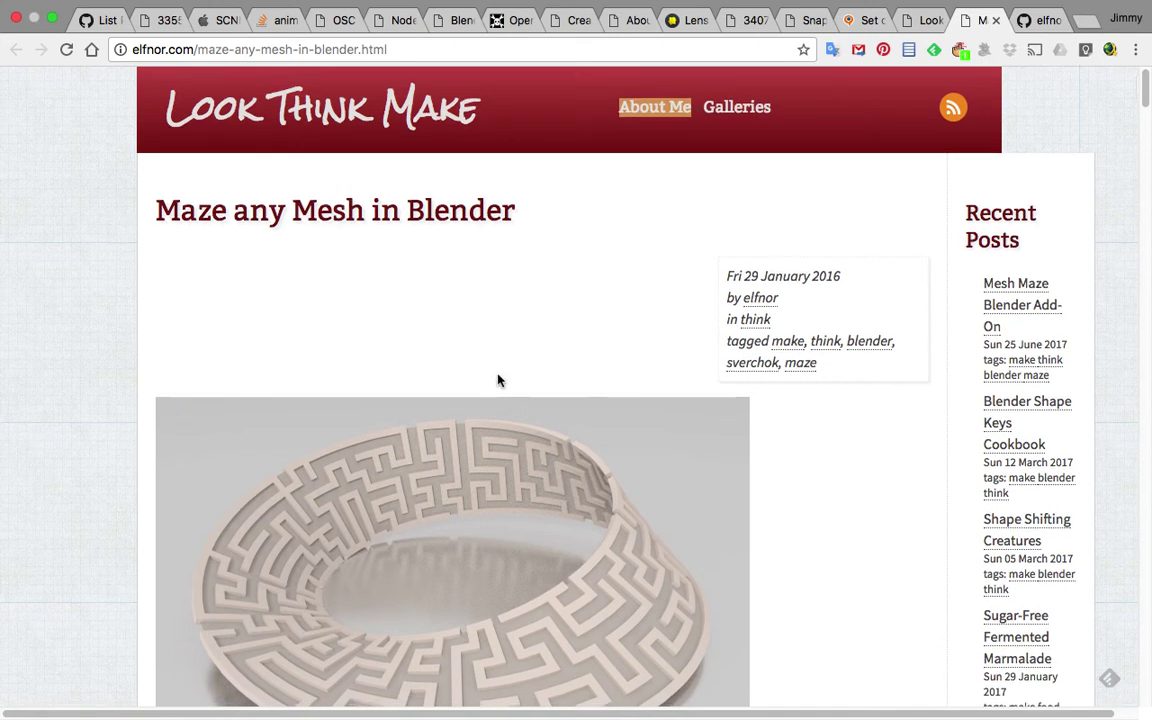
scroll(499, 380, down, 10)
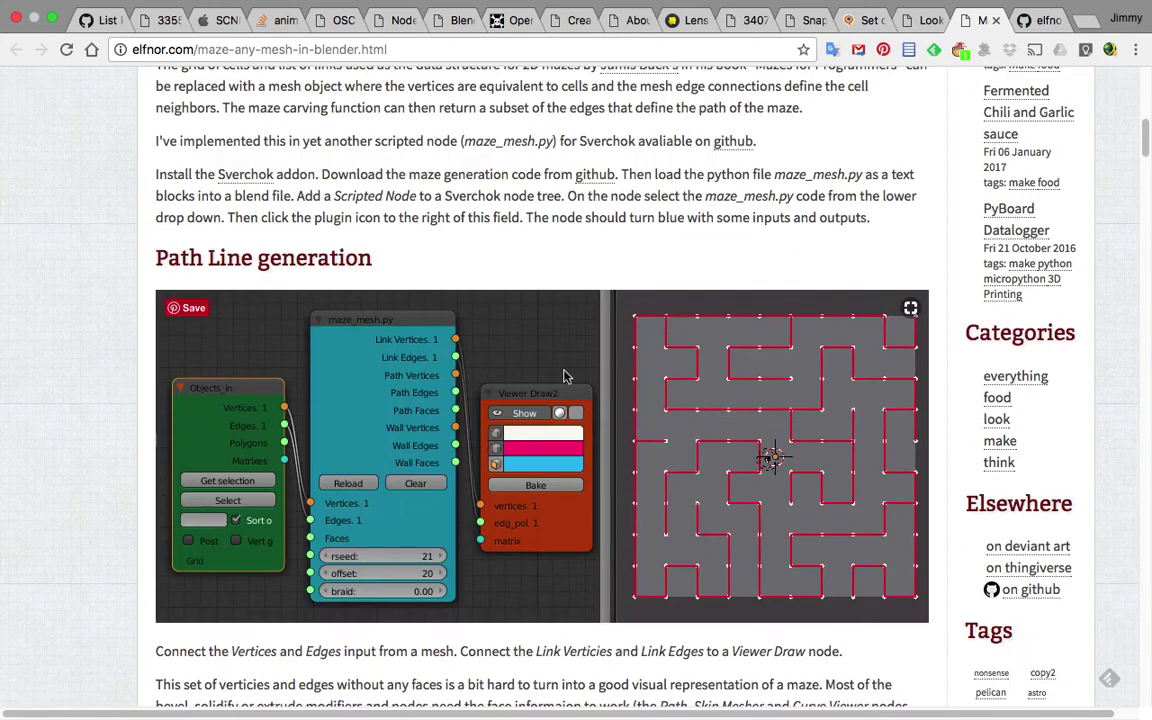
scroll(572, 372, down, 1)
scroll(764, 290, down, 4)
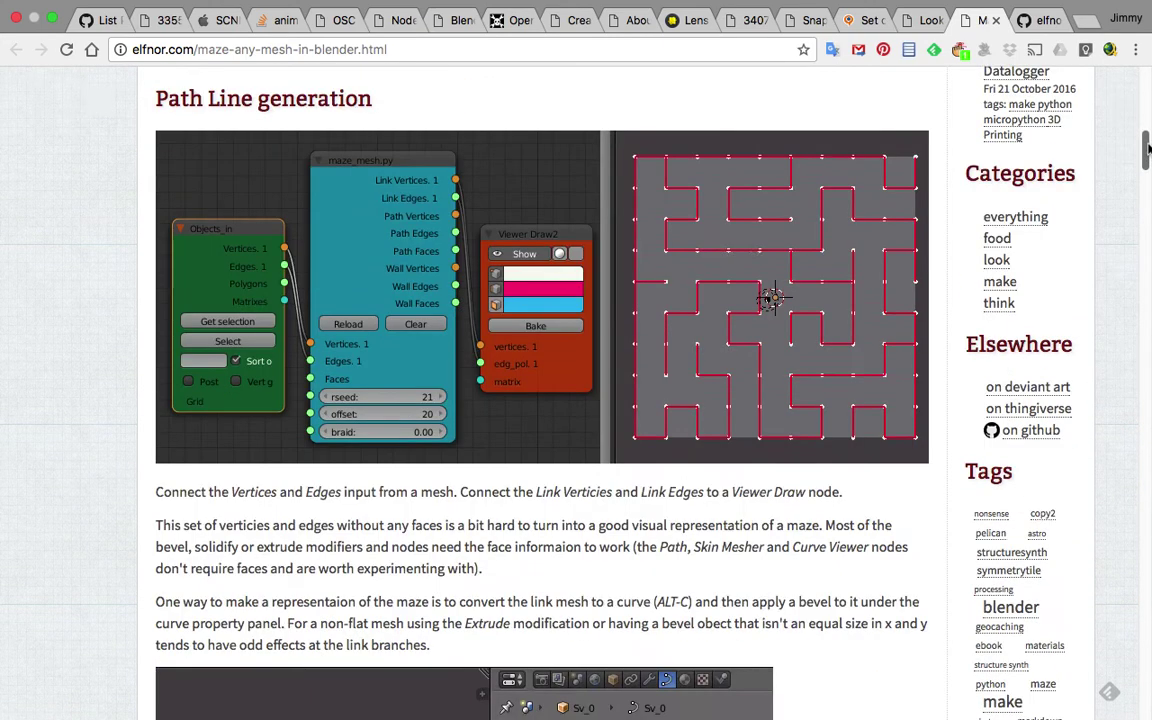
scroll(764, 278, down, 1)
scroll(764, 278, down, 5)
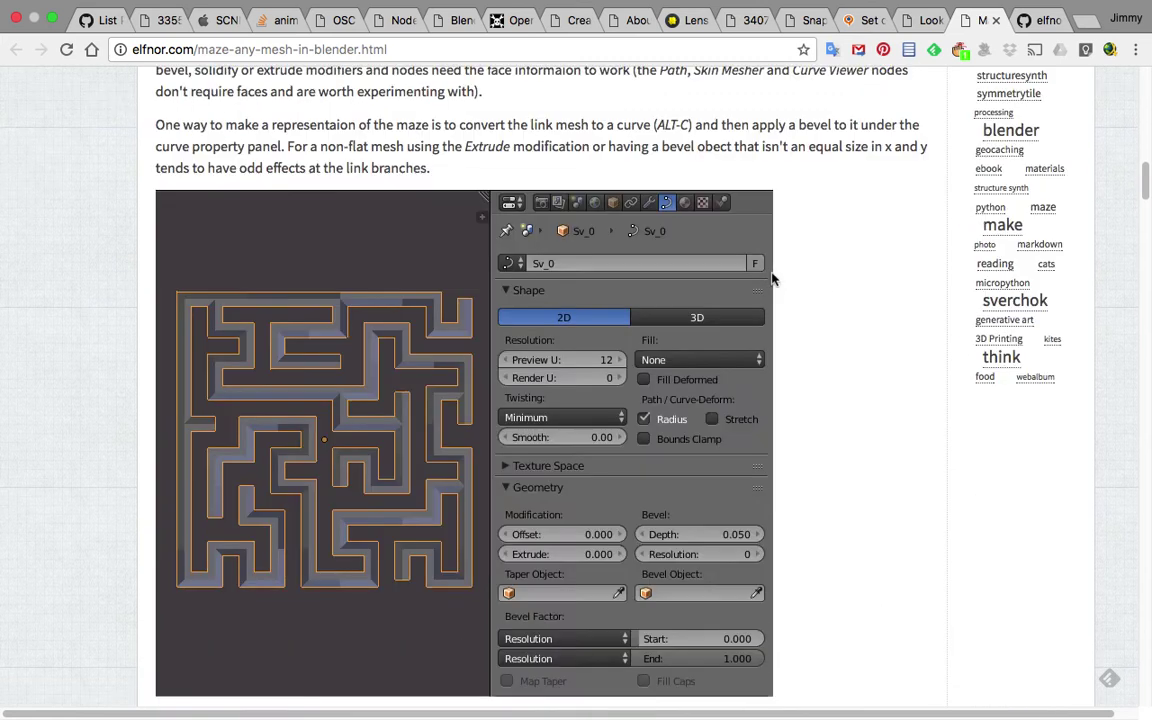
scroll(1147, 307, down, 20)
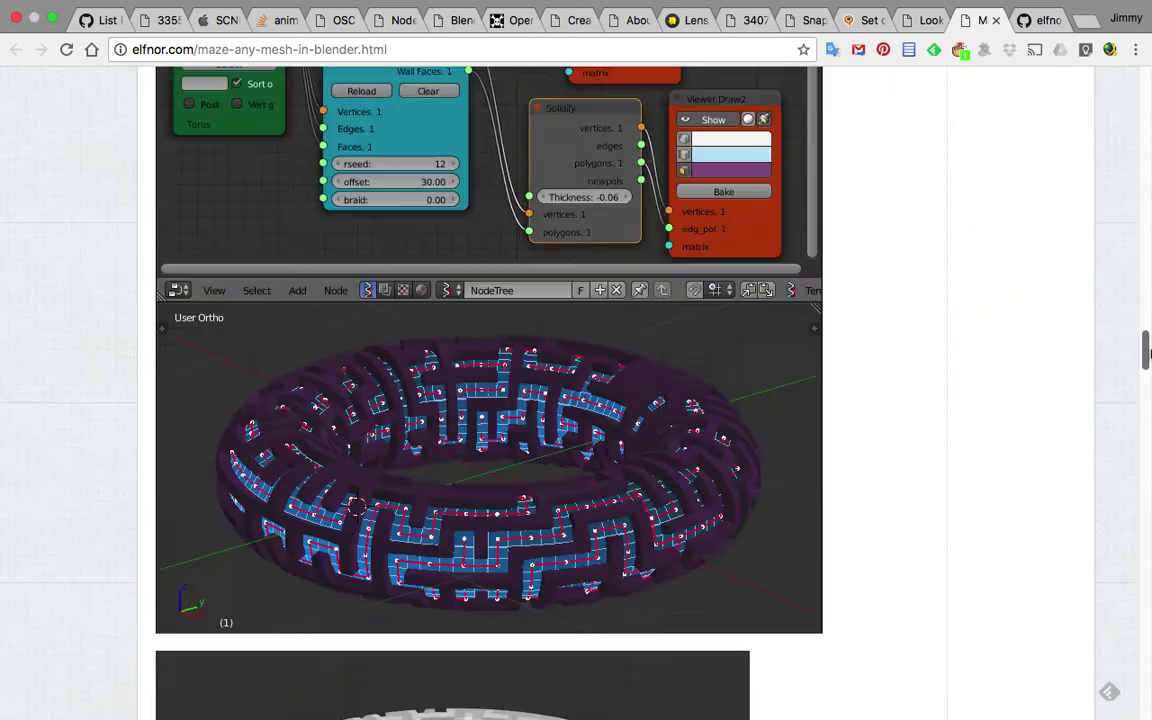
scroll(1150, 127, down, 17)
scroll(1150, 127, up, 20)
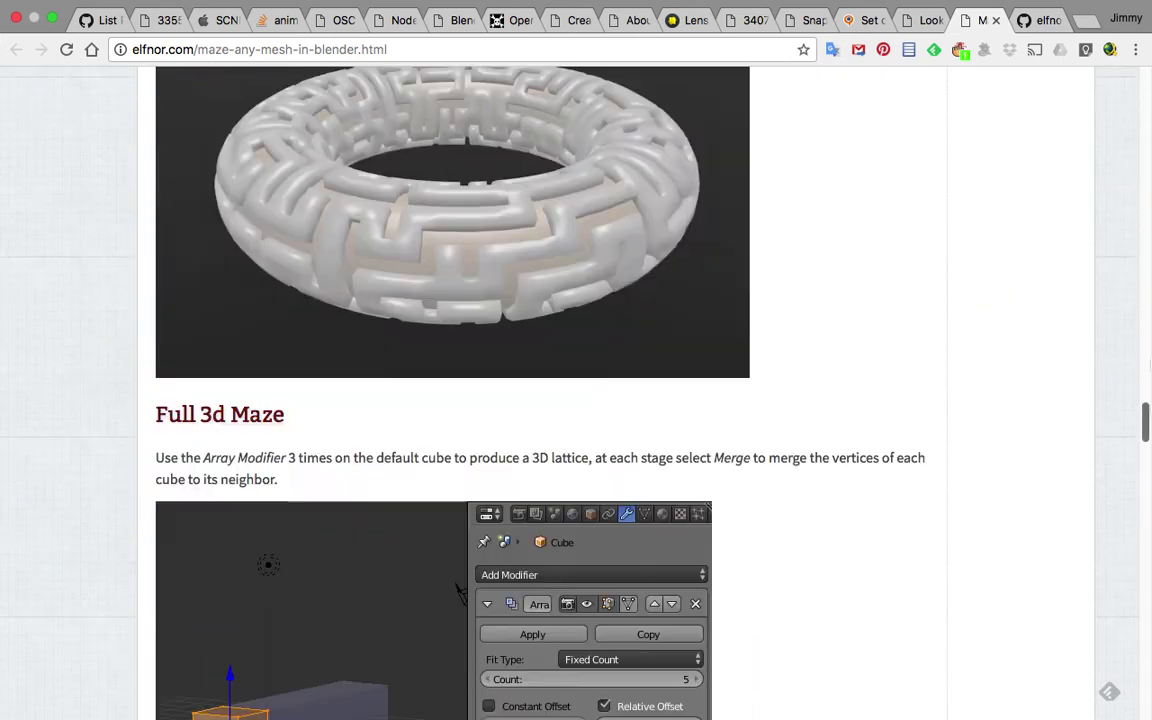
scroll(1150, 127, up, 20)
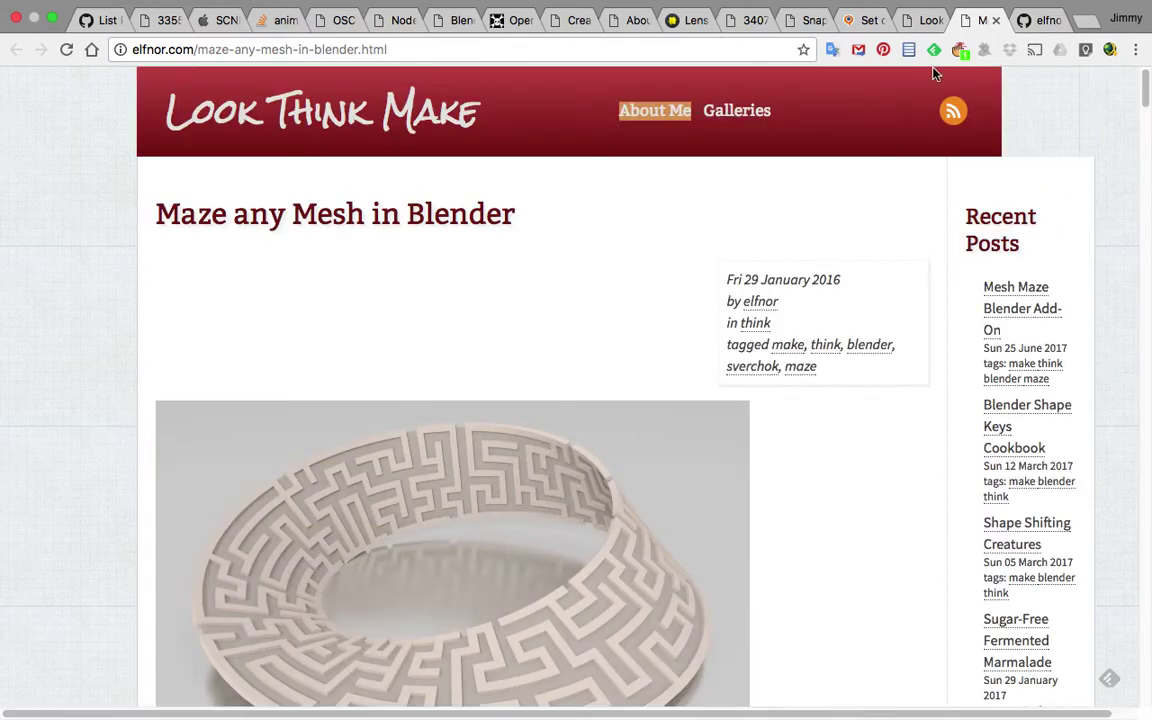
Review the Mesh Maze Blender Add-On post's parameter descriptions and open the download options of its mesh_maze GitHub repository
click(927, 20)
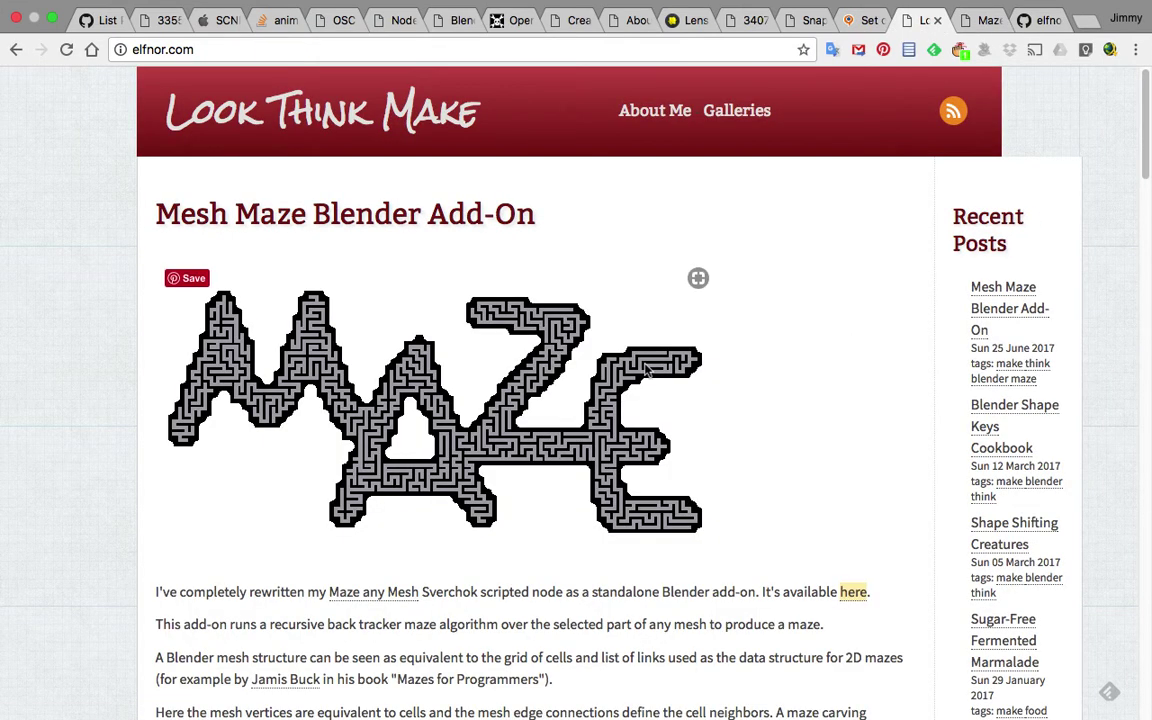
drag(1148, 137, 1148, 237)
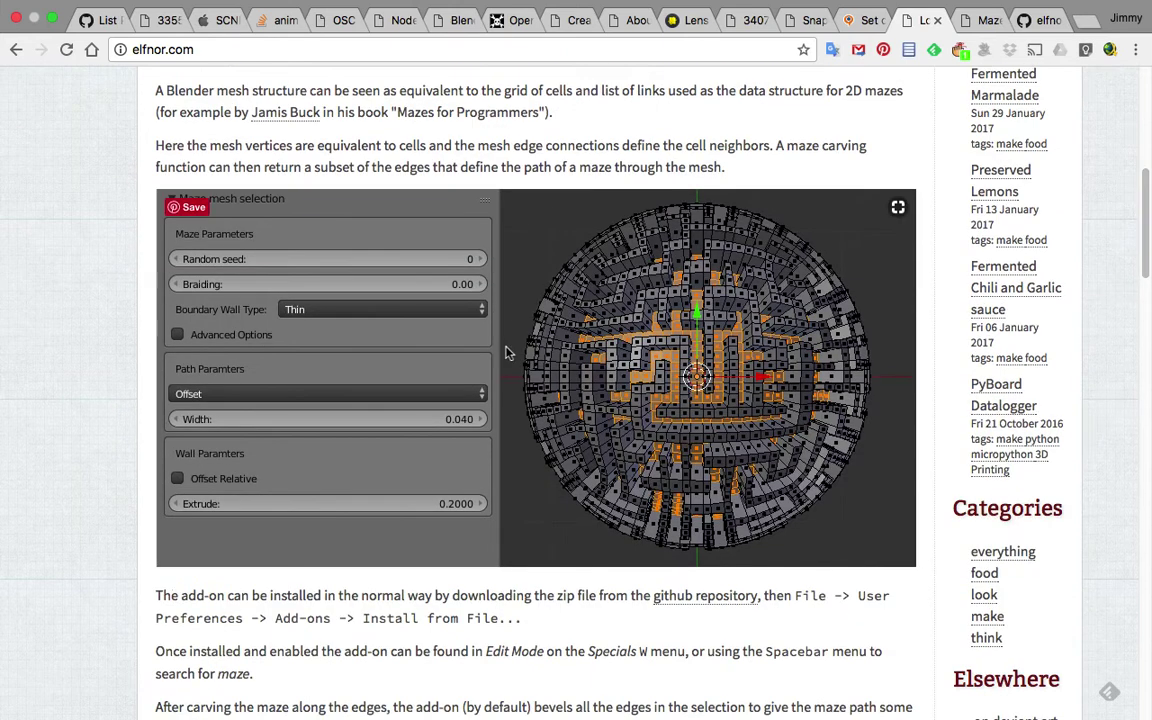
scroll(692, 393, down, 12)
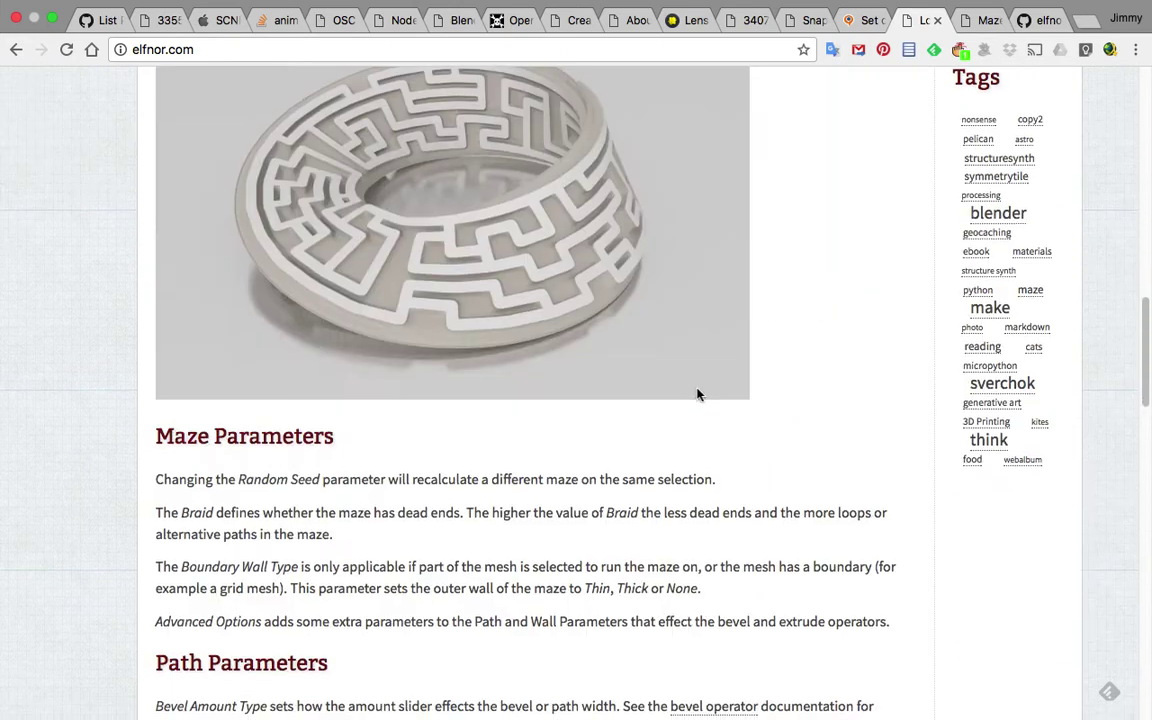
scroll(707, 391, down, 4)
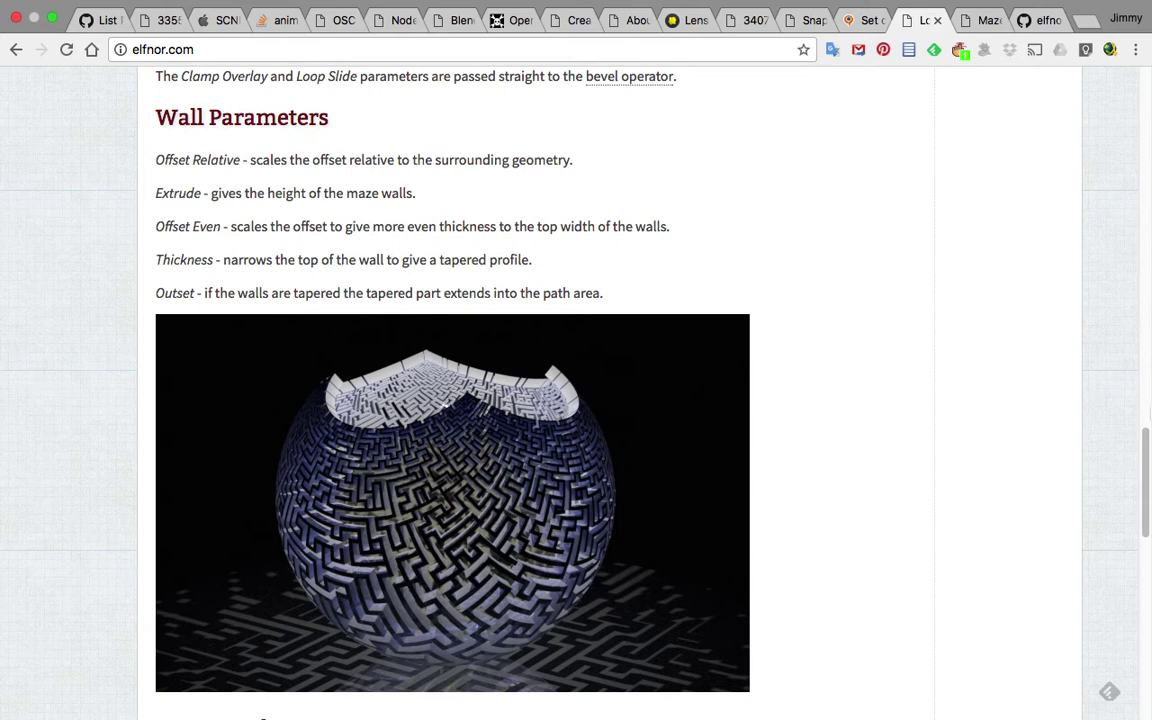
drag(1148, 488, 1146, 125)
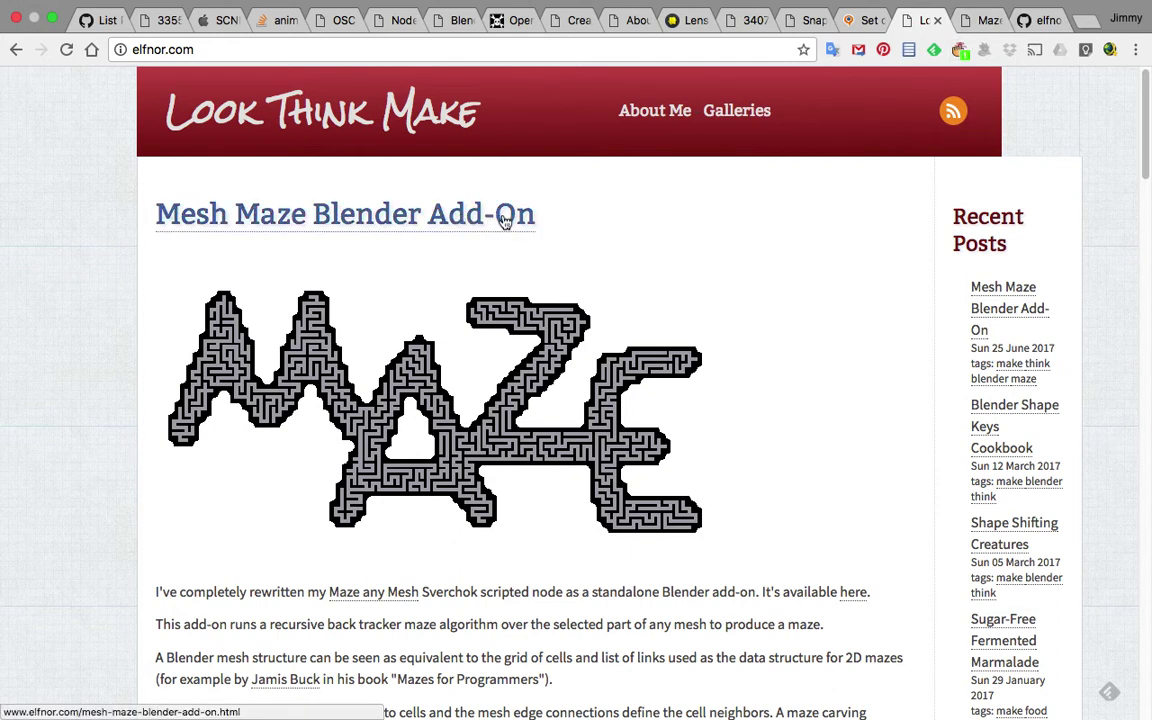
drag(1146, 100, 1149, 143)
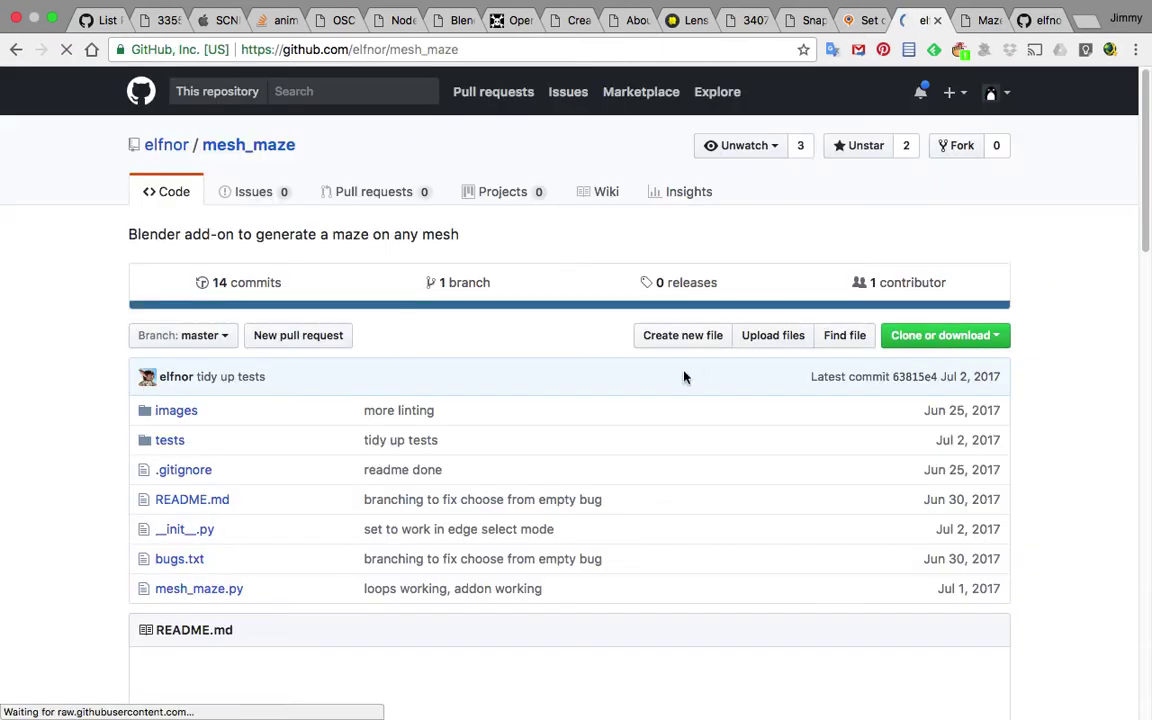
click(970, 335)
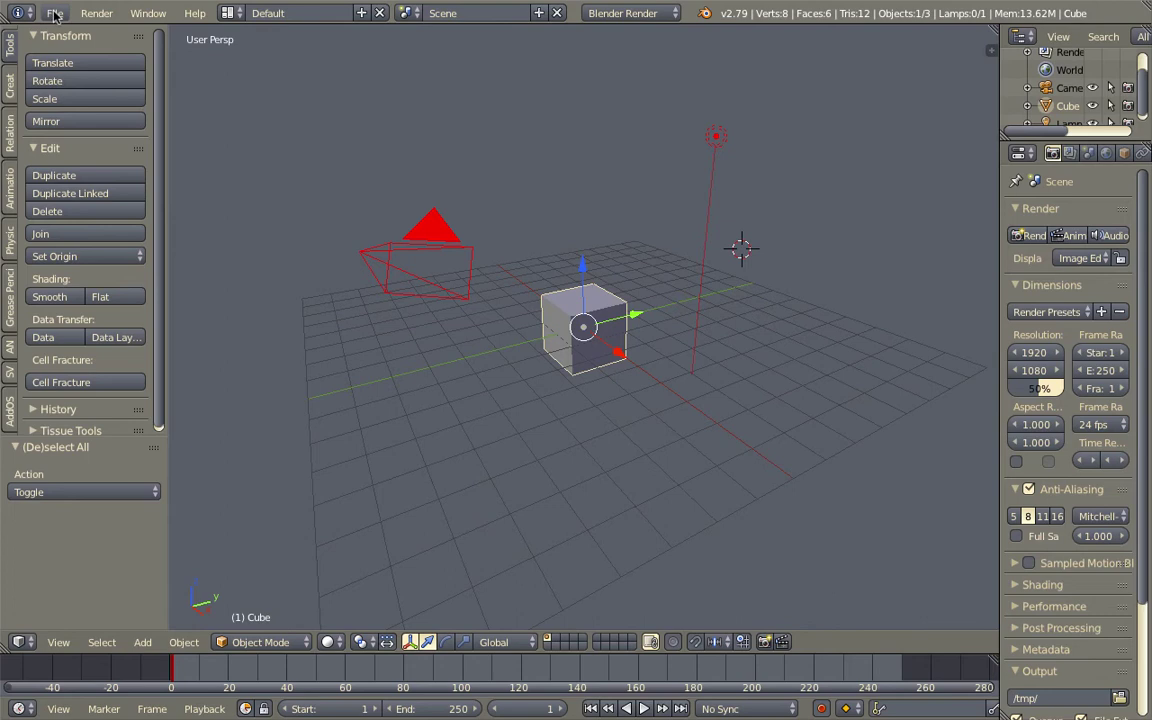
Switch to Blender and view the install-from-file browser for add-ons in the User Preferences, closing both without installing anything
click(54, 13)
click(108, 213)
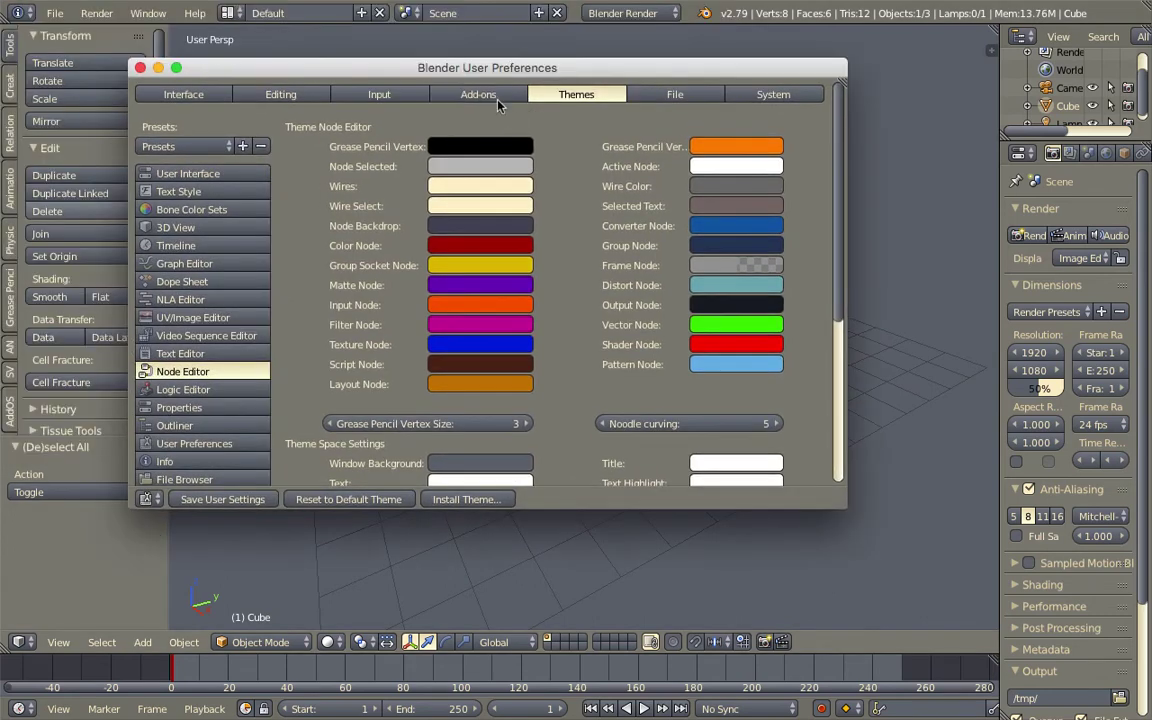
click(480, 95)
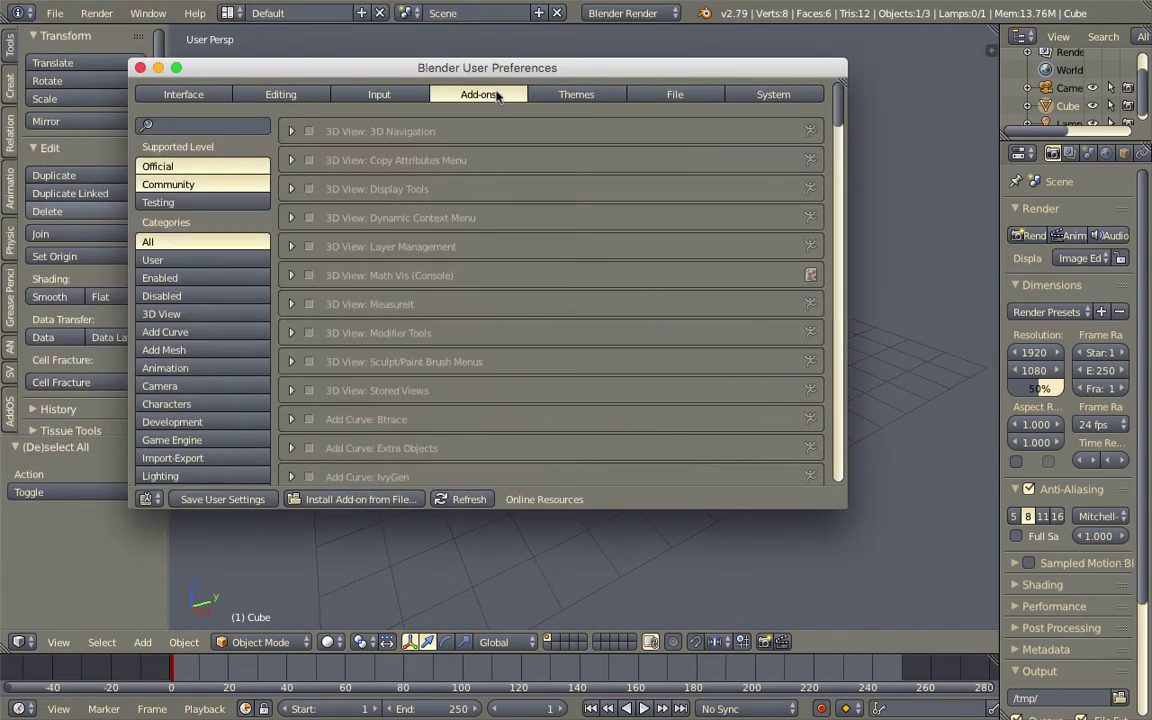
click(350, 499)
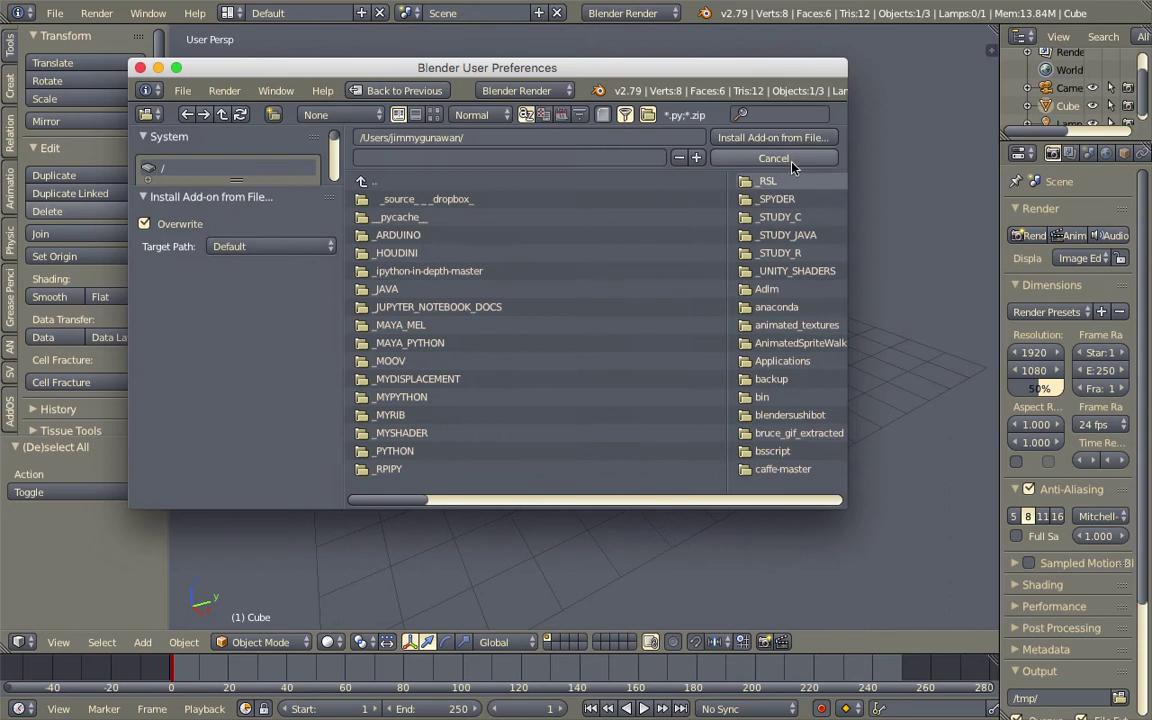
click(785, 159)
drag(188, 72, 266, 103)
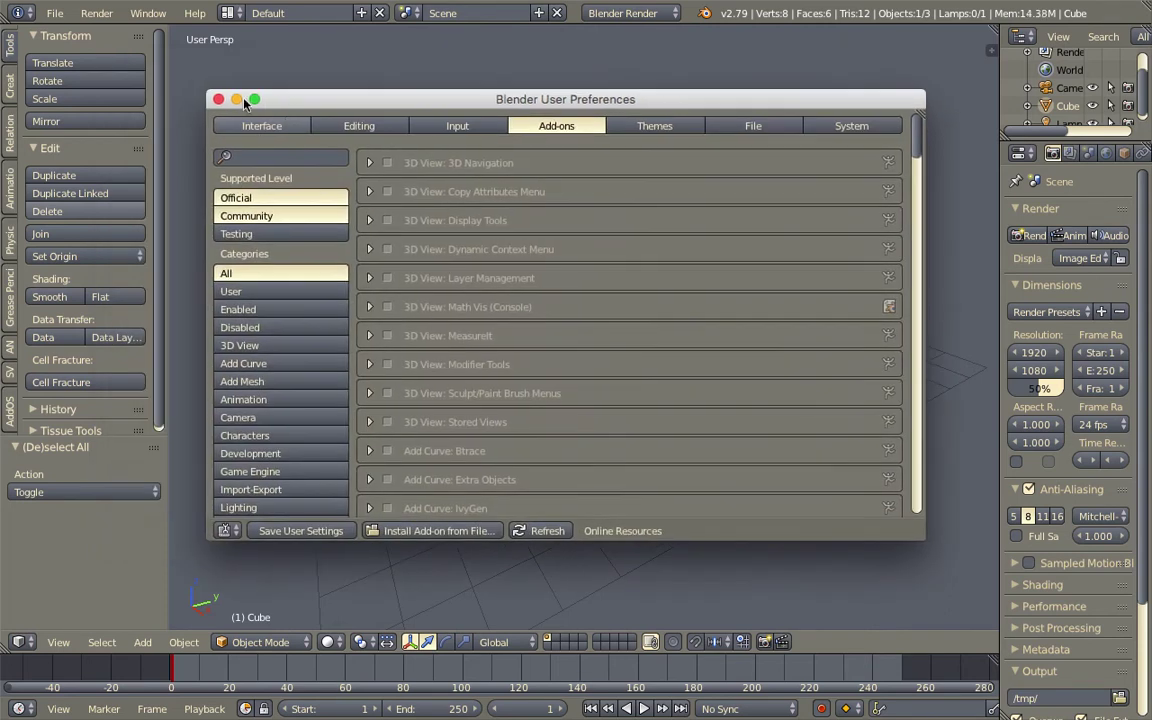
click(218, 99)
Delete the camera and the lamp from the scene, keeping only the default cube
middle_drag(480, 160, 614, 203)
right_click(731, 140)
shift+right_click(609, 243)
middle_drag(609, 248, 655, 229)
key(a)
key(a)
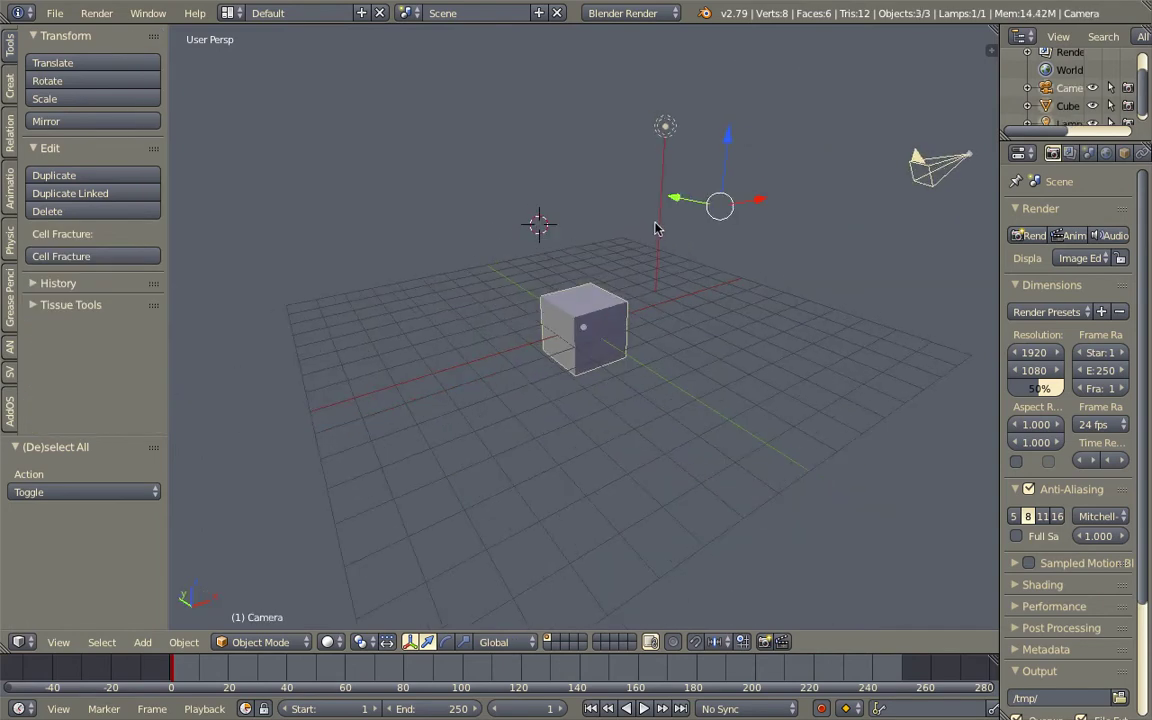
right_click(914, 166)
shift+right_click(669, 128)
key(x)
click(668, 120)
Select the cube, display it in wireframe and enter Edit Mode
scroll(632, 285, up, 4)
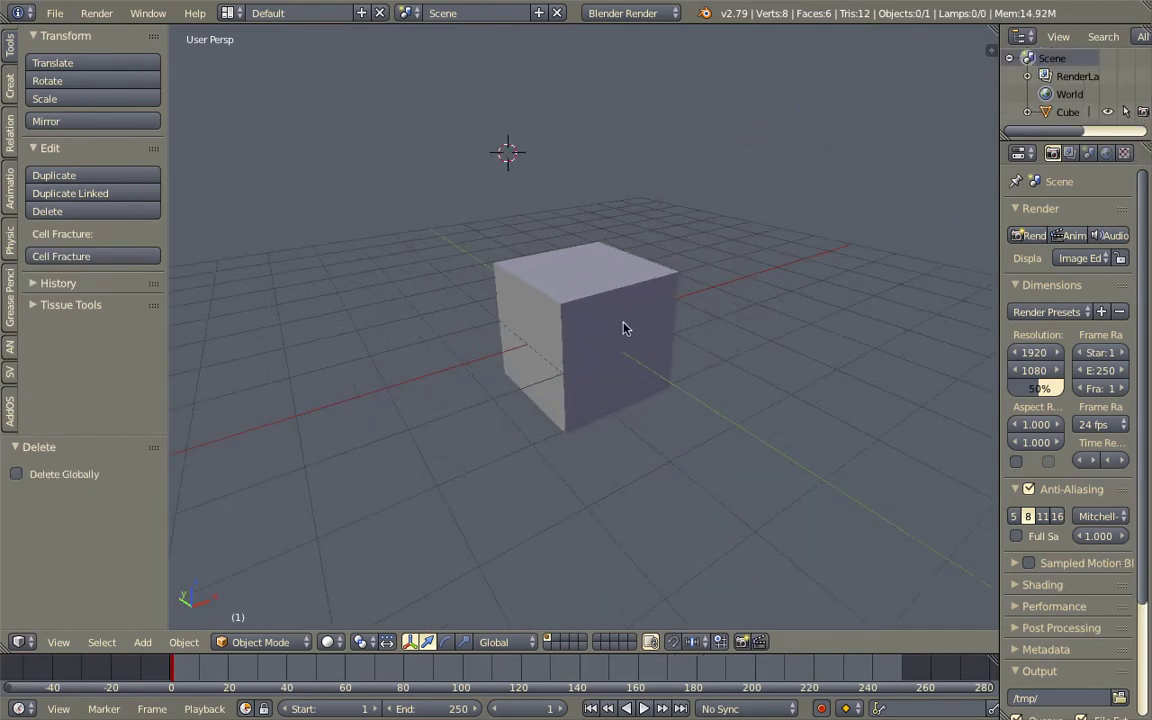
right_click(623, 326)
mouse_move(655, 310)
middle_down()
mouse_move(700, 293)
mouse_move(586, 321)
mouse_move(673, 335)
mouse_move(656, 329)
mouse_move(643, 345)
mouse_move(650, 321)
middle_up()
key(z)
key(Tab)
key(Tab)
key(Tab)
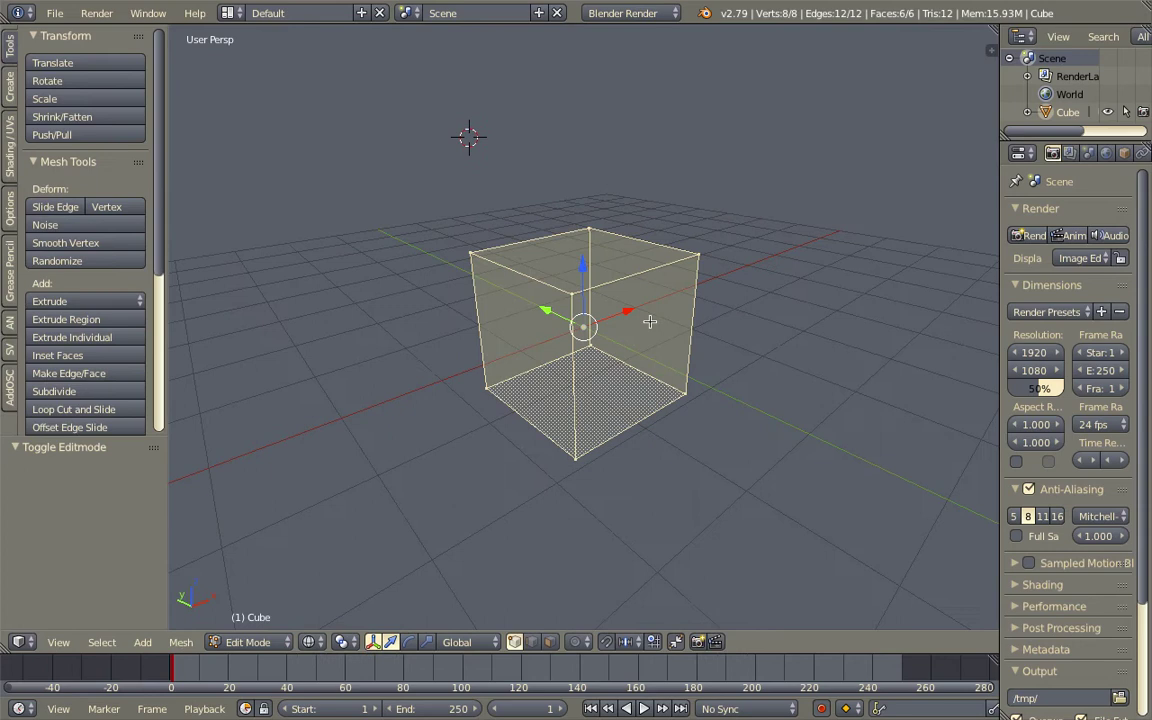
Subdivide the whole cube mesh with the number of cuts set to 7
key(space)
text(subdi)
click(687, 403)
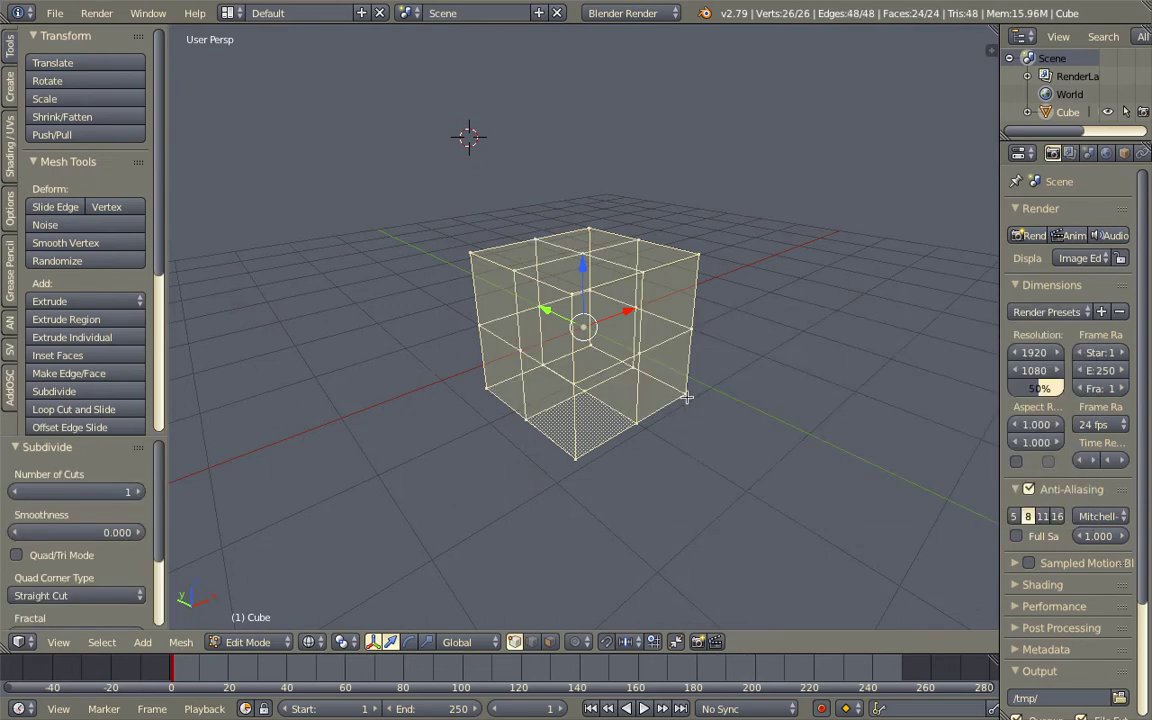
click(142, 491)
click(142, 491)
click(142, 491)
click(142, 491)
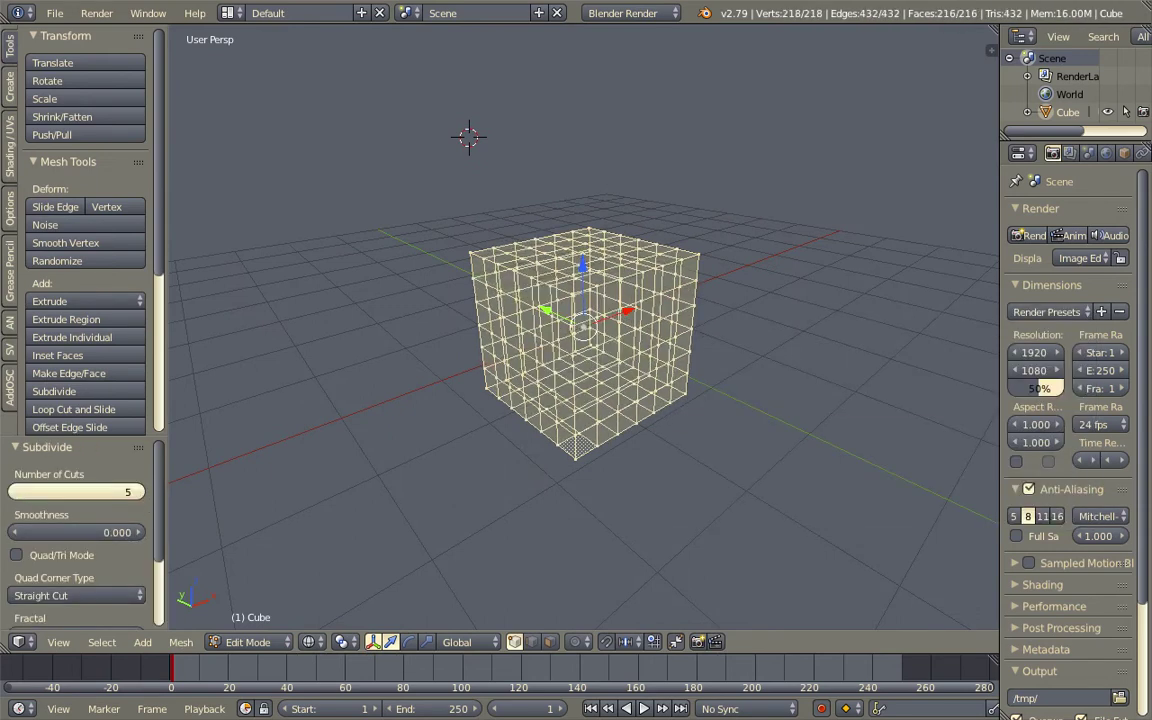
click(142, 491)
click(142, 491)
Check the subdivided cube in Object Mode and return to Edit Mode with its entire mesh selected
key(Tab)
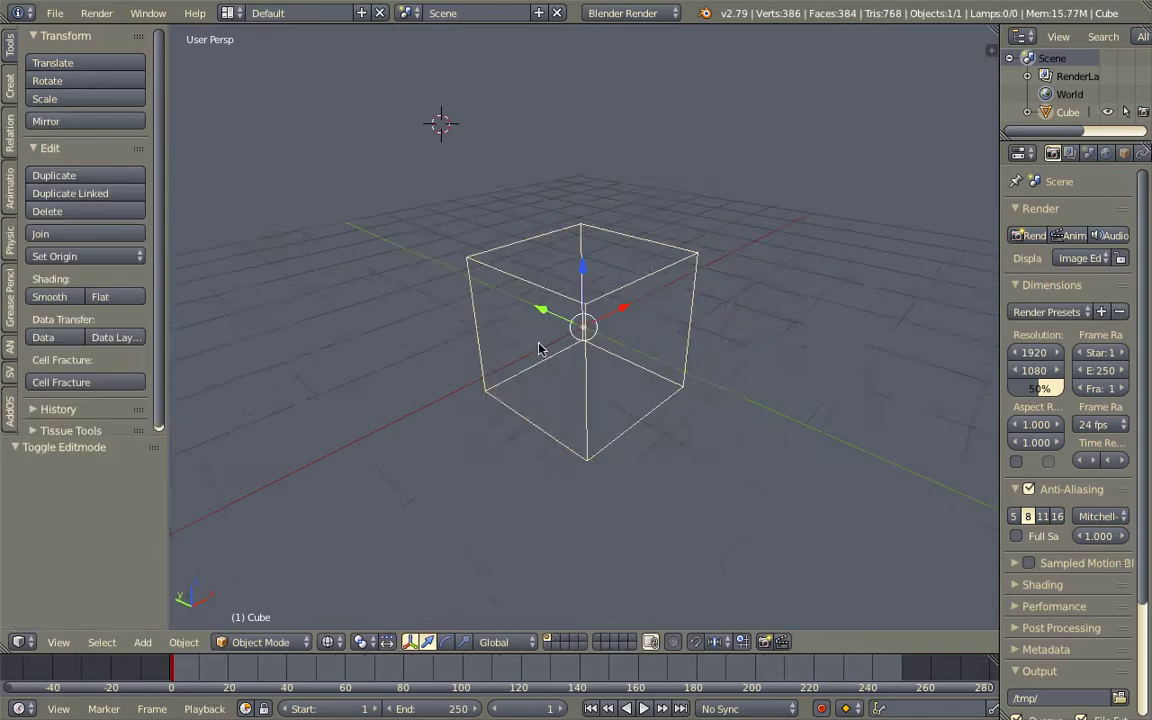
scroll(533, 325, up, 2)
key(Tab)
middle_drag(530, 299, 318, 383)
scroll(552, 292, down, 1)
key(a)
key(a)
Look through the mesh tools and widen the tool shelf beside the 3D viewport
scroll(160, 338, down, 5)
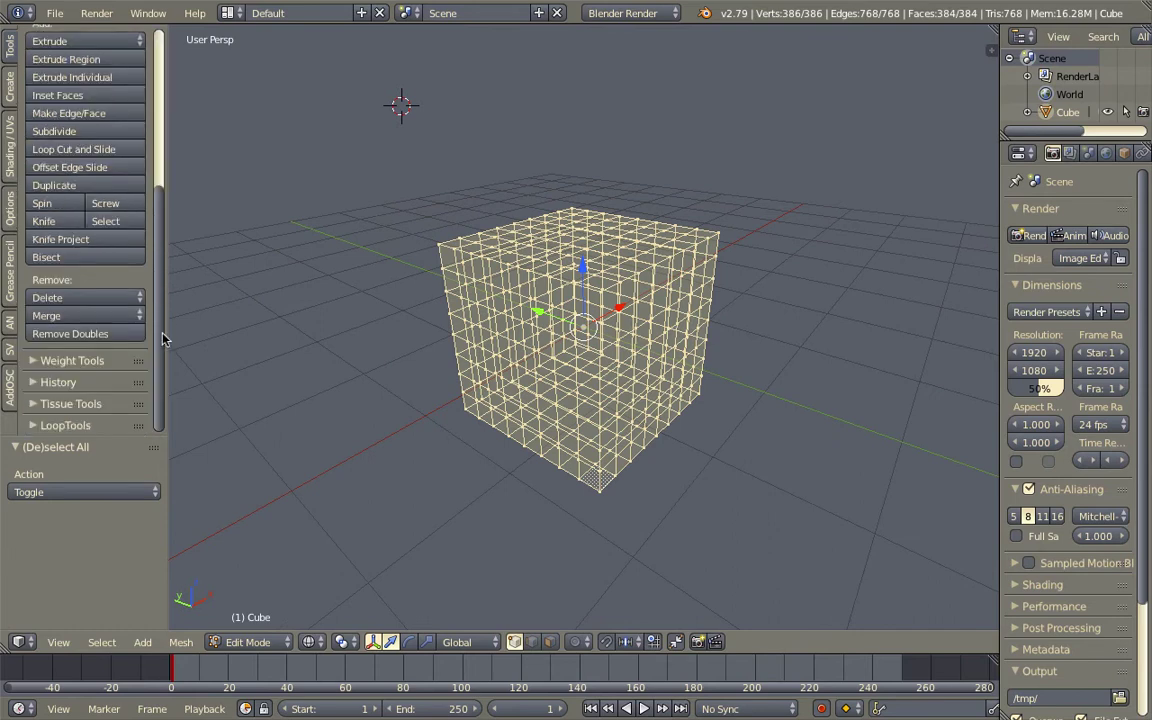
scroll(150, 305, up, 5)
drag(161, 110, 255, 139)
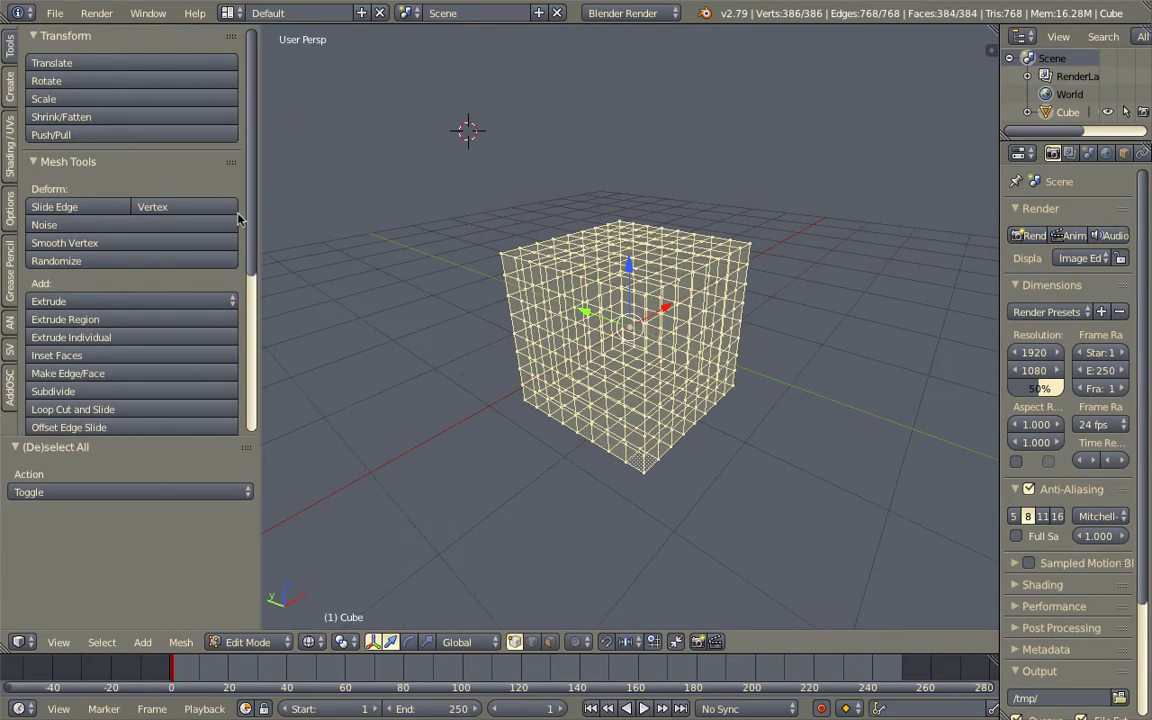
Run Maze mesh selection on the whole subdivided cube and make room to show all of its parameters
middle_drag(489, 253, 503, 243)
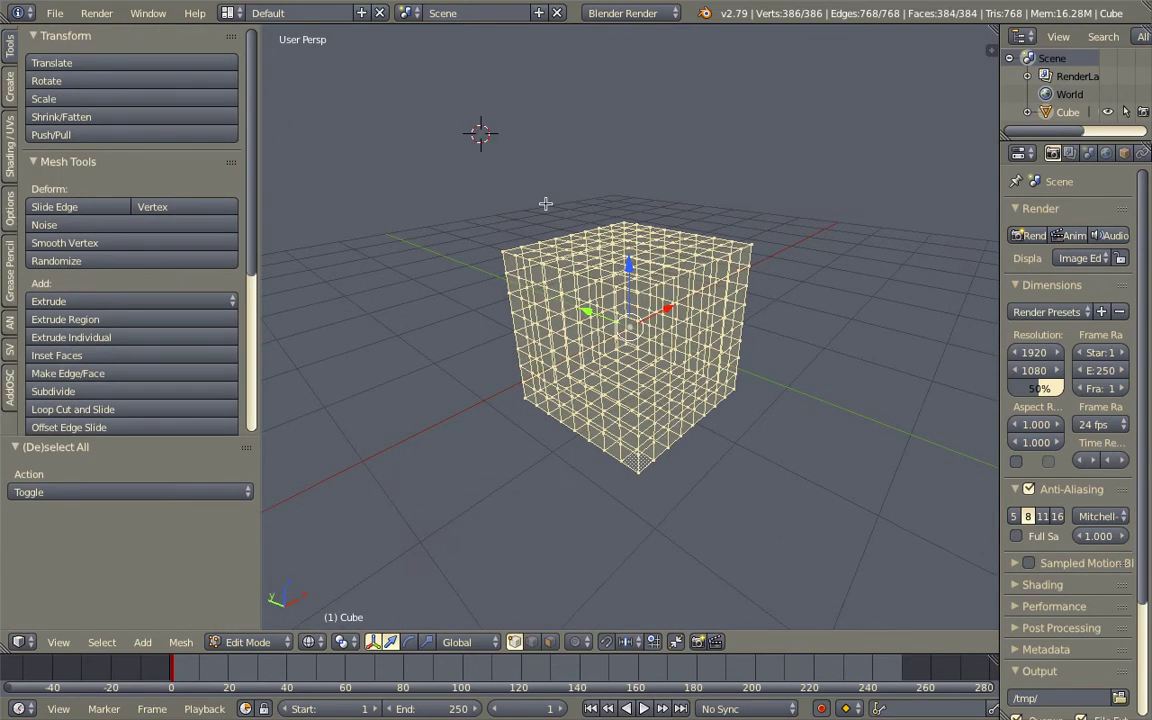
key(space)
text(maze)
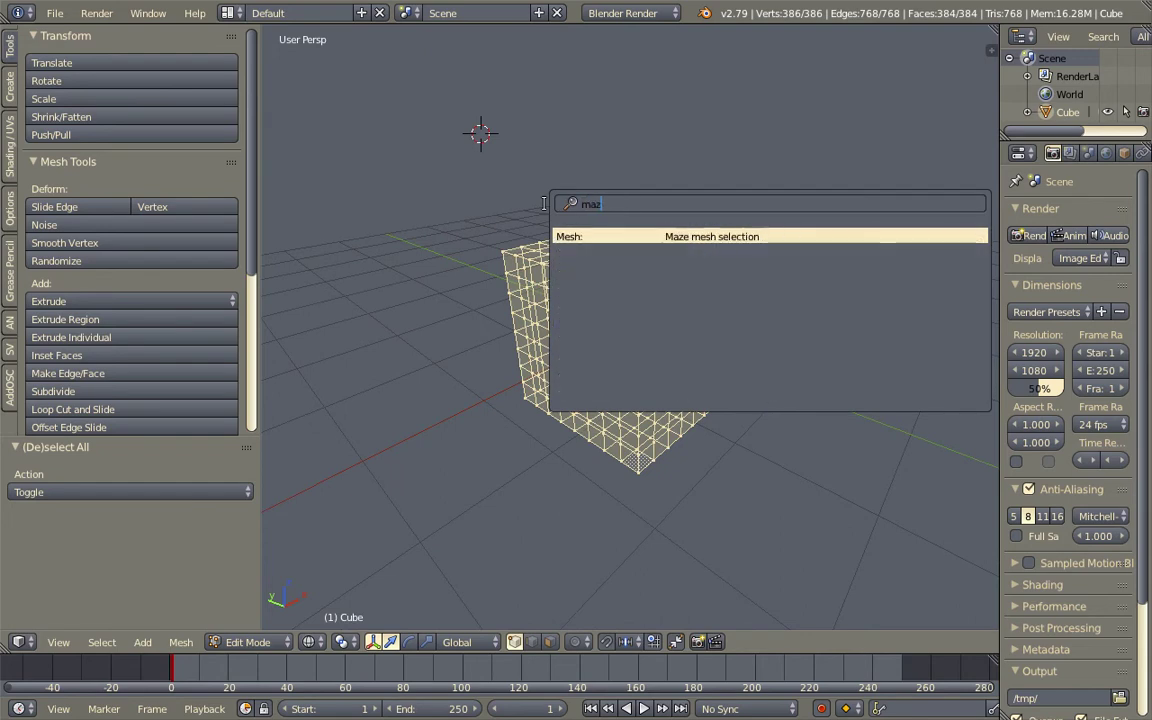
click(690, 235)
middle_drag(702, 246, 680, 268)
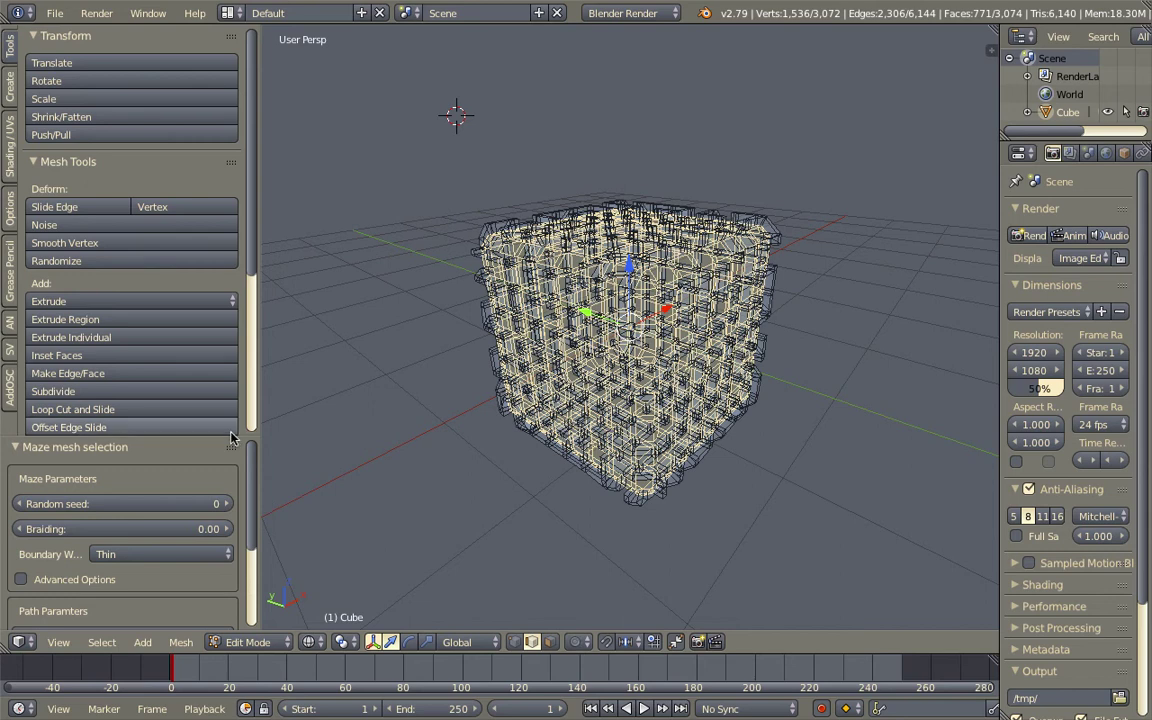
drag(233, 437, 293, 239)
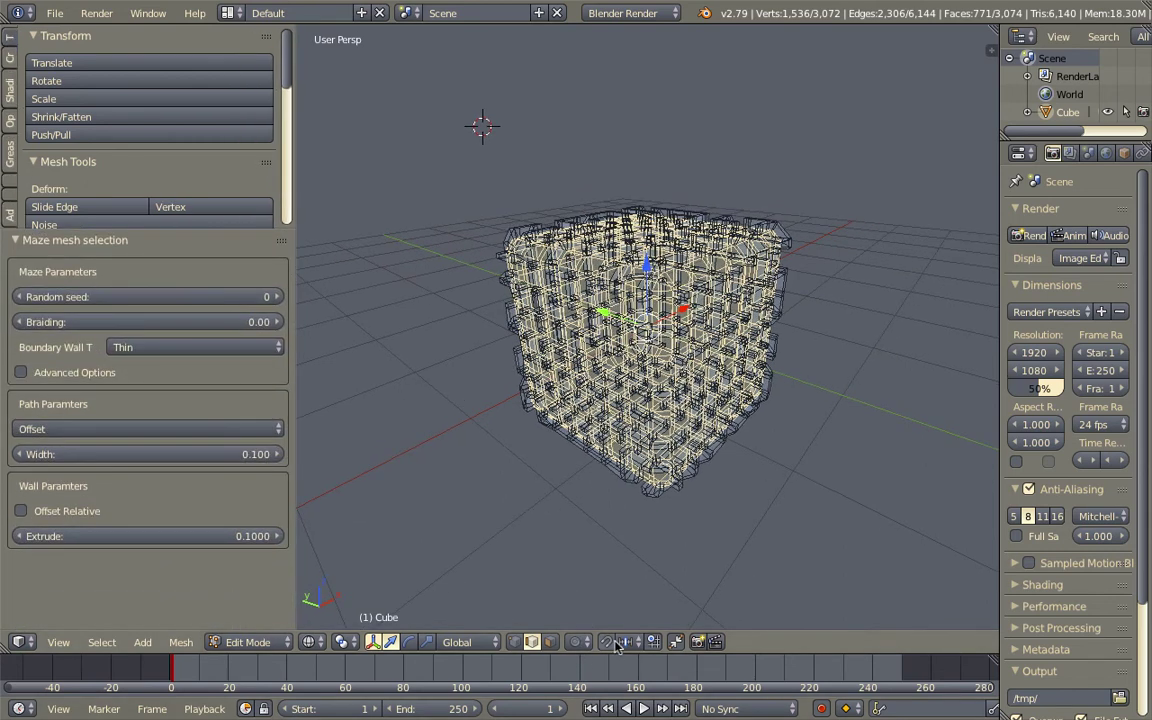
Compare the maze mesh in vertex, edge and face select modes, ending in edge select mode
middle_drag(598, 522, 591, 612)
click(518, 646)
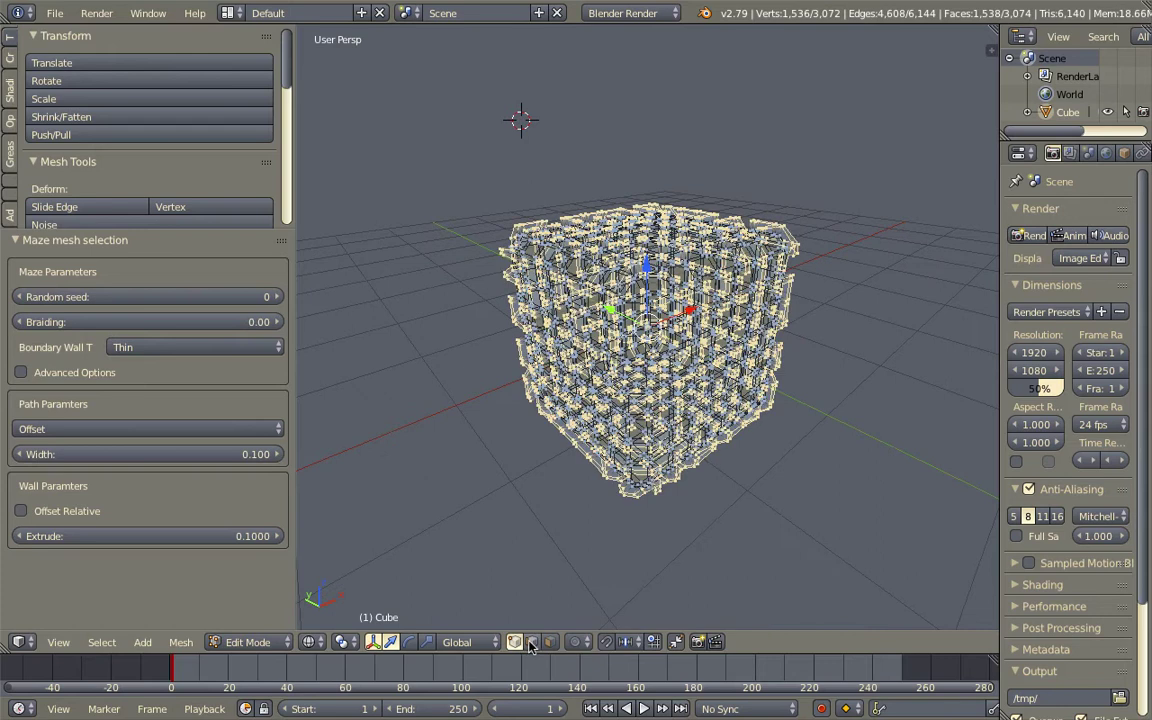
click(532, 646)
click(549, 645)
click(534, 644)
middle_drag(586, 509, 597, 512)
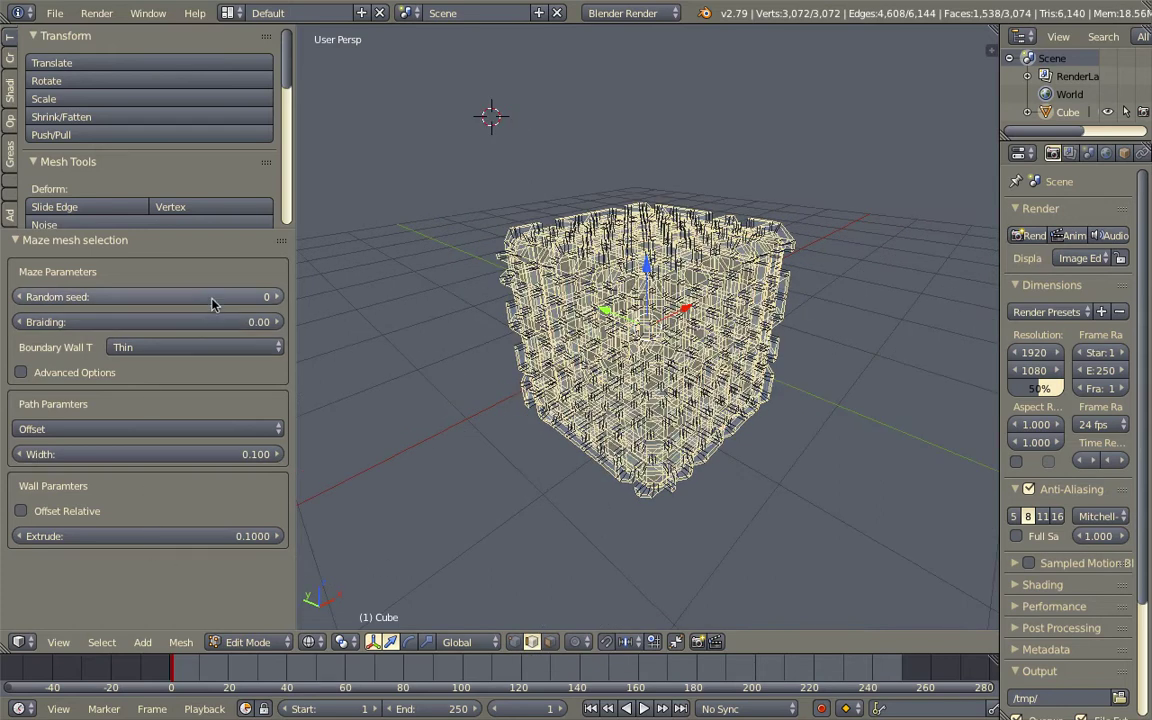
Set the maze's random seed to 13 and compare wireframe with solid shading, leaving the mesh solid
drag(214, 297, 266, 297)
middle_drag(518, 330, 578, 379)
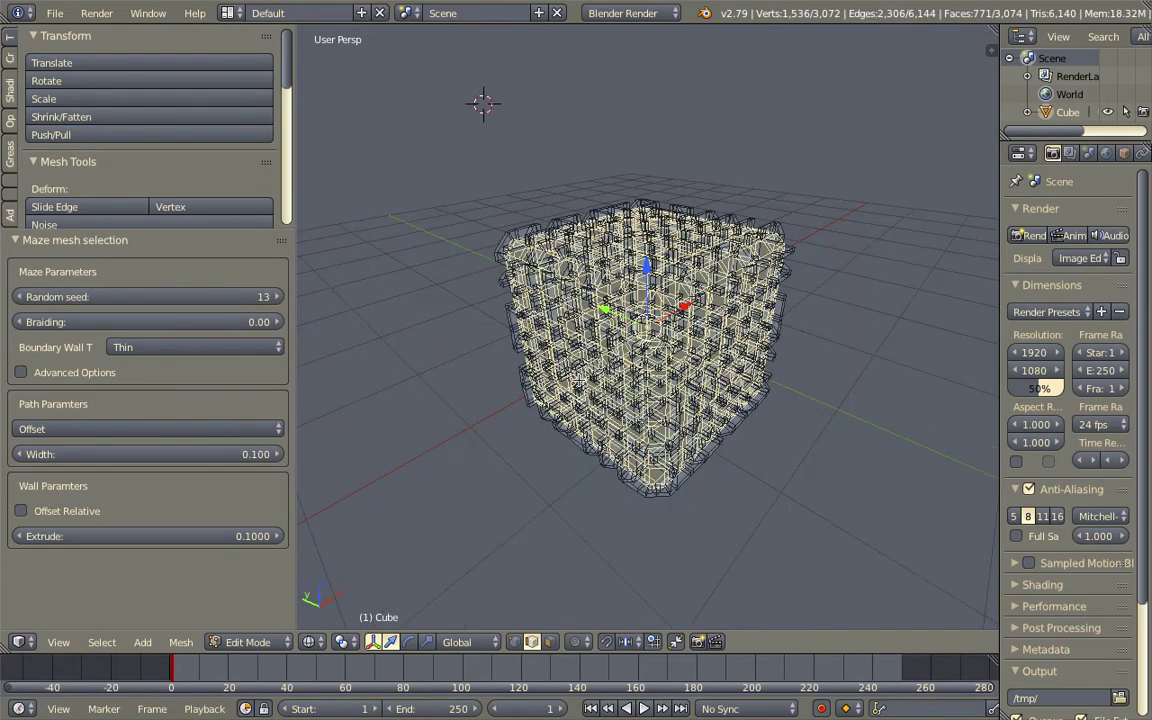
key(z)
key(z)
key(z)
key(z)
key(z)
key(z)
key(z)
middle_drag(578, 379, 550, 477)
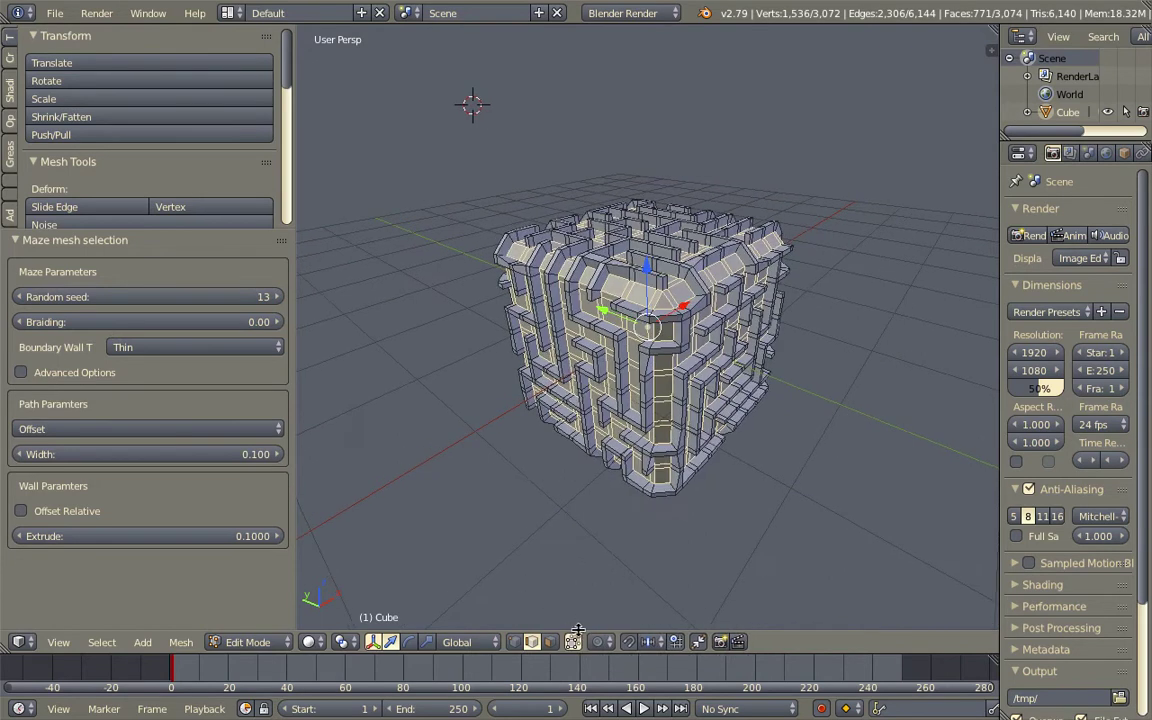
Set the maze's random seed to 28 and try a higher braiding value before restoring it to 0.00
scroll(585, 566, up, 3)
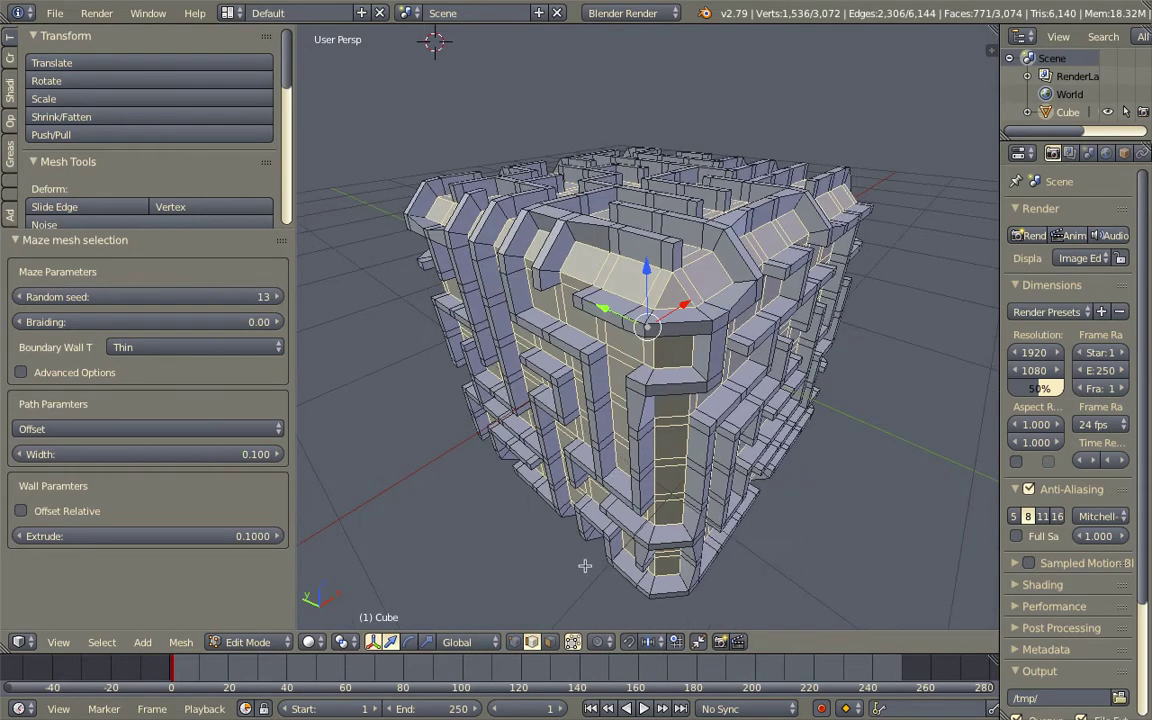
scroll(652, 425, down, 2)
middle_drag(652, 421, 620, 395)
drag(240, 297, 304, 297)
drag(227, 323, 727, 323)
drag(280, 322, 171, 322)
Try Thick boundary walls and restore Thin, and briefly enable the maze's advanced options
click(226, 347)
click(226, 325)
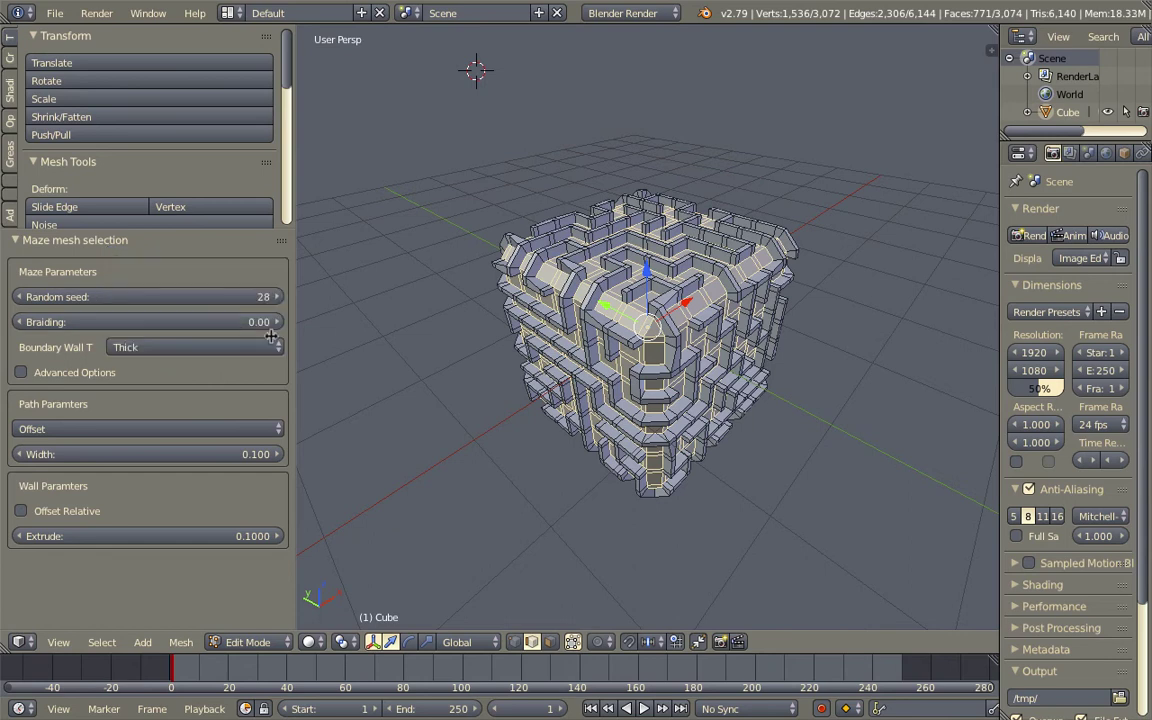
click(271, 345)
click(250, 304)
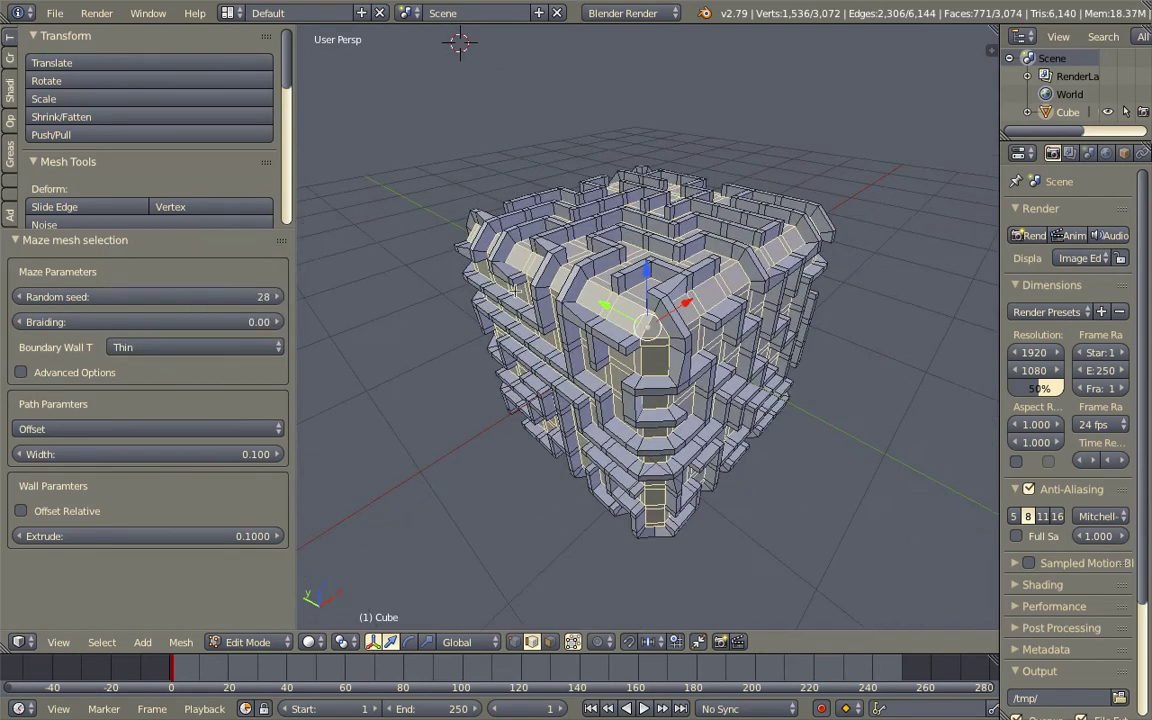
click(128, 373)
click(128, 373)
Set the maze's path width to 0.103 and the wall extrusion to 0.0580
mouse_move(140, 450)
mouse_down()
mouse_move(200, 450)
mouse_move(152, 456)
mouse_move(175, 456)
mouse_move(162, 456)
mouse_up()
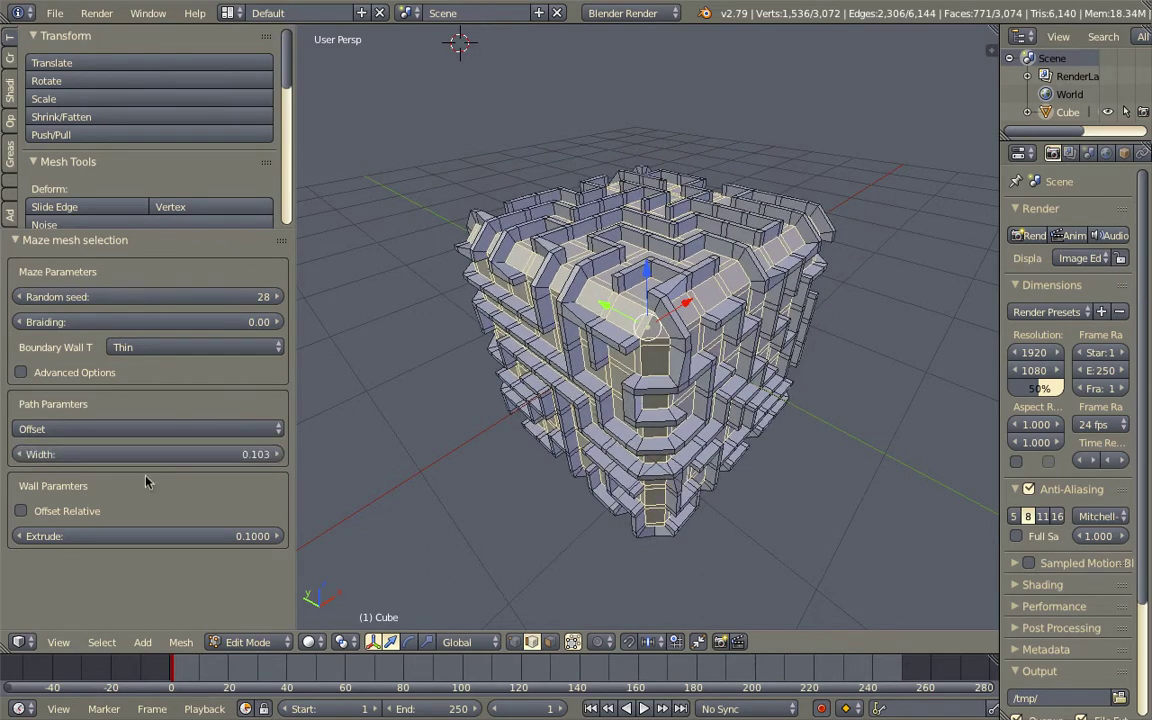
drag(168, 538, 206, 530)
middle_drag(790, 330, 897, 337)
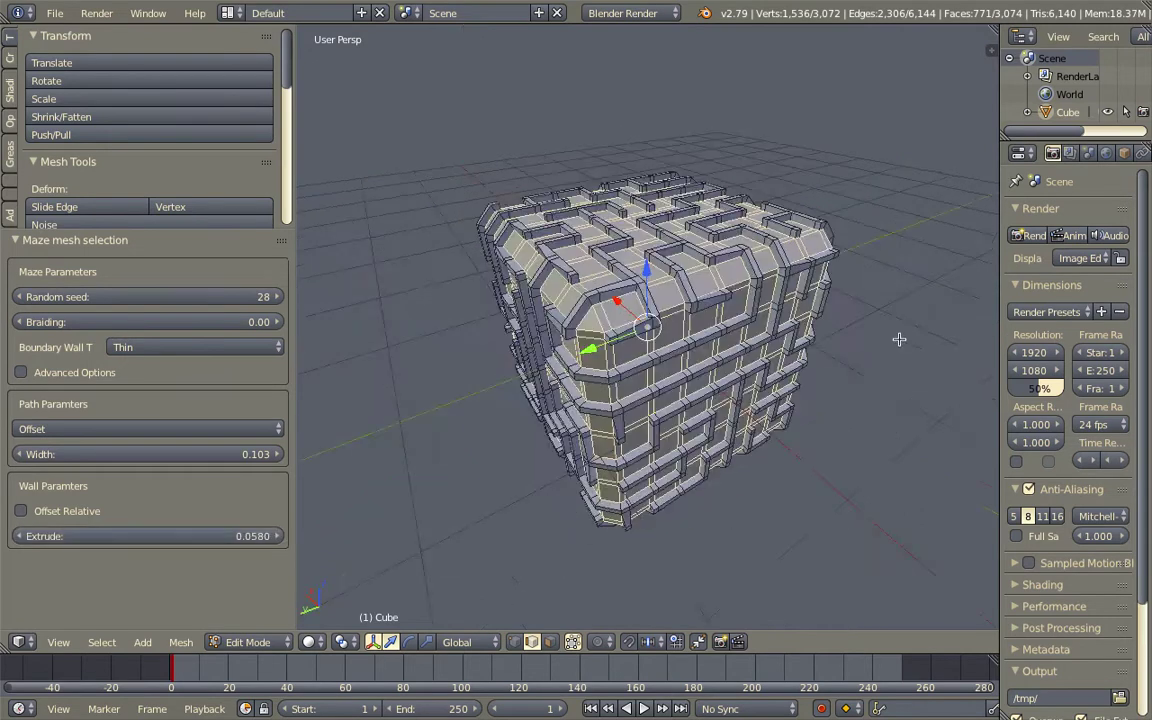
middle_drag(820, 332, 622, 327)
Return to Object Mode and duplicate the maze cube along the Y axis, placing the copy beside the original
key(Tab)
key(a)
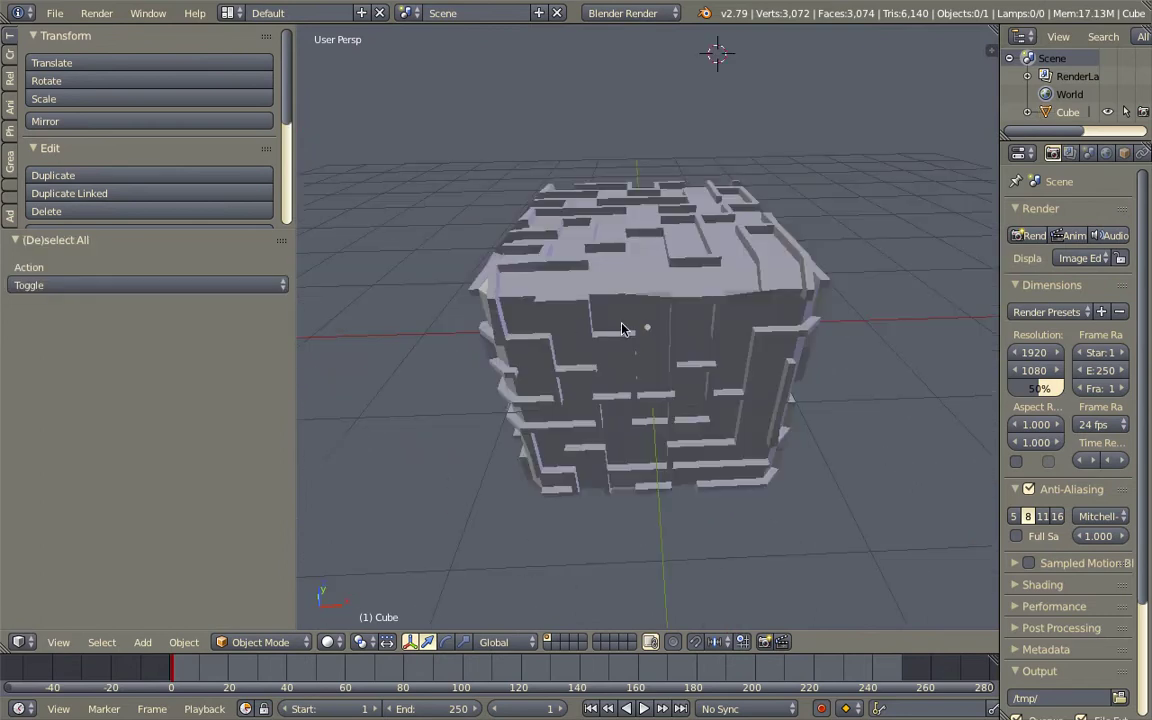
key(a)
middle_drag(668, 272, 560, 310)
scroll(638, 288, down, 3)
shift+middle_drag(645, 322, 532, 337)
key(shift+d)
key(y)
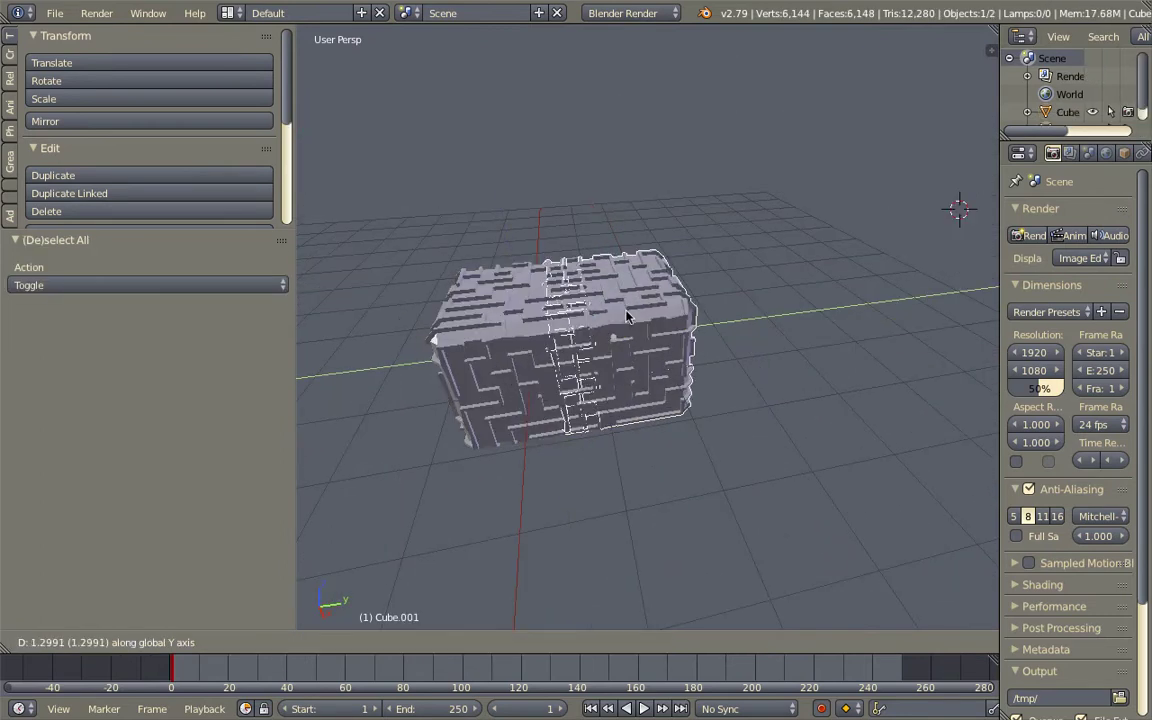
click(692, 308)
Add subdivision surface smoothing to the duplicated maze cube and compare it with the original
scroll(690, 308, up, 1)
key(ctrl+1)
middle_drag(690, 308, 714, 318)
key(a)
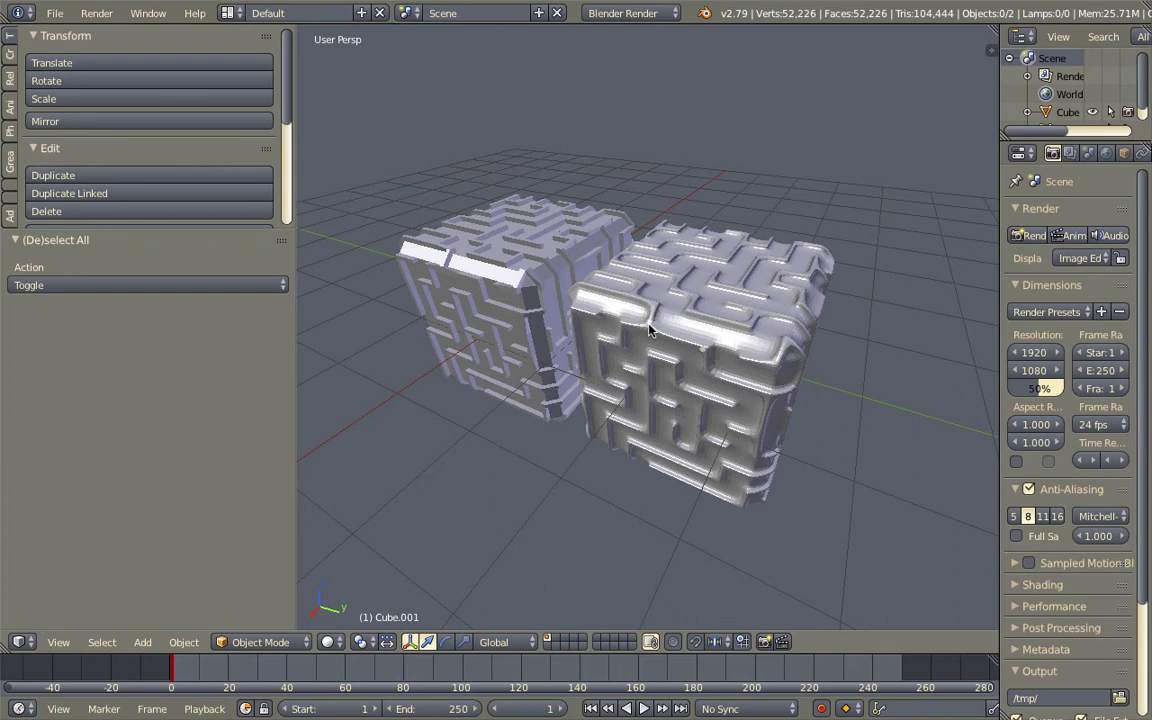
middle_drag(650, 330, 730, 366)
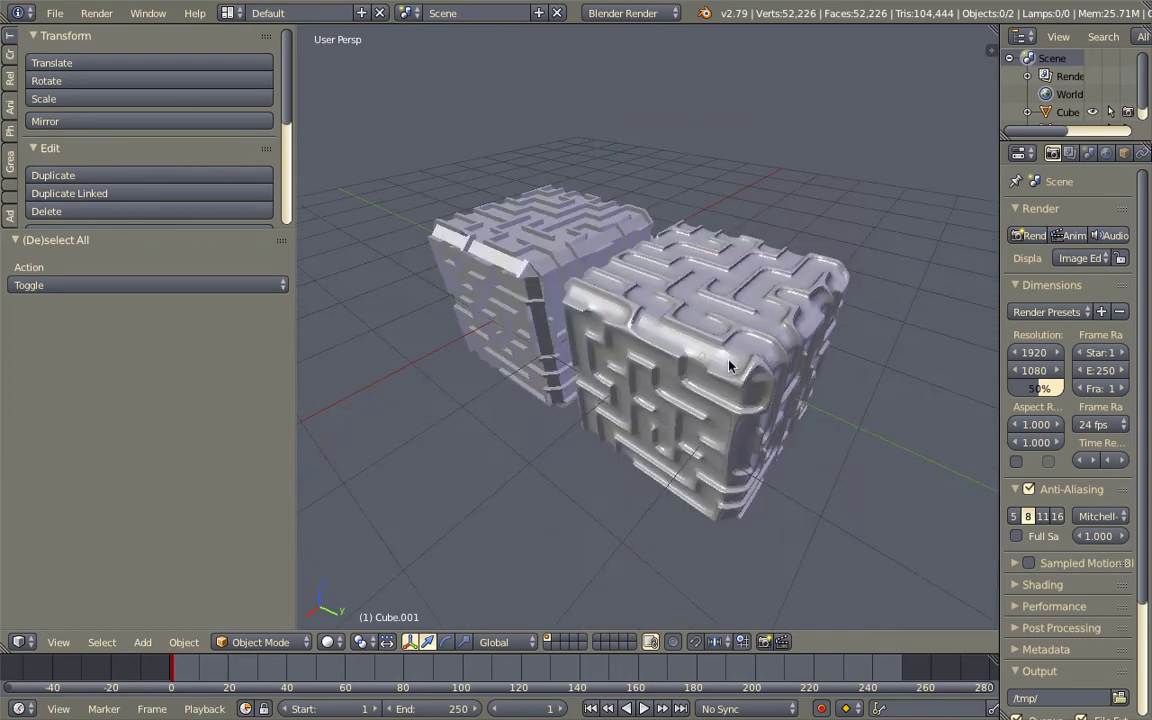
Select the subdivided maze cube and apply smooth shading to it
key(space)
key(Escape)
middle_drag(746, 357, 684, 347)
right_click(676, 303)
key(space)
text(smo)
key(Return)
Select both maze cubes and delete them from the scene
key(a)
key(a)
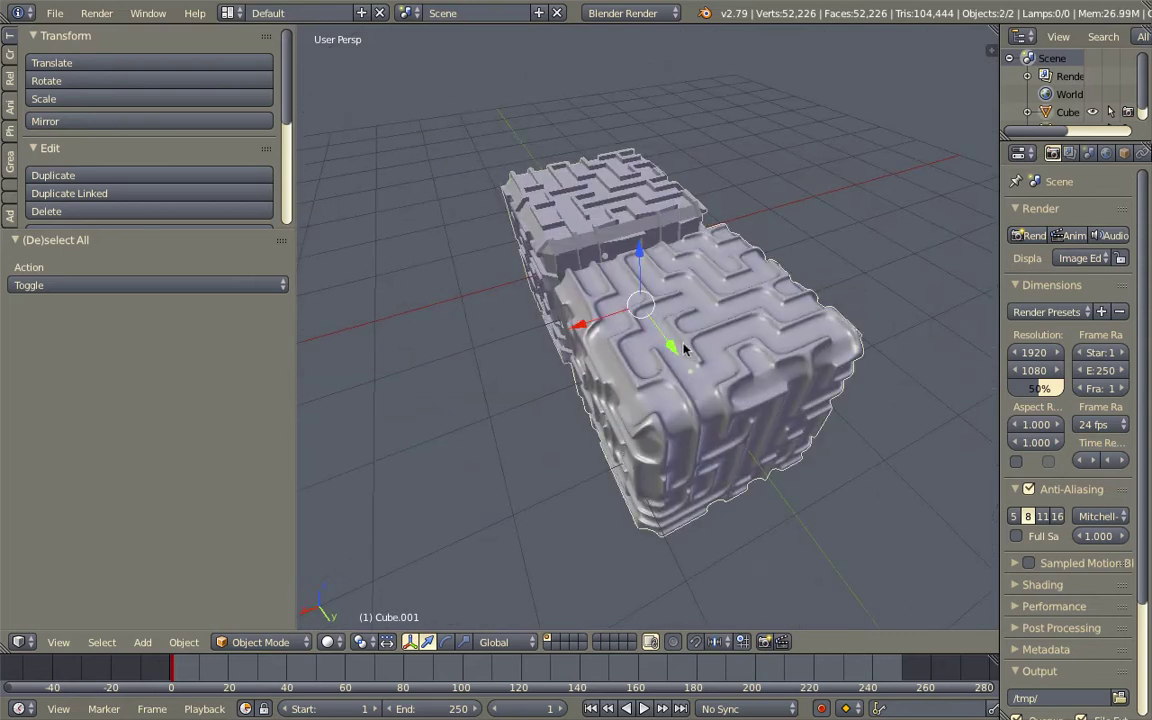
key(x)
click(686, 348)
Switch to the web browser and look over the mesh_maze repository's README
key(ctrl+Right)
scroll(698, 350, down, 7)
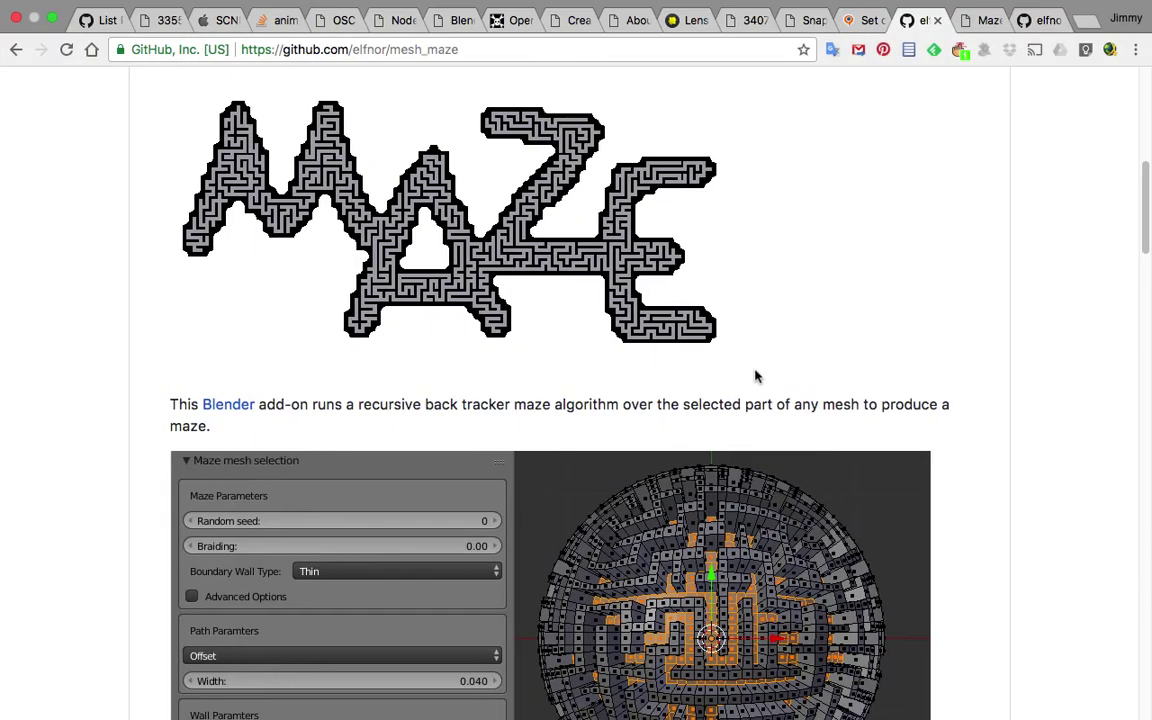
scroll(756, 376, up, 3)
Open the "Maze any Mesh in Blender" article and examine its path line and wall generation sections
click(983, 22)
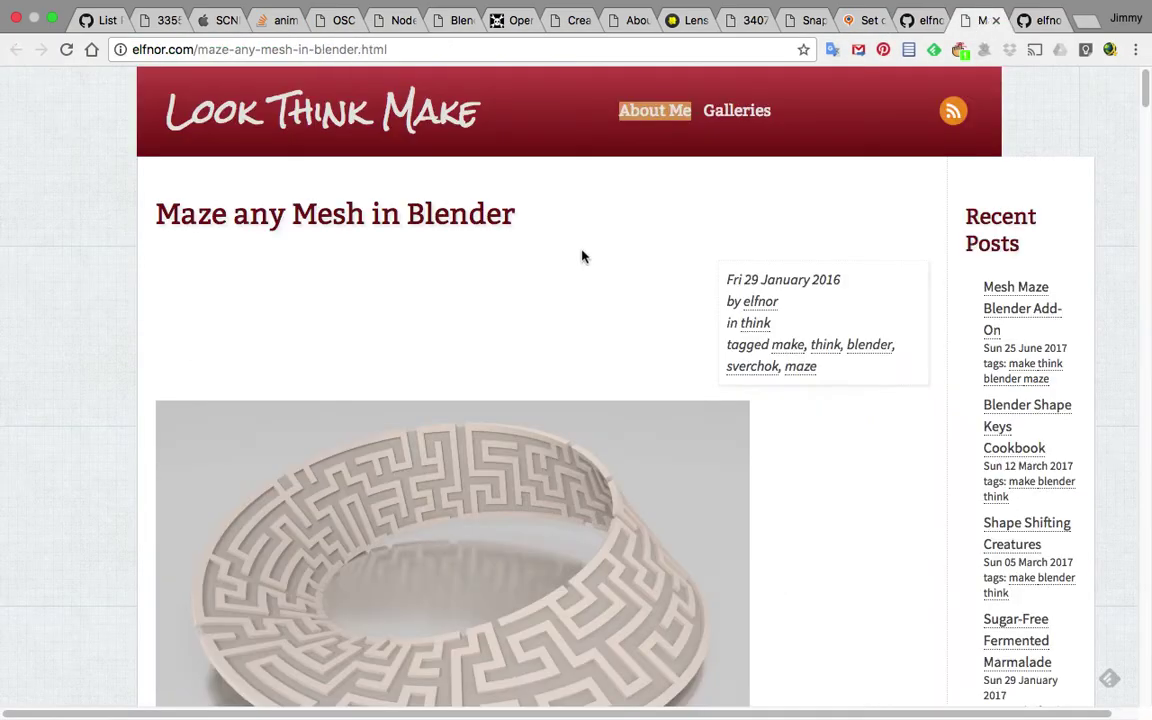
scroll(218, 80, down, 5)
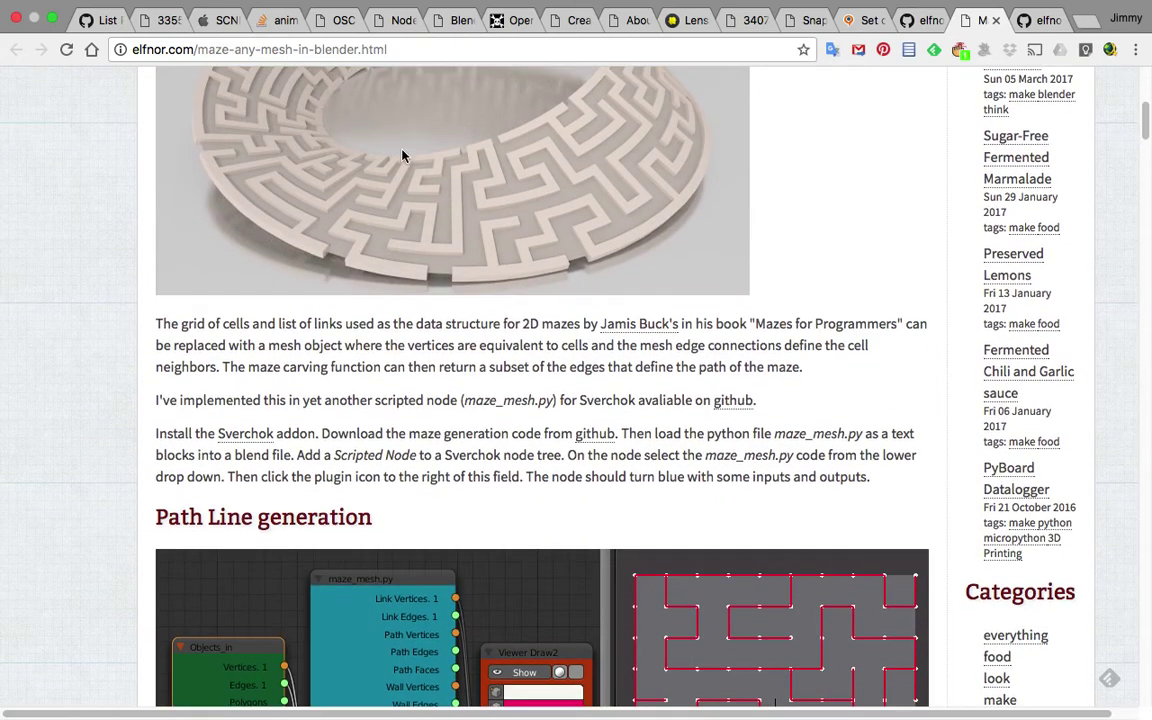
scroll(404, 160, up, 1)
scroll(419, 213, down, 4)
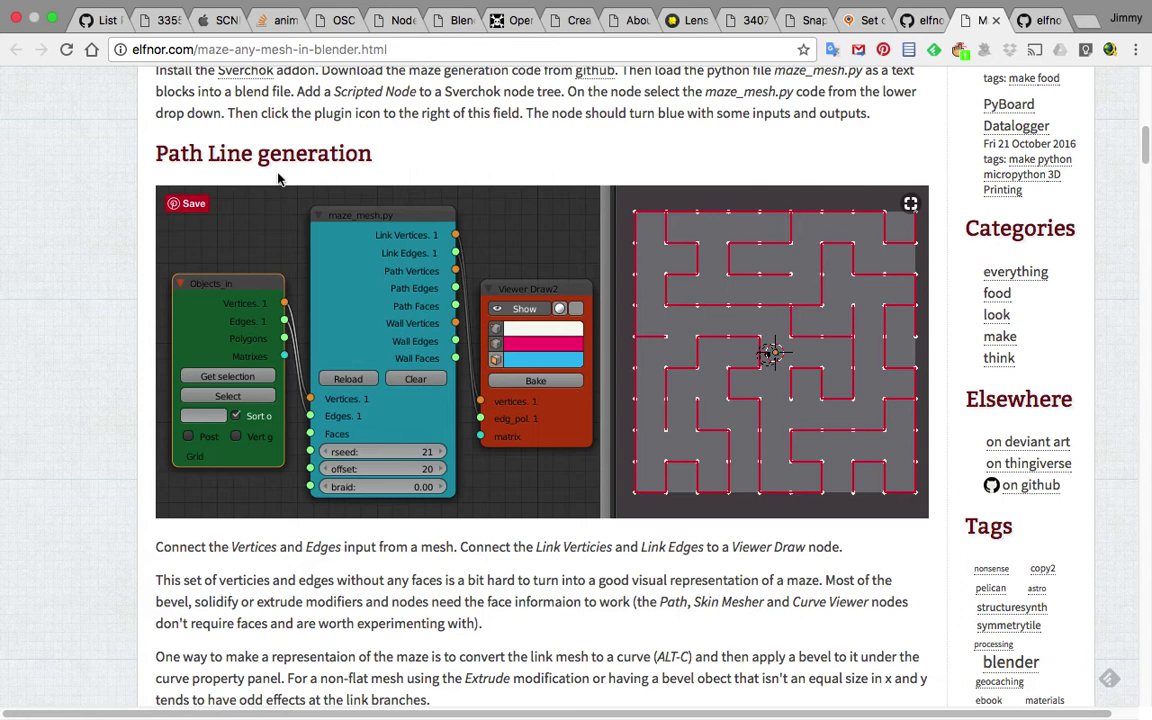
scroll(1032, 140, down, 12)
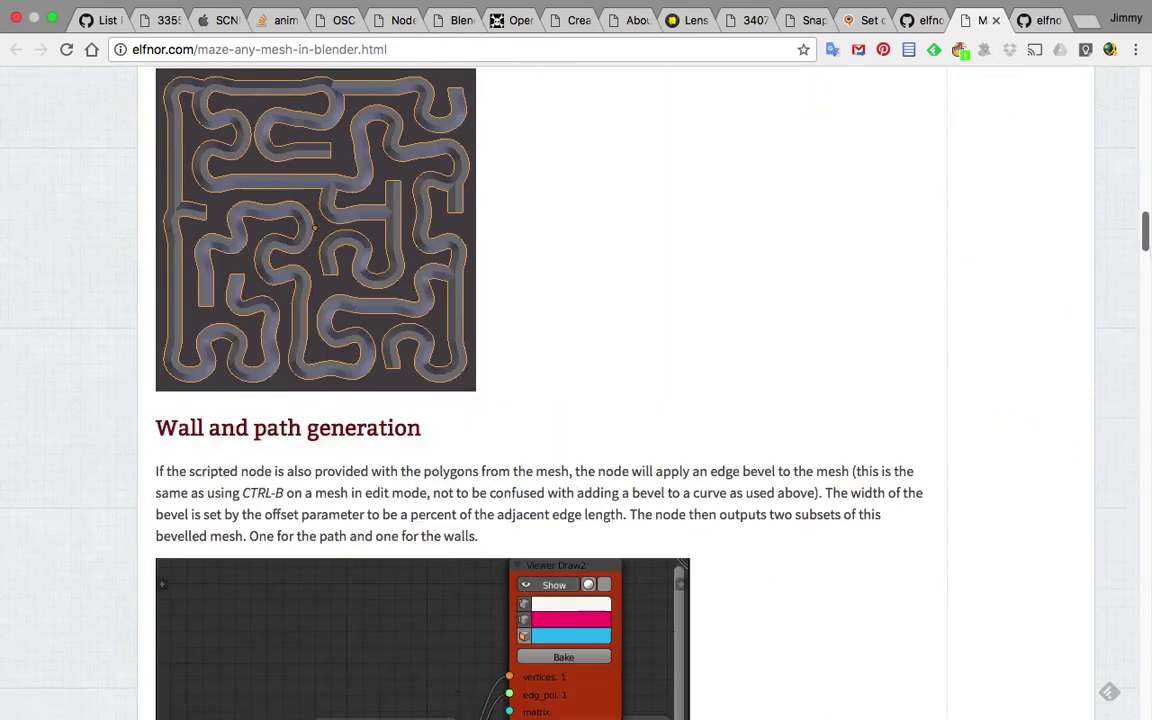
scroll(1135, 173, down, 4)
scroll(1135, 173, up, 11)
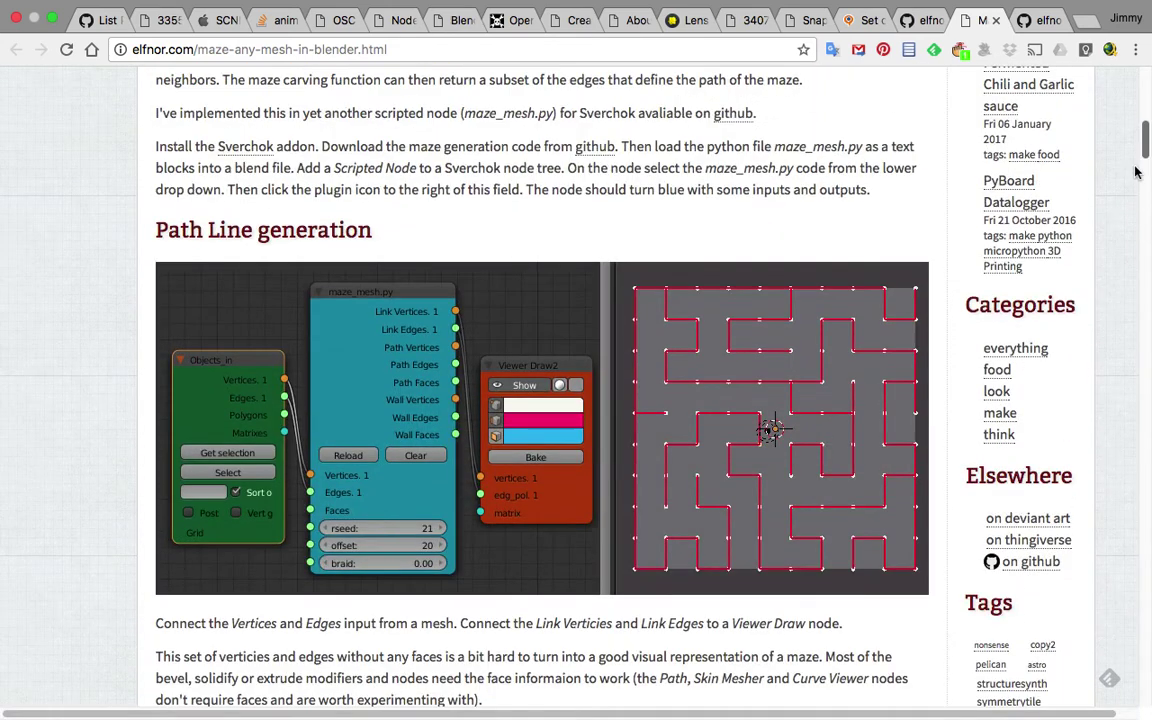
scroll(514, 283, down, 1)
scroll(514, 283, up, 1)
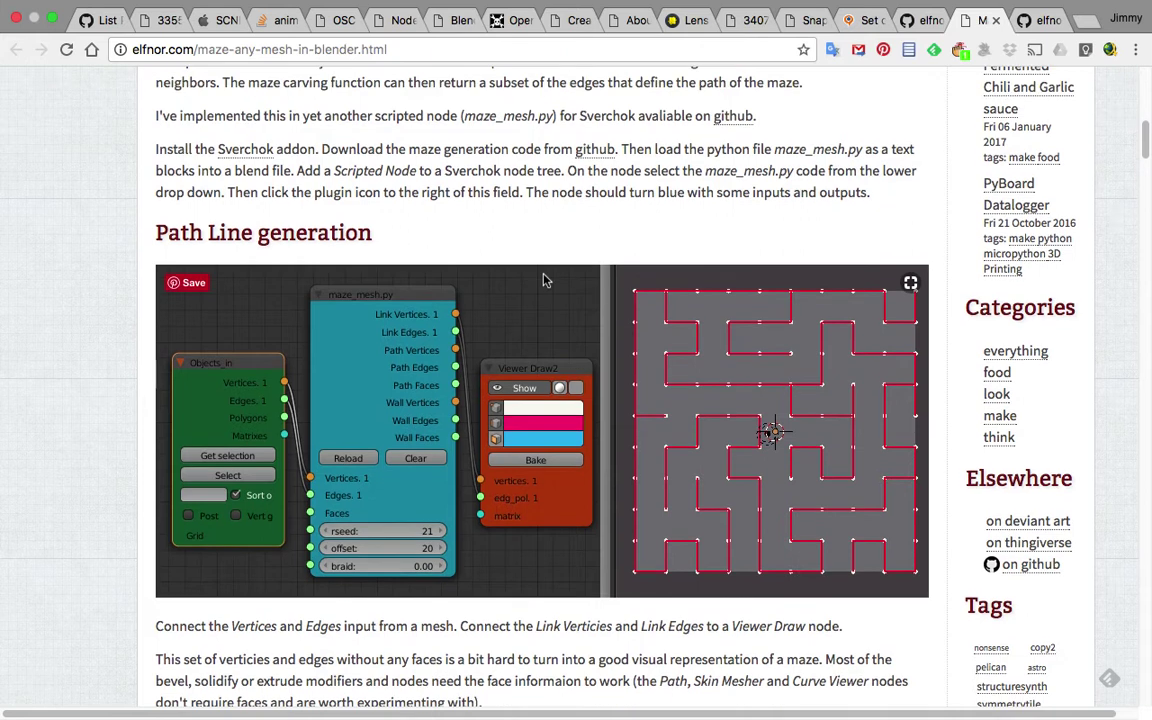
Look through the mesh_maze repository in its other tab and close that tab
super+click(594, 149)
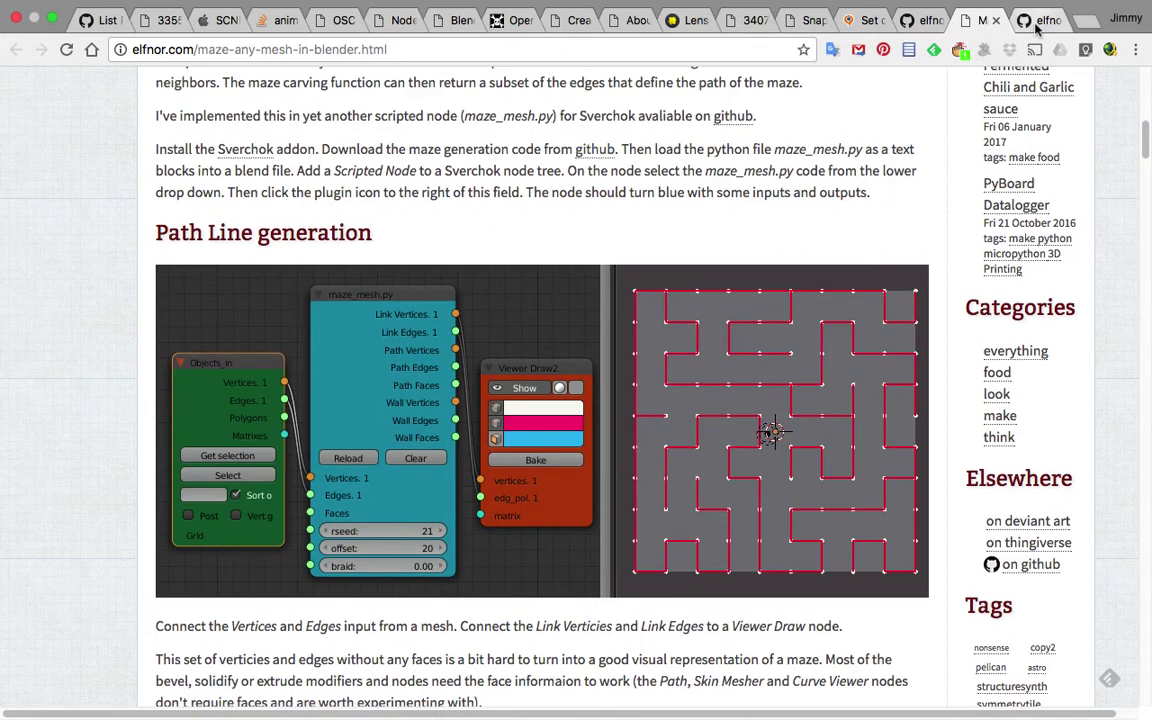
click(1035, 20)
scroll(886, 330, down, 1)
scroll(886, 330, down, 15)
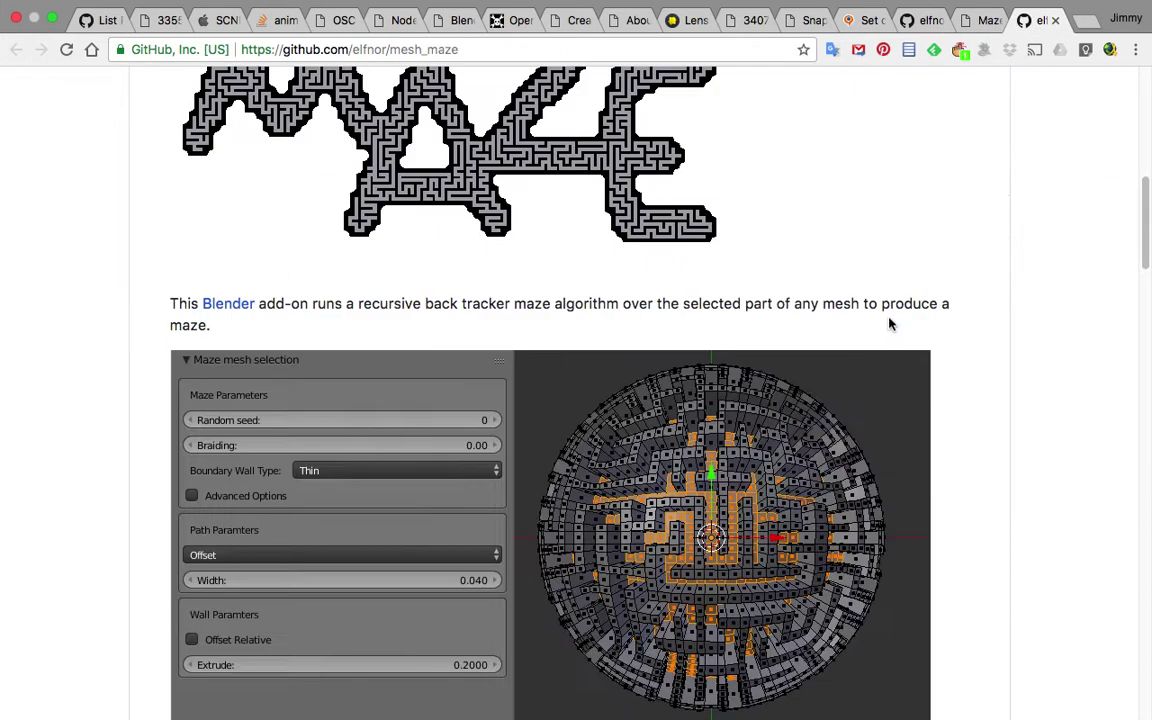
scroll(1147, 360, down, 20)
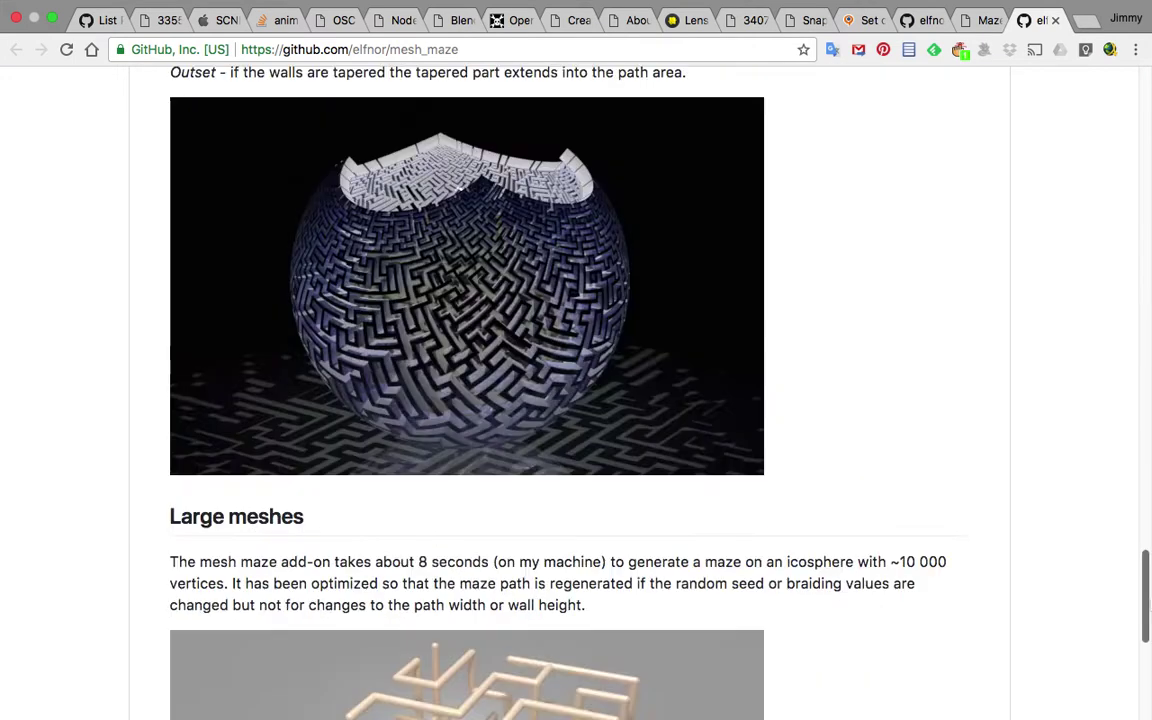
scroll(1147, 360, up, 12)
scroll(1147, 360, up, 20)
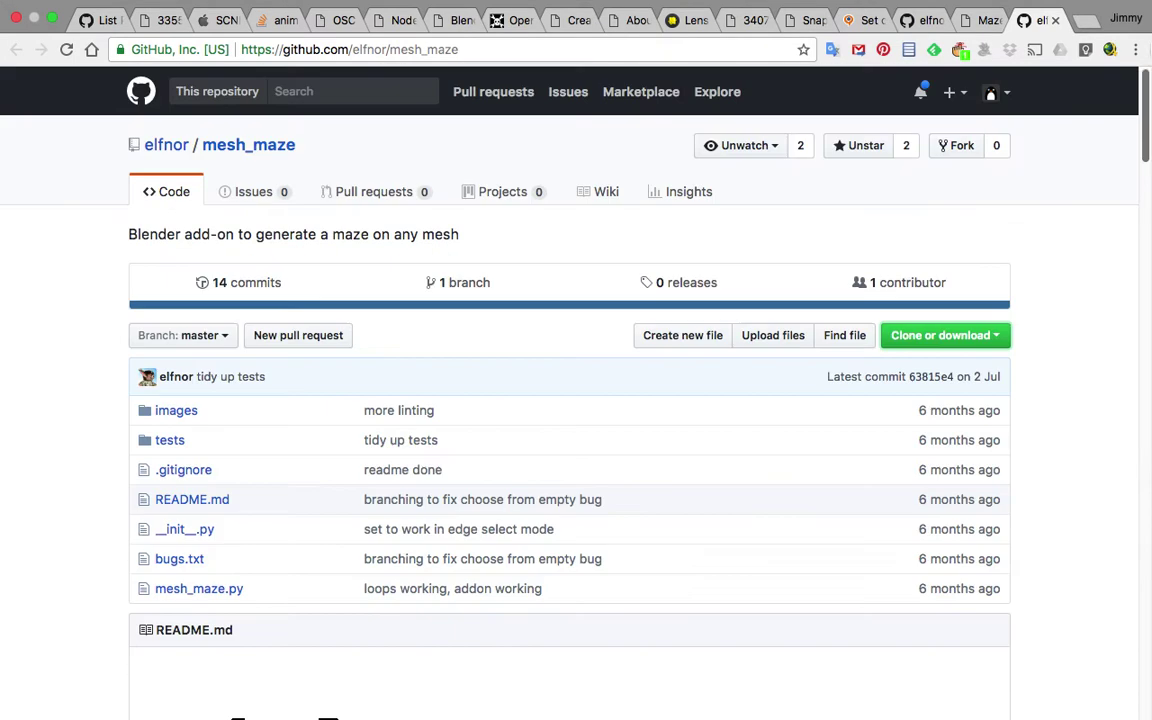
click(1055, 21)
Look through the "Maze any Mesh in Blender" article and search it for the word github
scroll(911, 317, up, 6)
scroll(910, 318, up, 3)
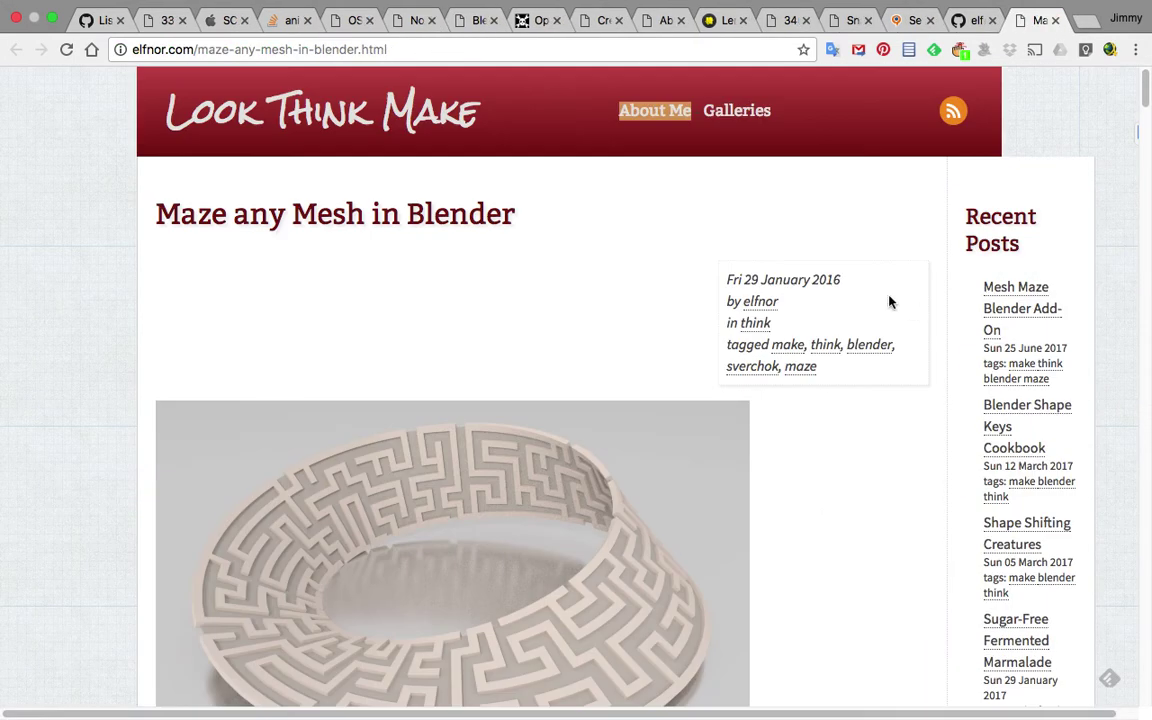
scroll(890, 301, down, 5)
scroll(829, 320, down, 10)
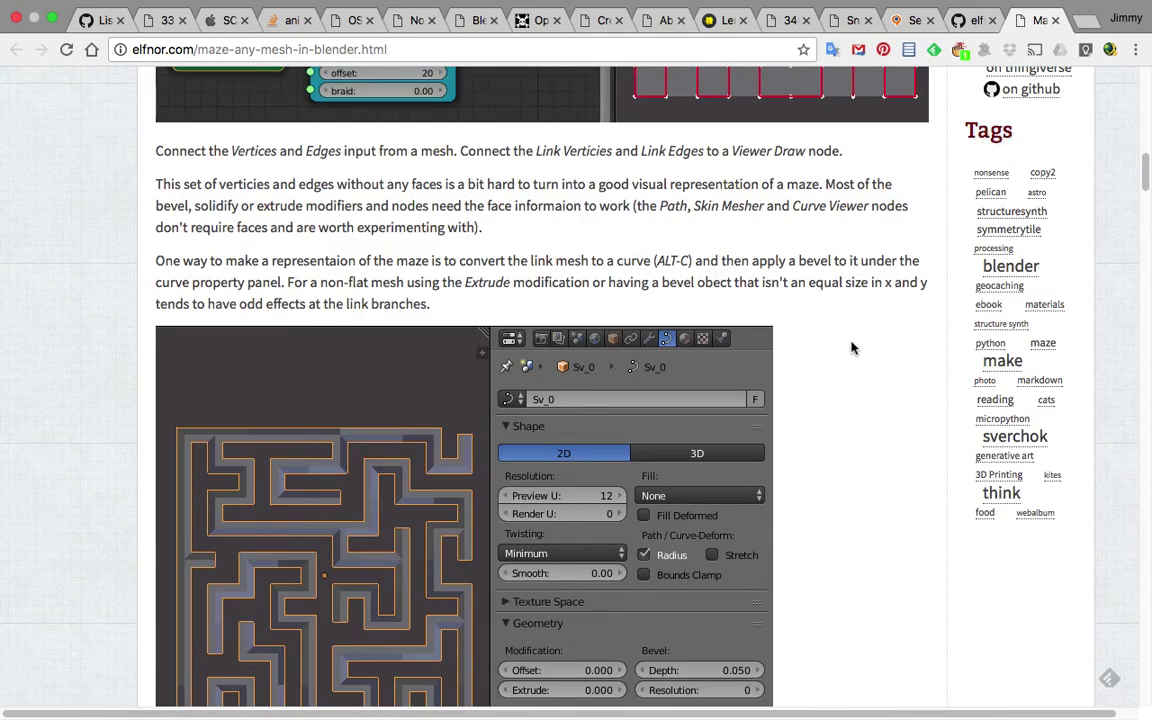
scroll(850, 347, down, 5)
key(super+f)
text(github)
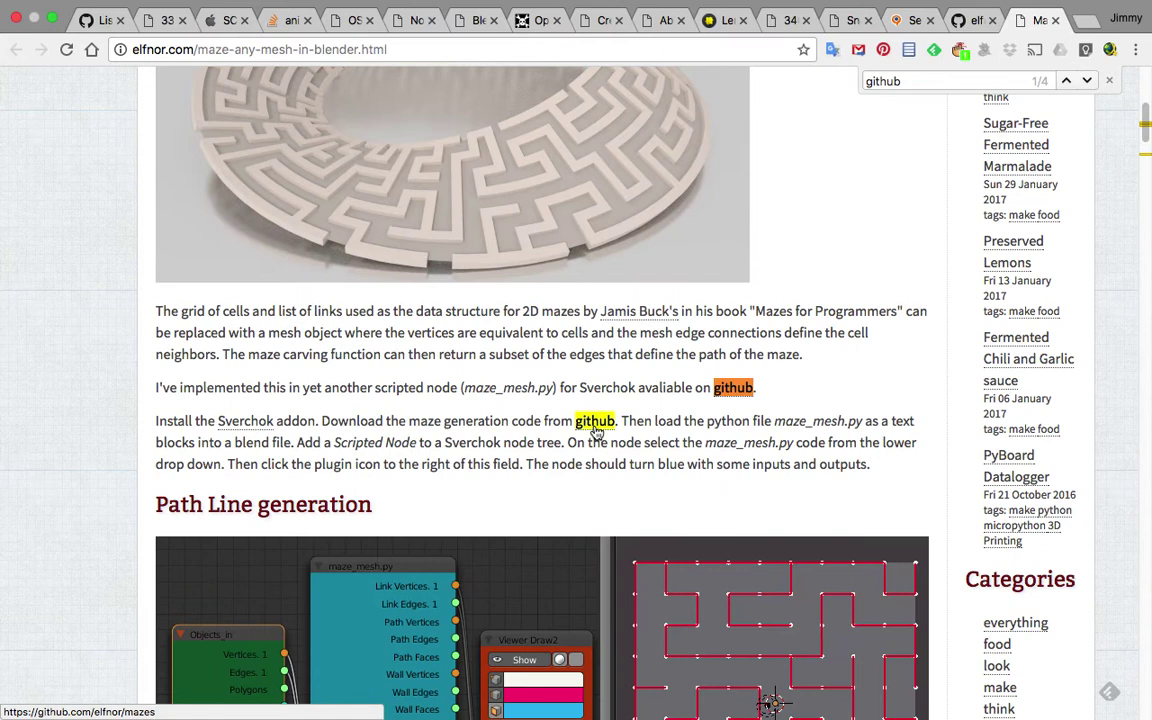
Follow the article's link to the maze generation code on GitHub and download the mazes repository as a ZIP
click(595, 424)
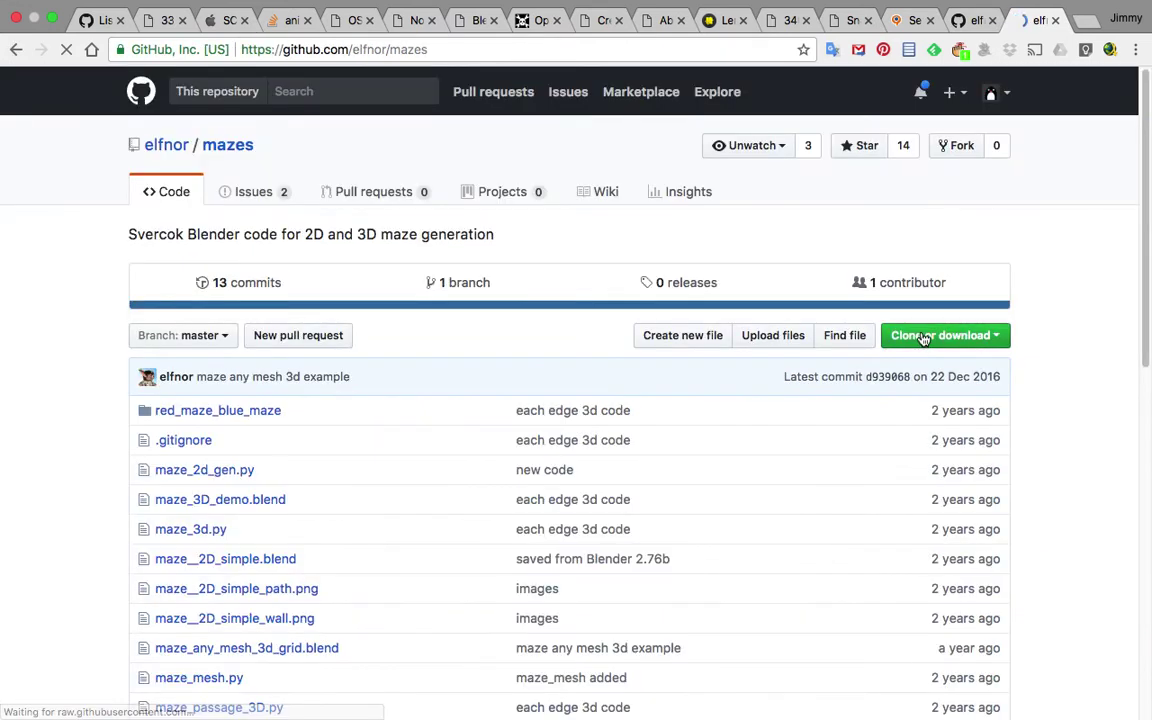
click(927, 337)
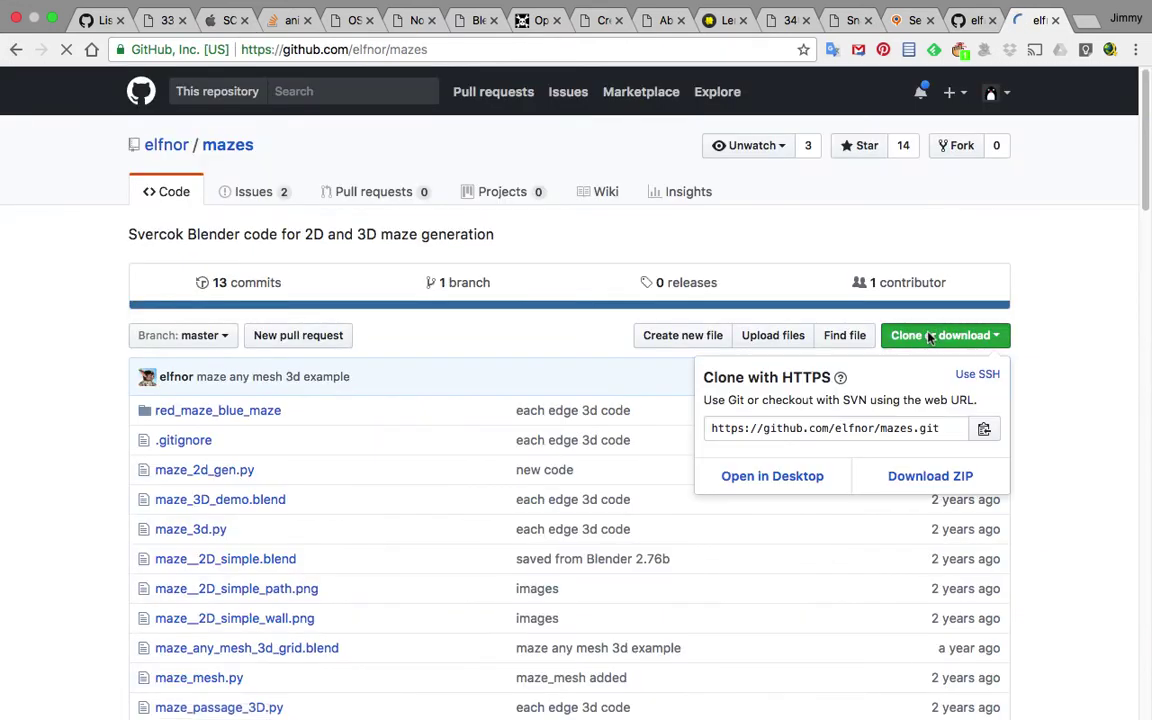
click(922, 480)
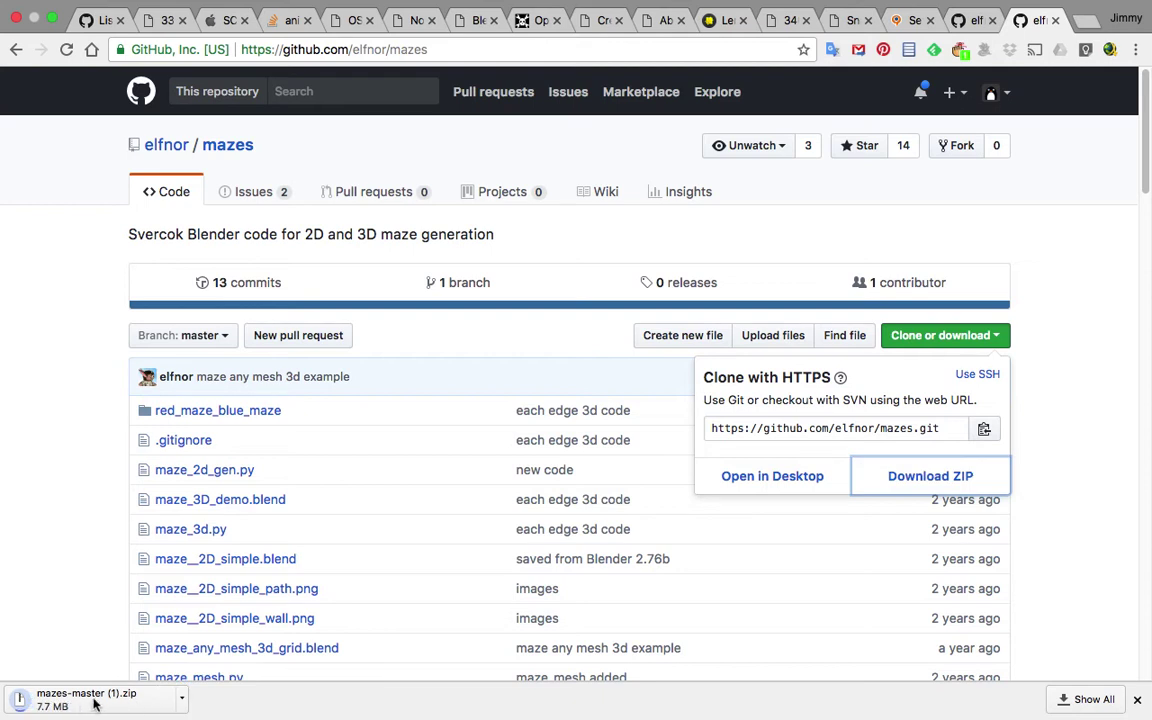
Extract the downloaded mazes ZIP and open the mazes-master folder in Downloads
click(95, 702)
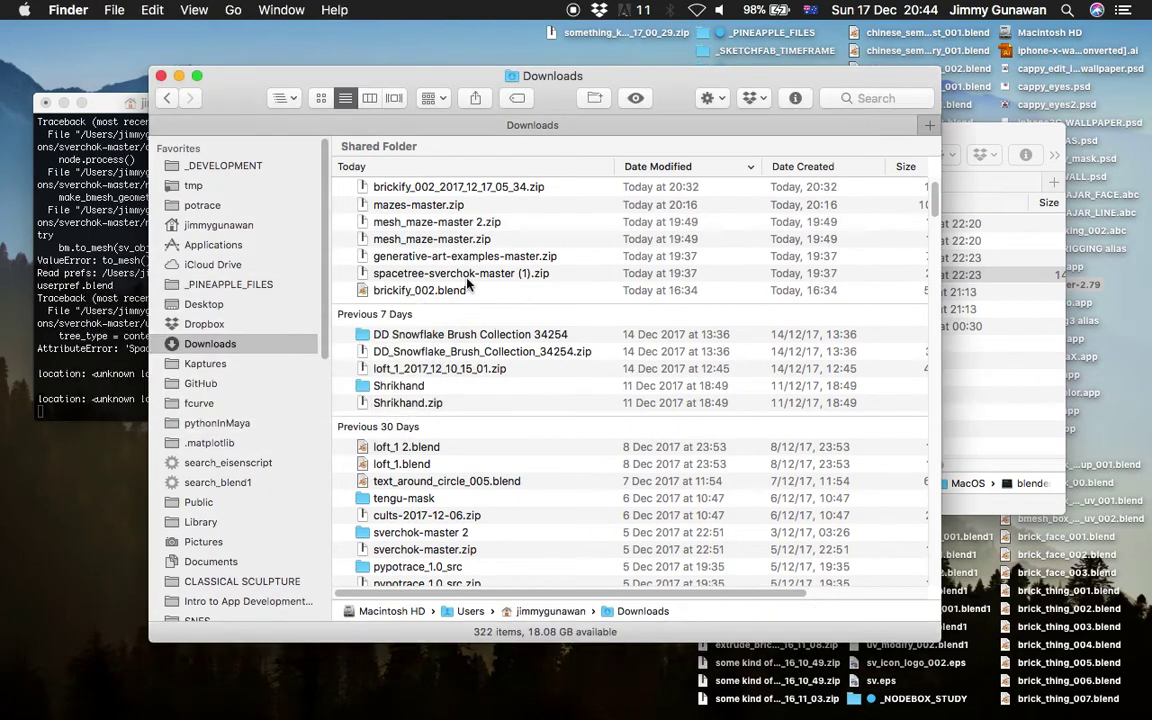
scroll(470, 280, down, 15)
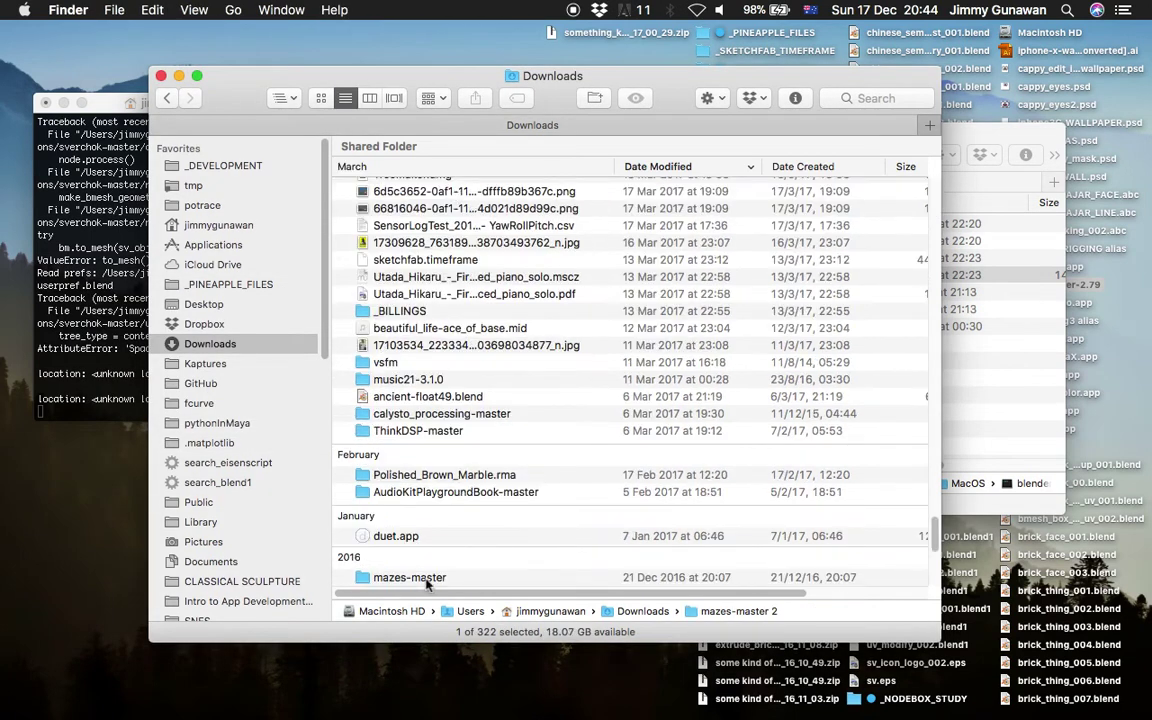
click(411, 578)
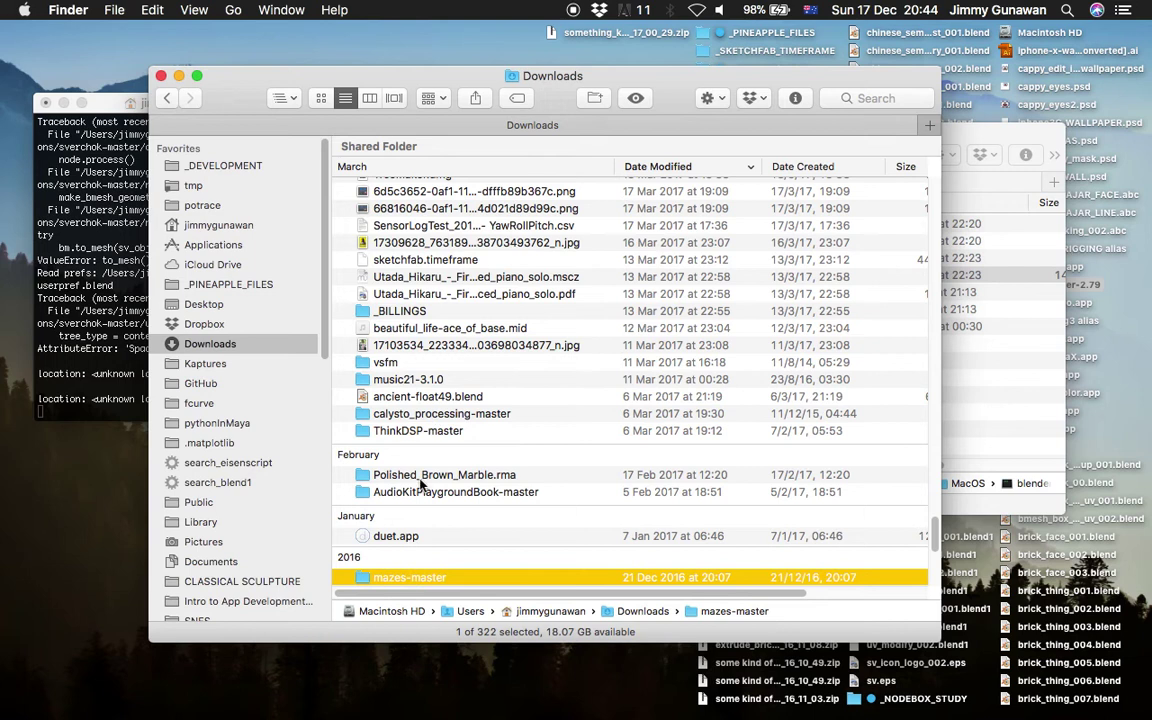
double_click(385, 577)
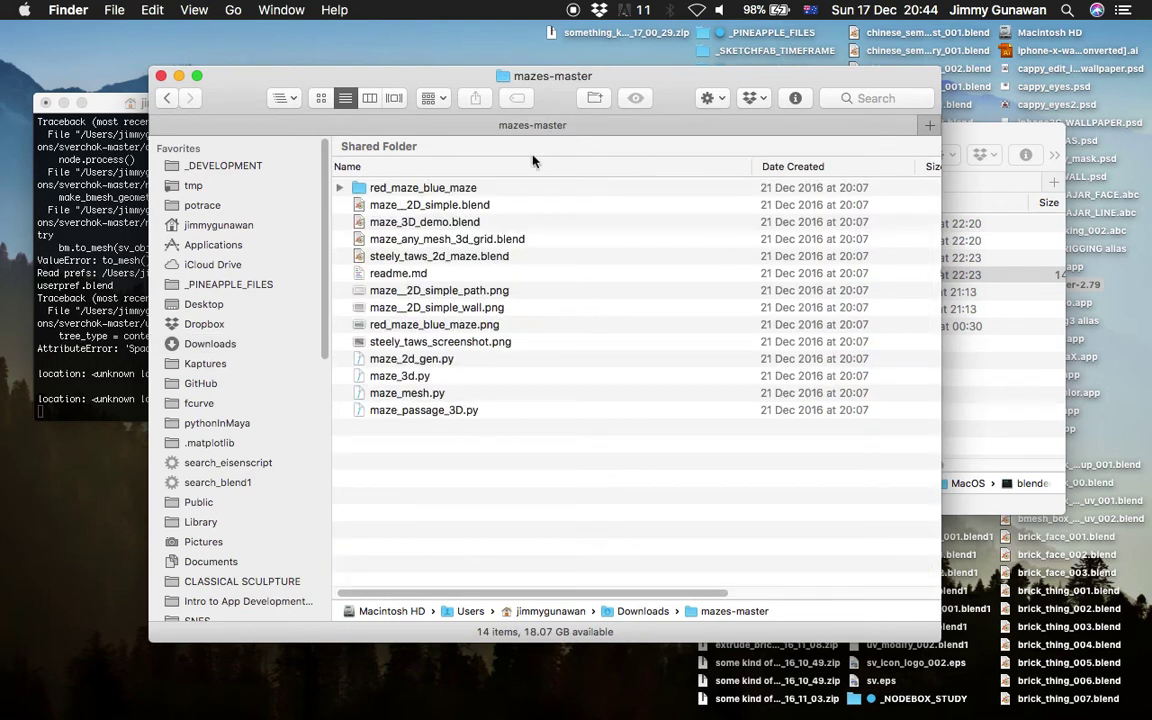
Enlarge the mazes-master folder window and select the maze_mesh.py script
drag(734, 112, 693, 100)
drag(893, 630, 986, 675)
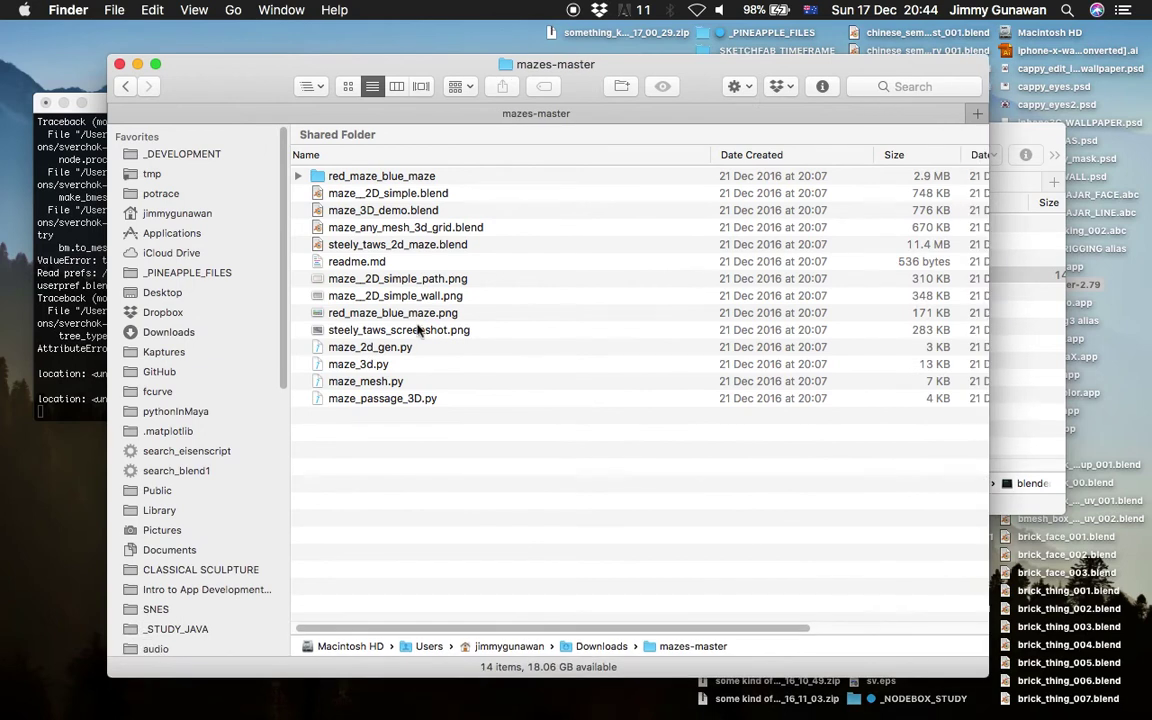
click(376, 366)
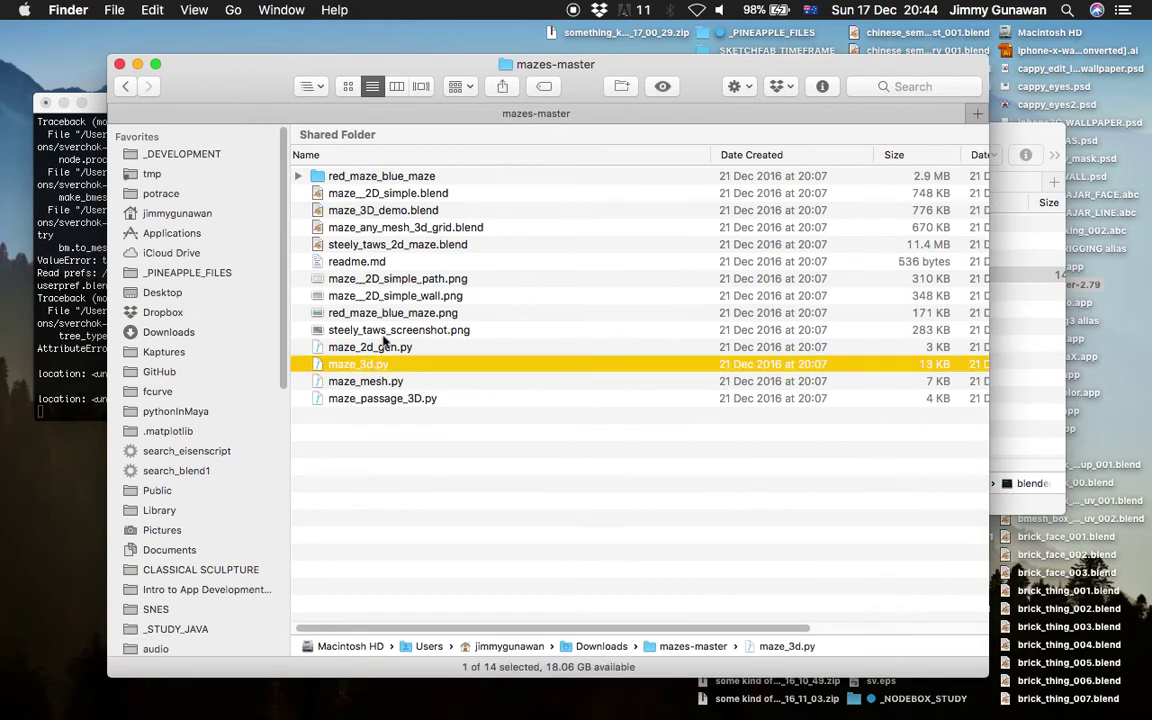
click(380, 384)
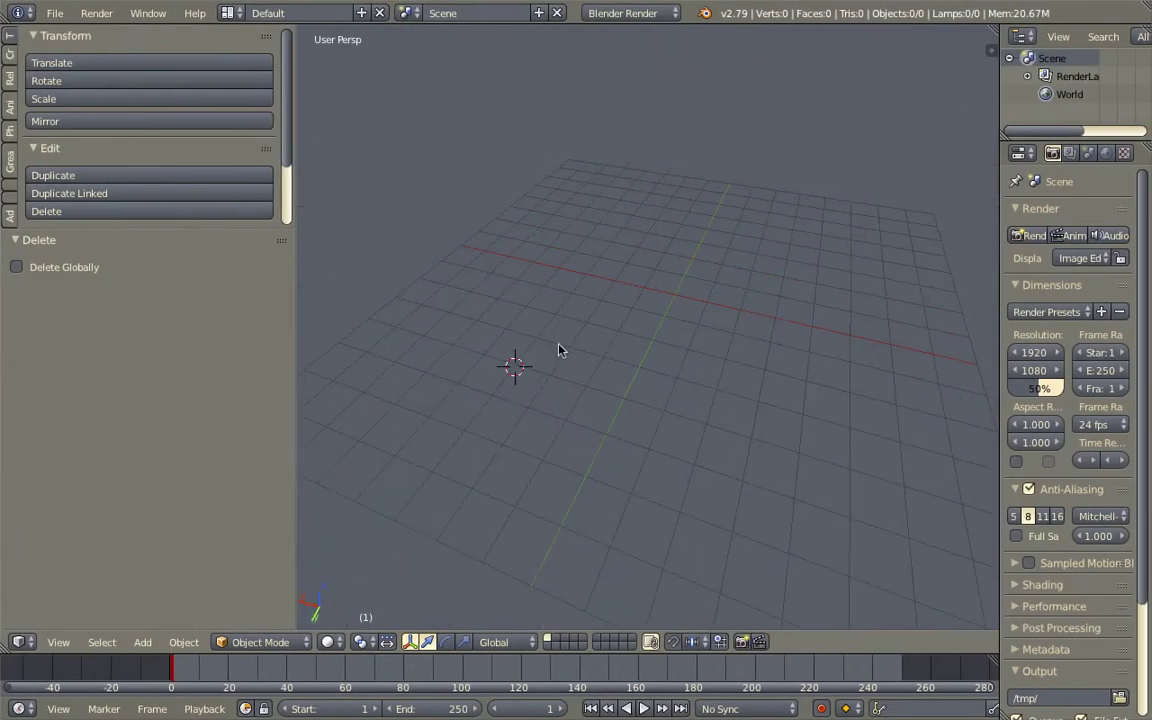
Switch to Blender, use the Compositing screen layout and turn its UV/Image Editor area into a Text Editor
click(228, 12)
click(257, 74)
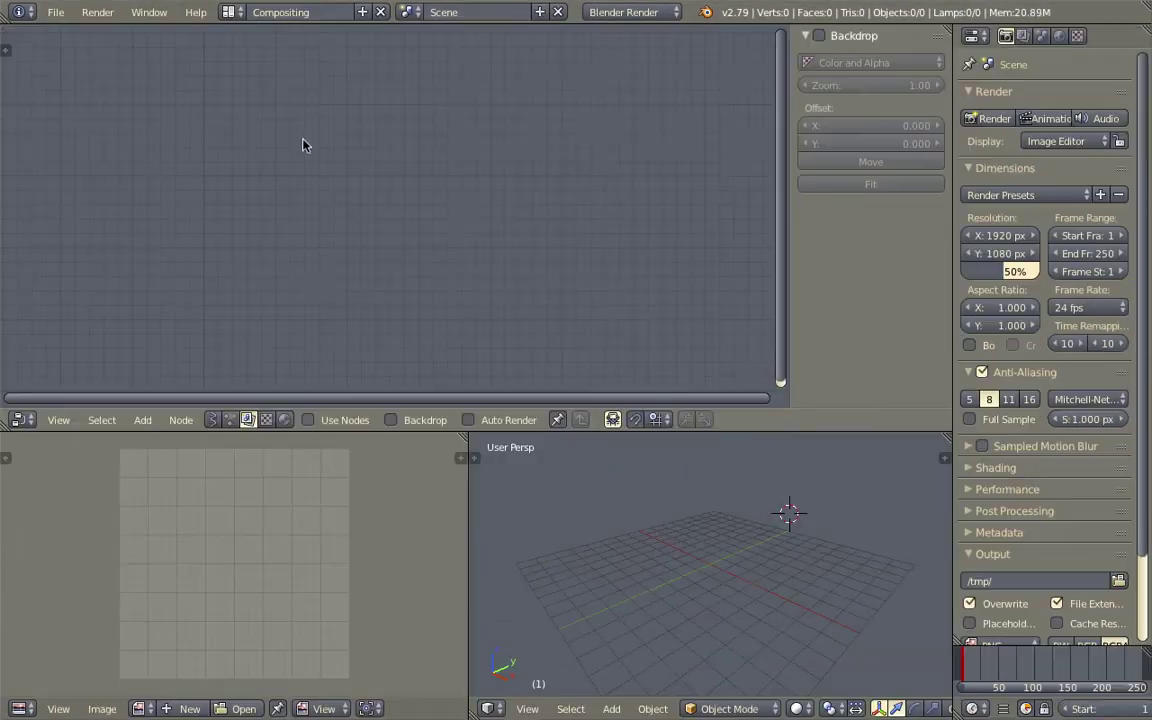
click(18, 708)
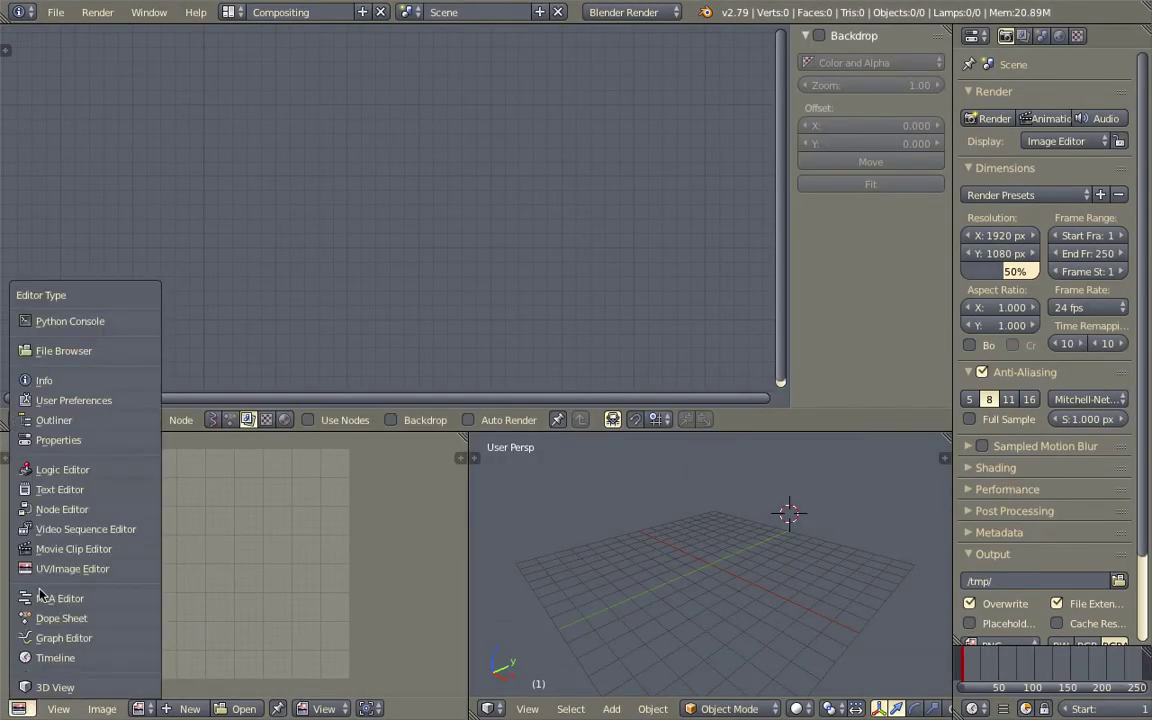
click(69, 486)
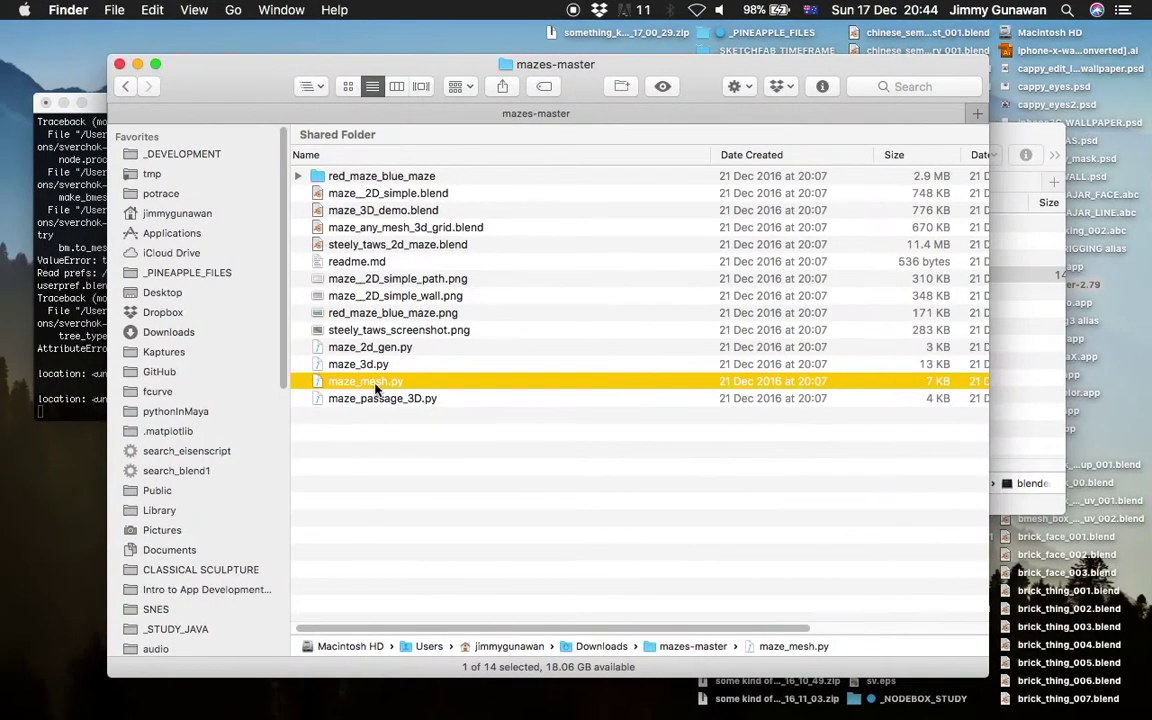
Load maze_mesh.py from the mazes-master folder into Blender's Text Editor, with line numbers and syntax highlighting enabled
drag(368, 382, 405, 422)
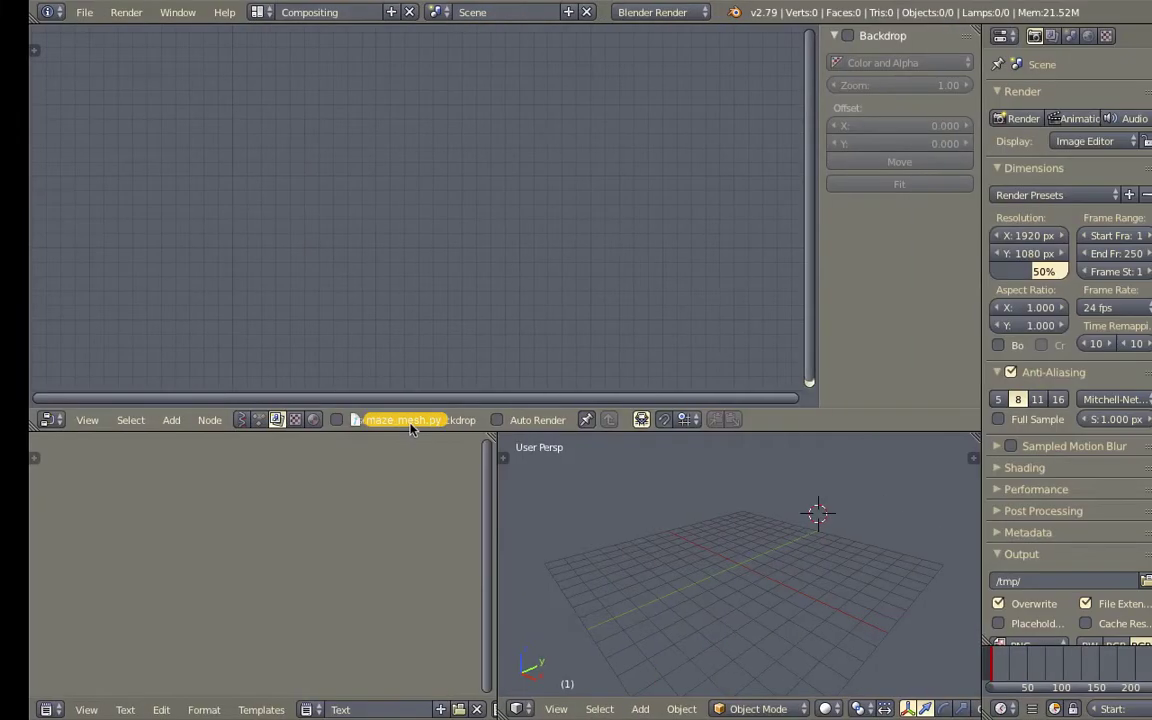
drag(411, 424, 287, 522)
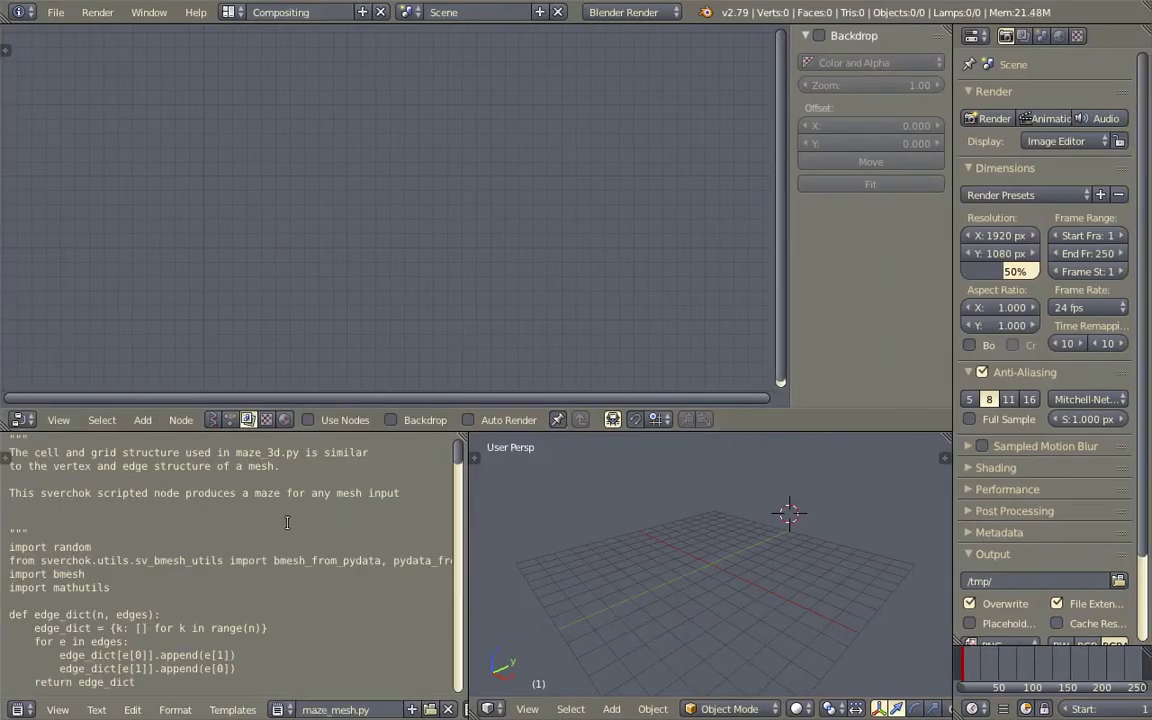
scroll(399, 706, down, 3)
click(399, 709)
click(434, 709)
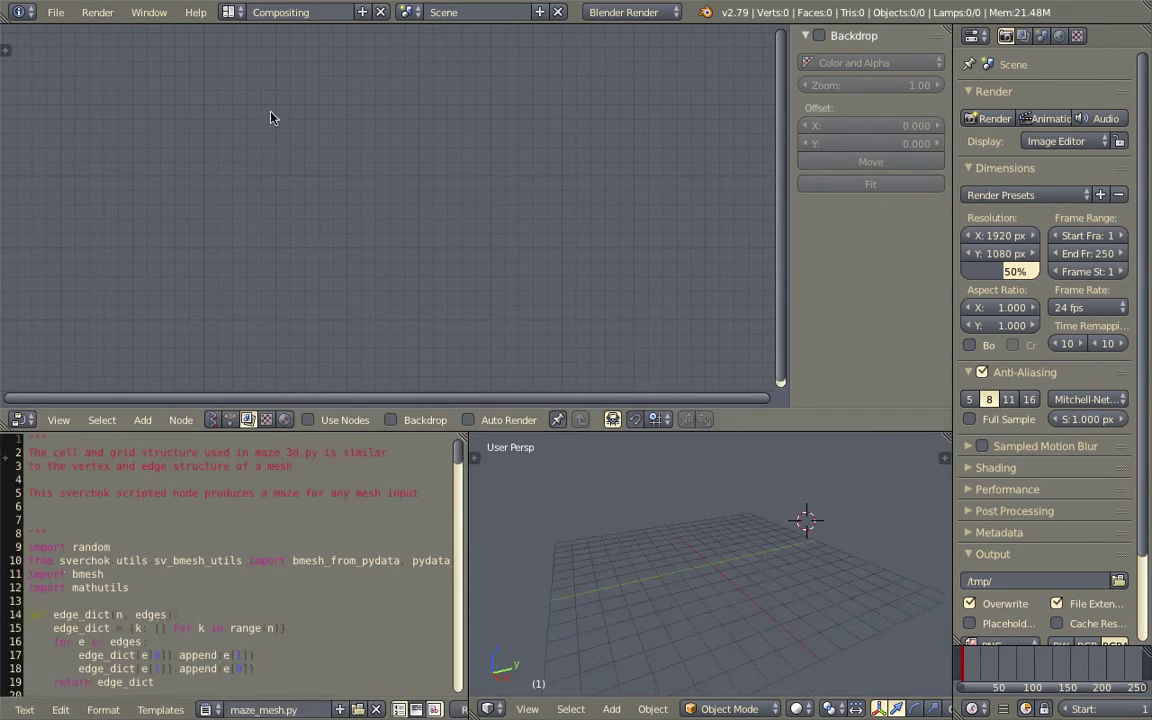
Save the Blender file to the Desktop as sv_maze_001
click(55, 12)
click(80, 162)
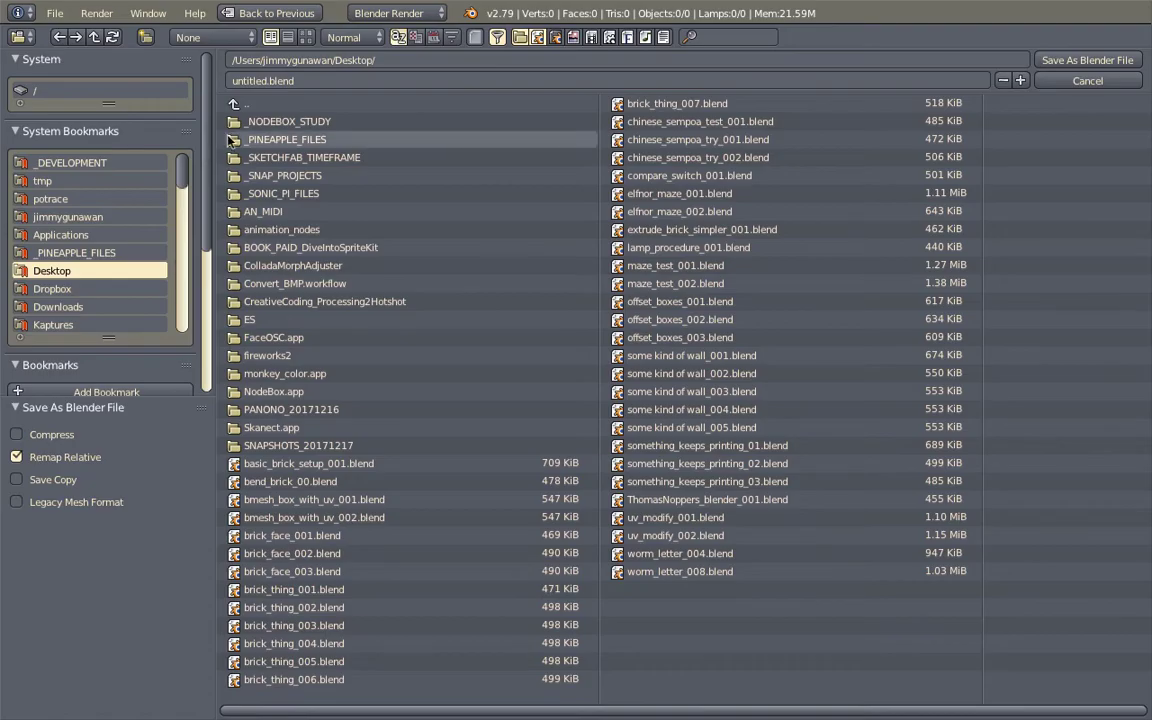
click(313, 81)
text(sv_ma)
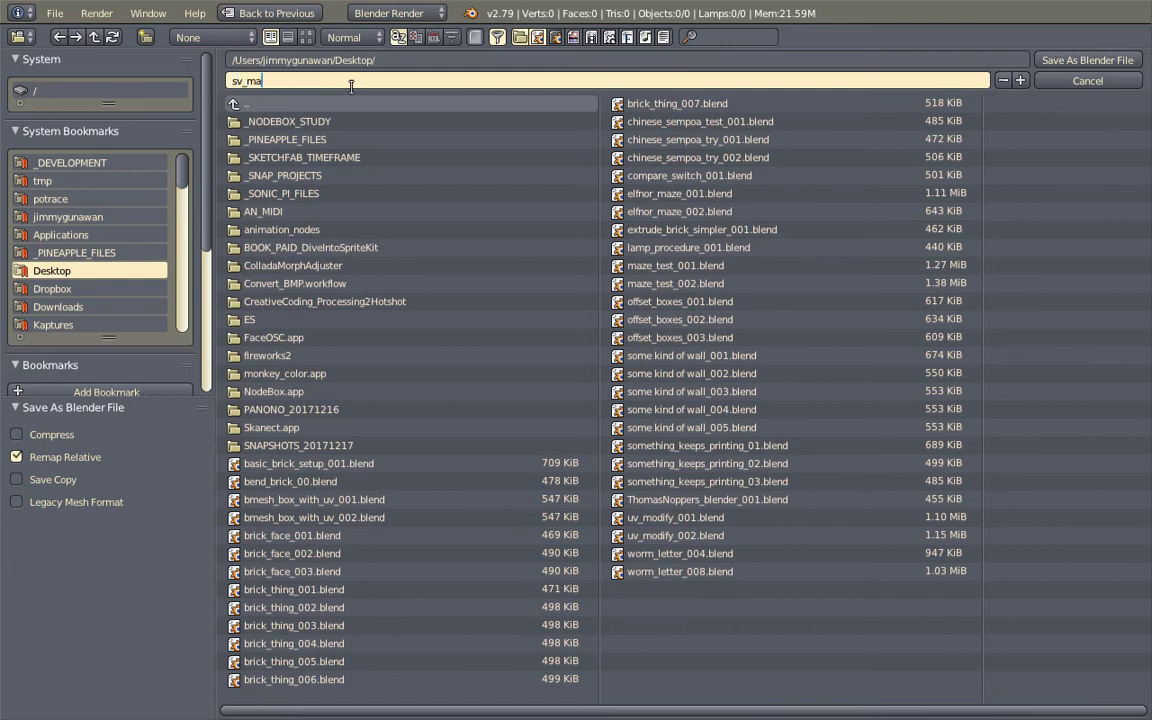
text(ze_001)
key(Return)
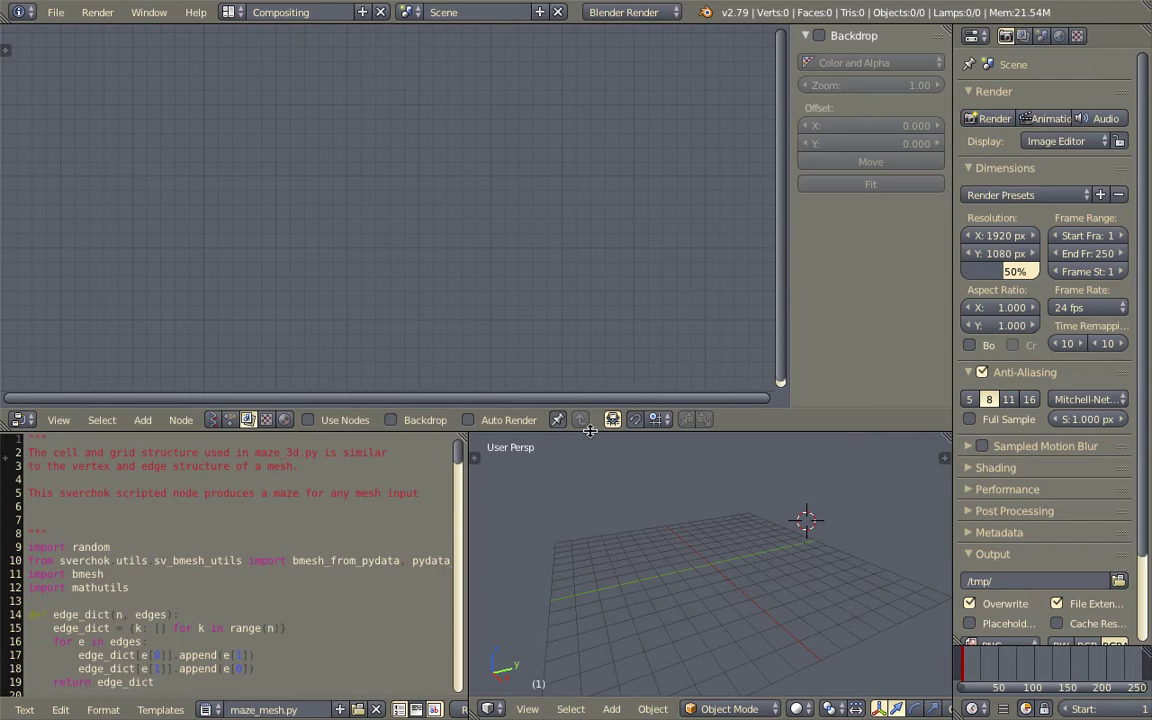
Make the Text Editor and 3D view areas taller and narrow the node editor's properties region
drag(590, 431, 592, 395)
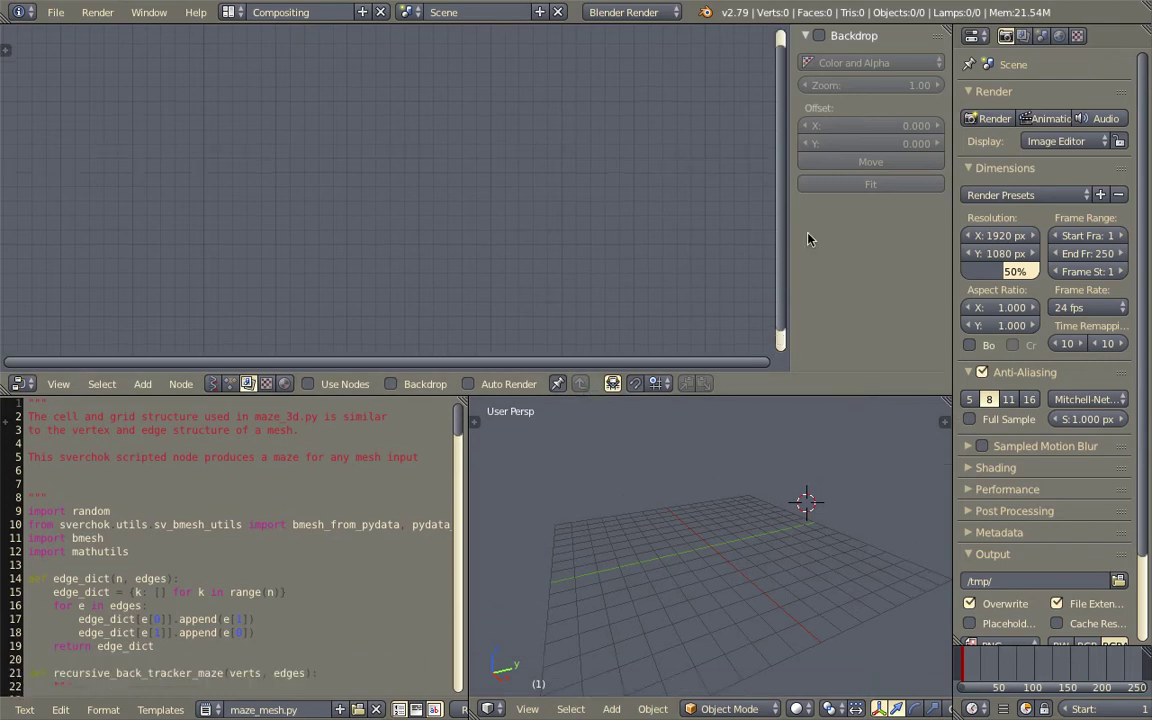
drag(790, 231, 915, 245)
middle_drag(830, 490, 752, 495)
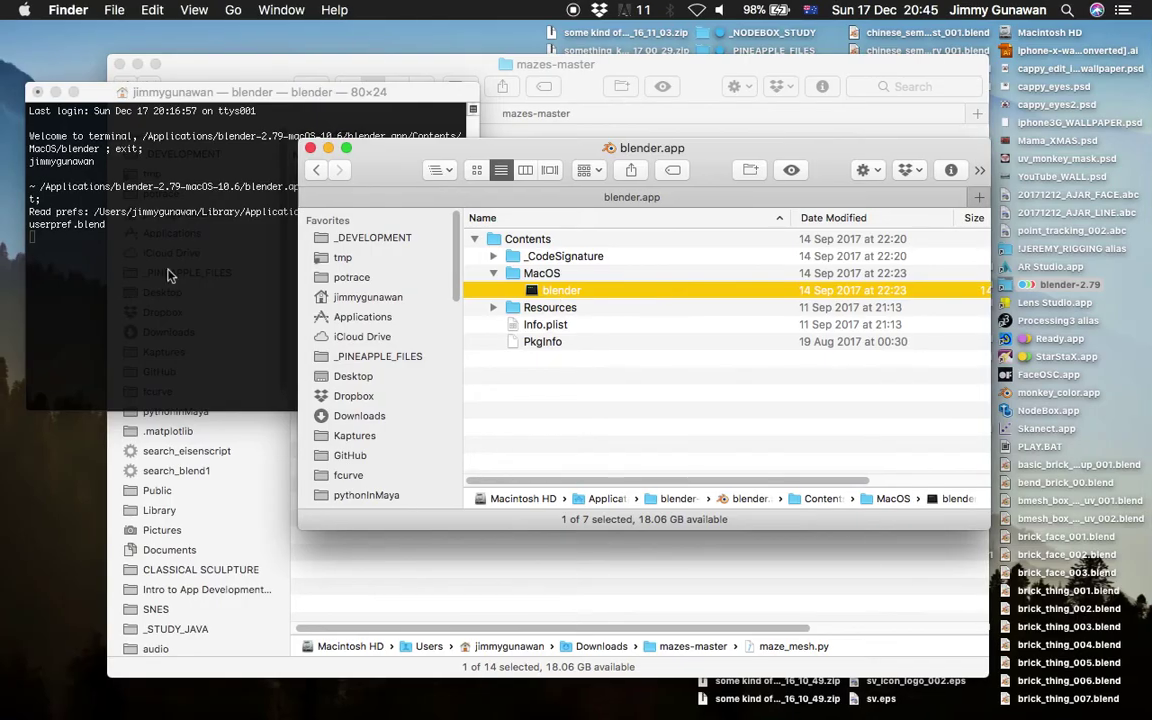
Quit Google Chrome and close the mazes-master and blender.app folder windows
click(168, 273)
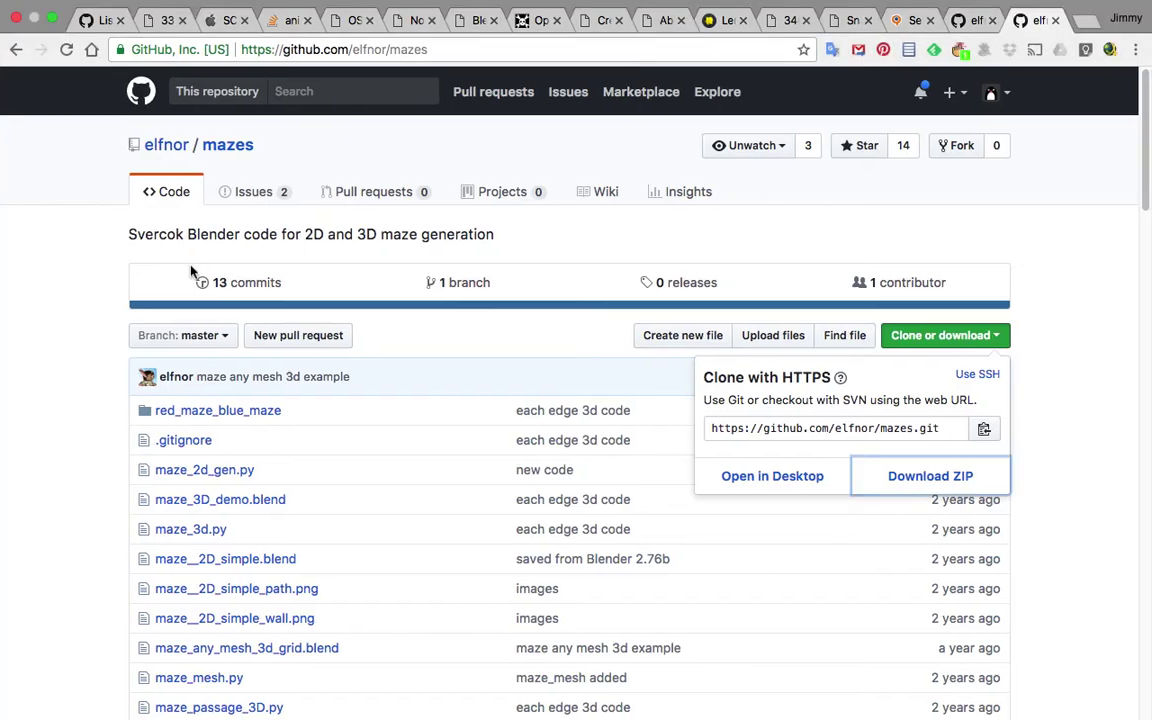
click(74, 10)
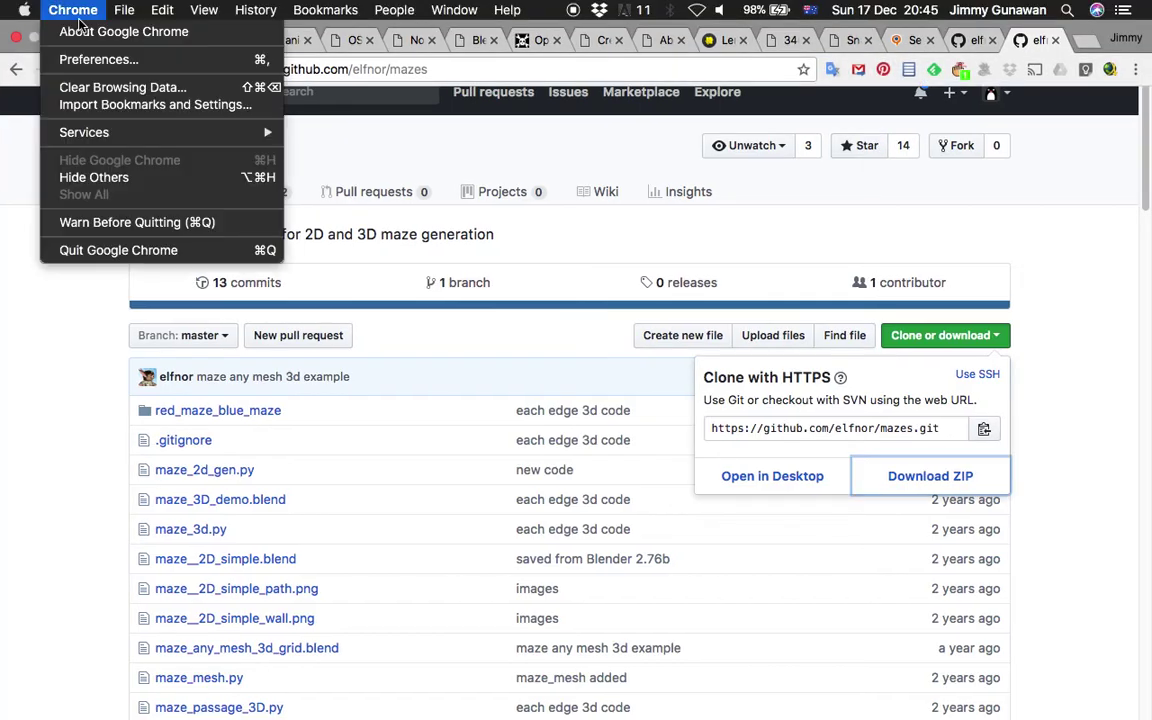
click(133, 249)
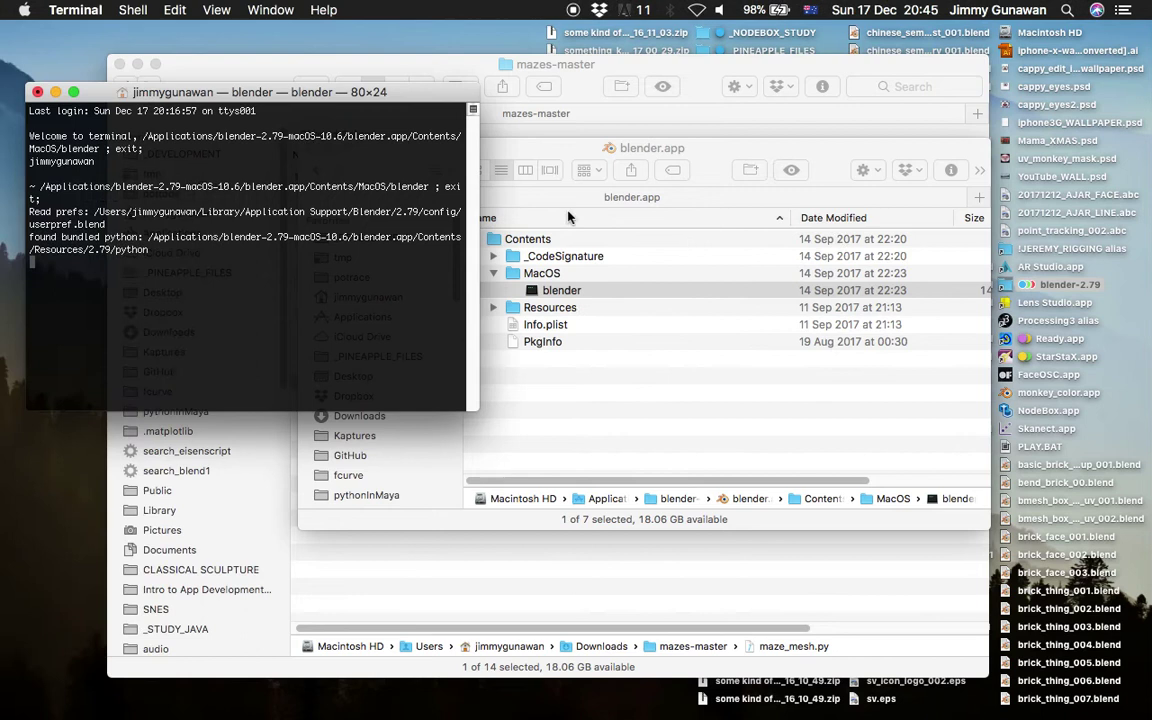
click(579, 90)
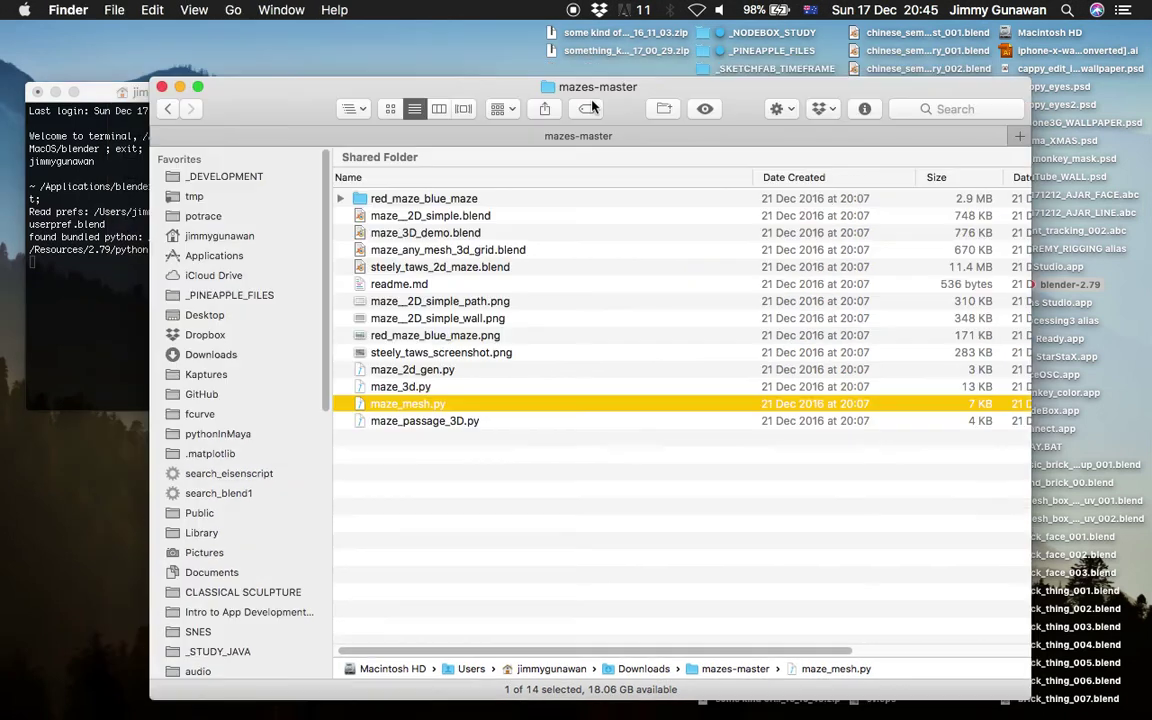
click(163, 78)
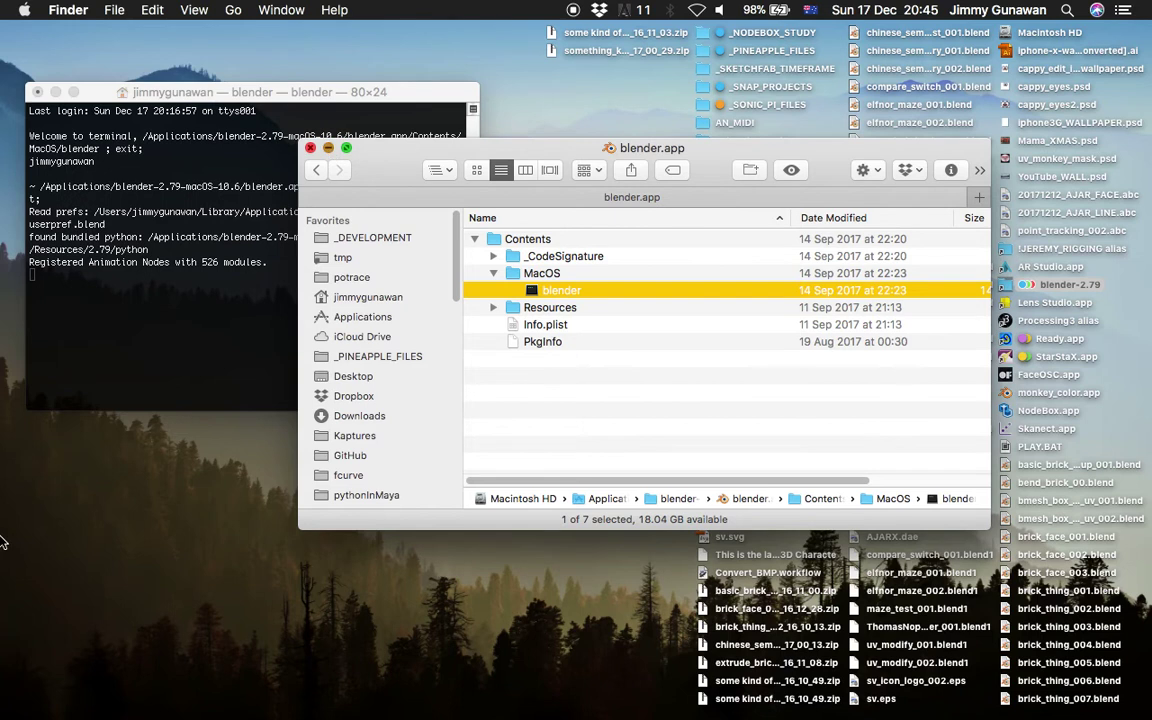
key(super+w)
Switch to the new Blender session, dismiss the splash screen and delete all default scene objects
right_click(41, 589)
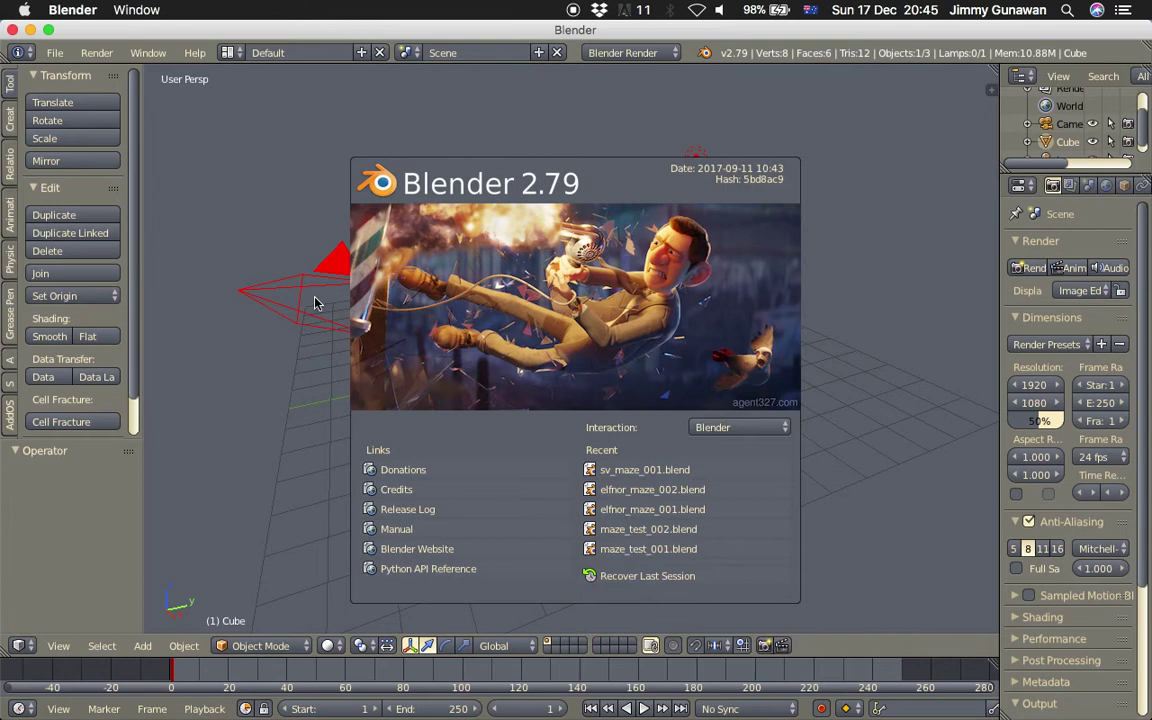
click(315, 298)
key(x)
click(395, 274)
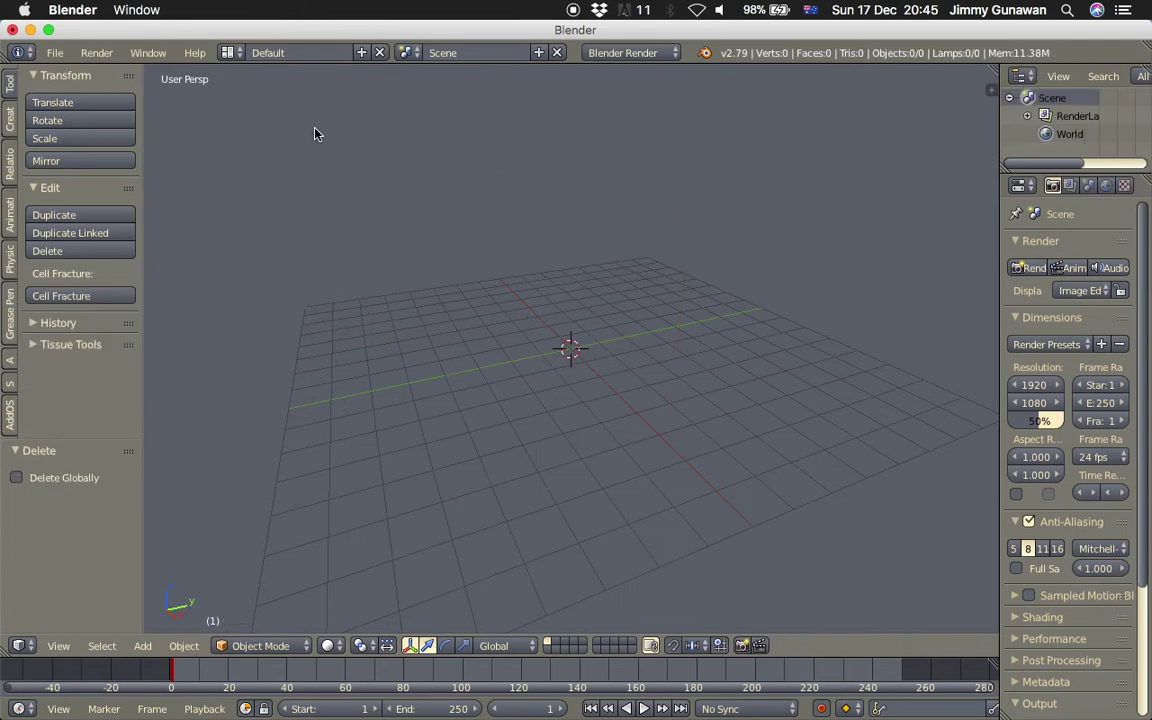
Use the Compositing screen layout and set the node editor to the Sverchok node tree type
click(229, 52)
click(270, 116)
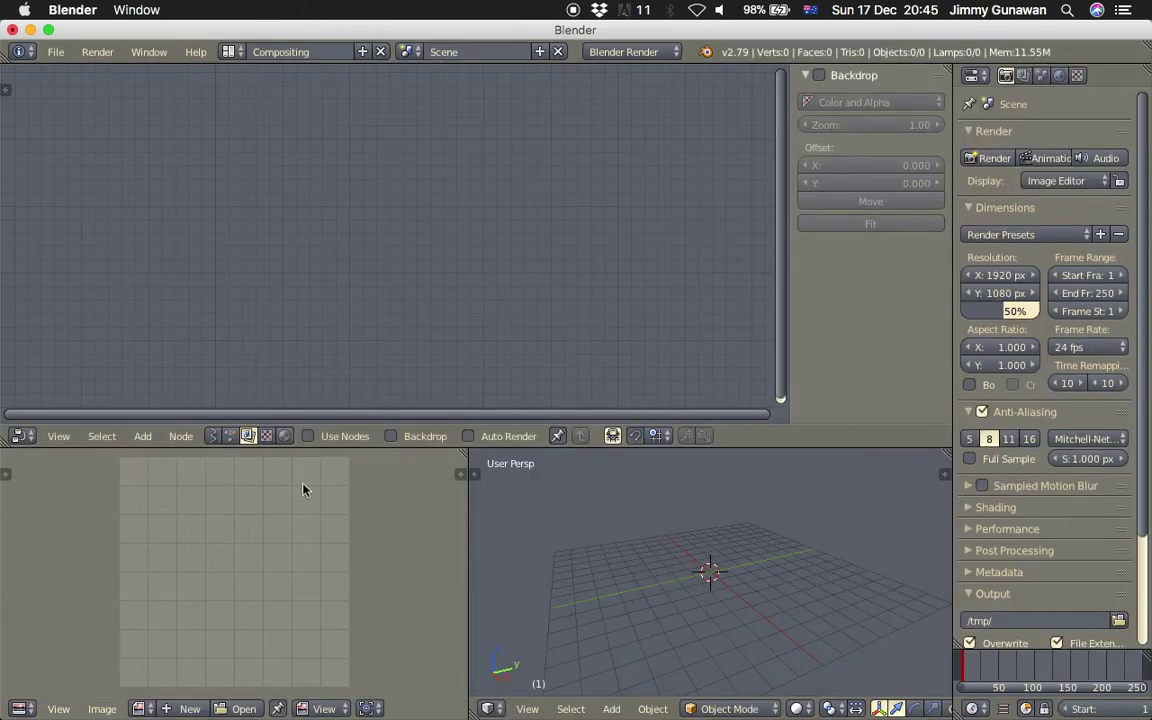
click(212, 436)
Turn the UV/Image Editor area into a Text Editor with a new text block and make the Blender window full screen
click(18, 708)
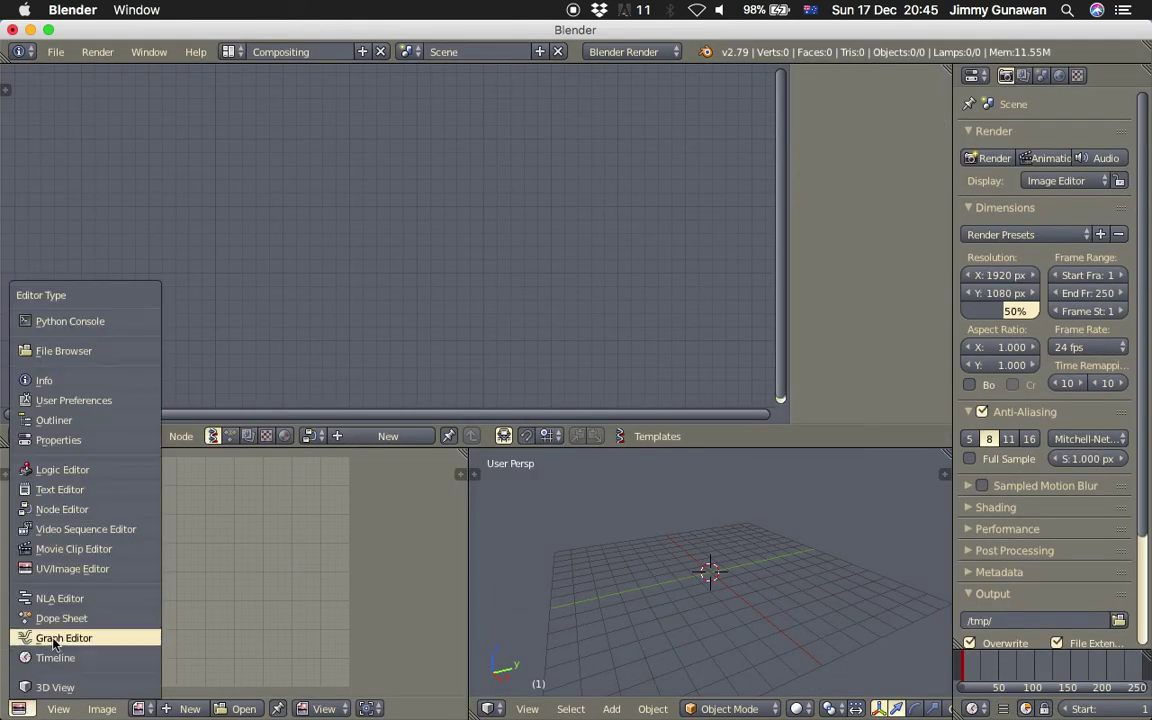
click(70, 489)
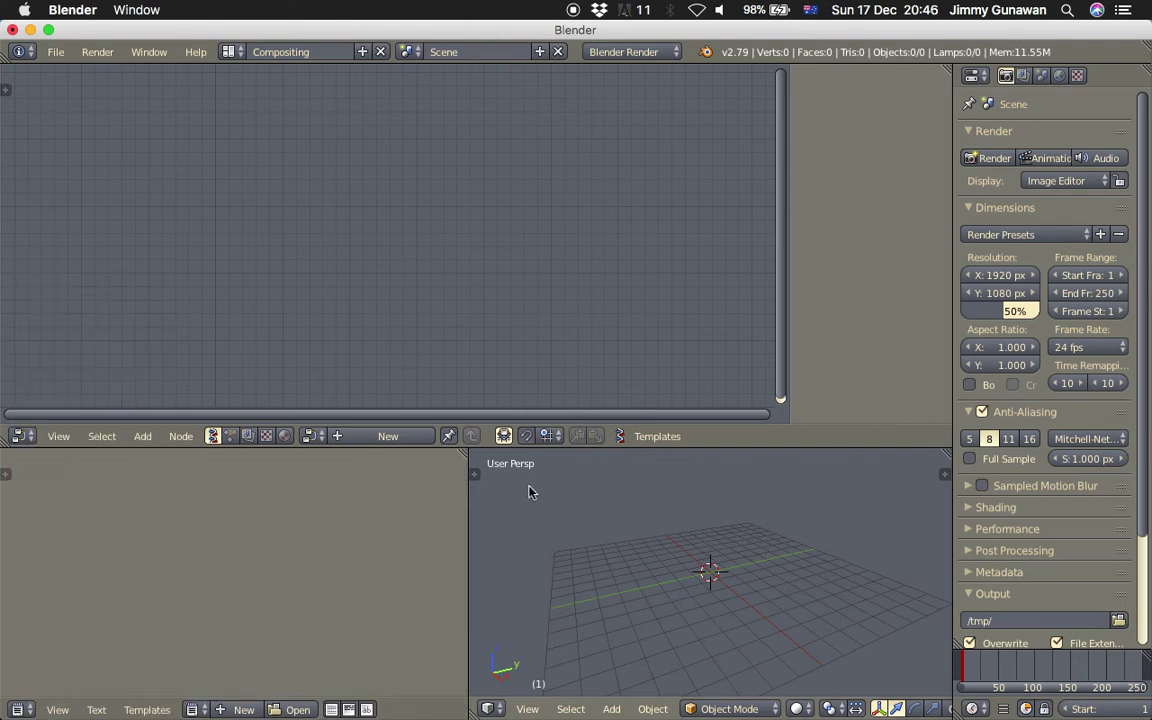
click(245, 709)
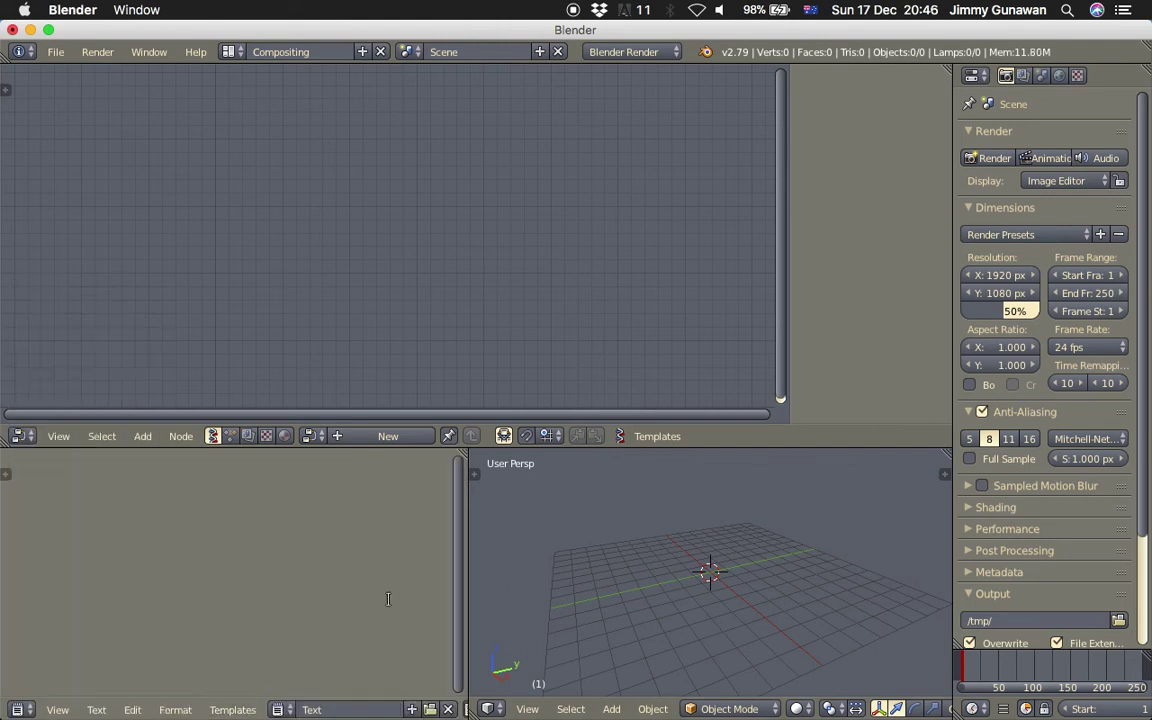
click(48, 31)
Open a Finder window from the desktop and browse to the mazes-master folder in Downloads
key(ctrl+Left)
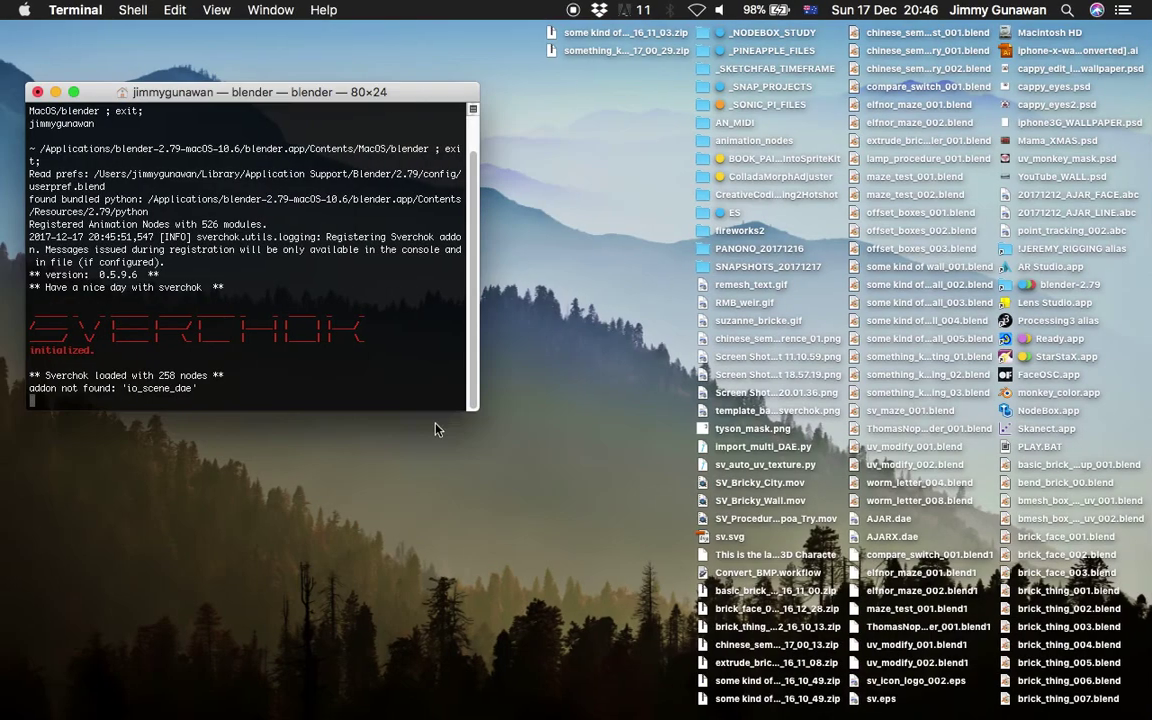
click(715, 450)
click(727, 235)
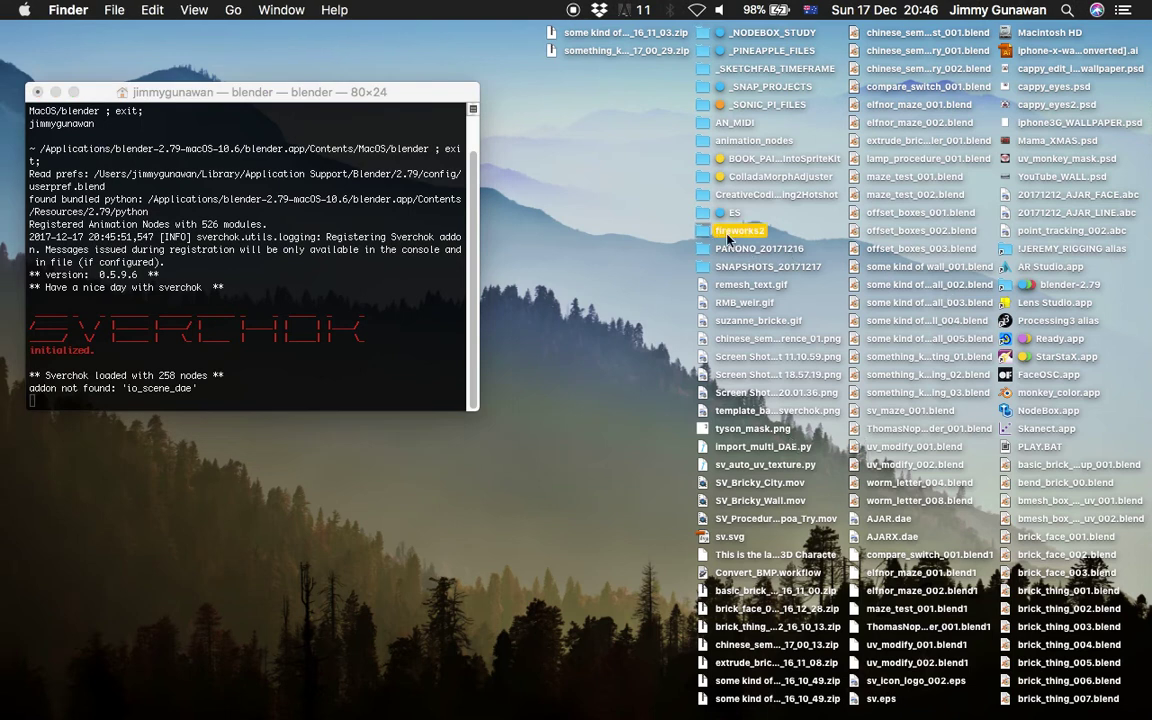
double_click(729, 236)
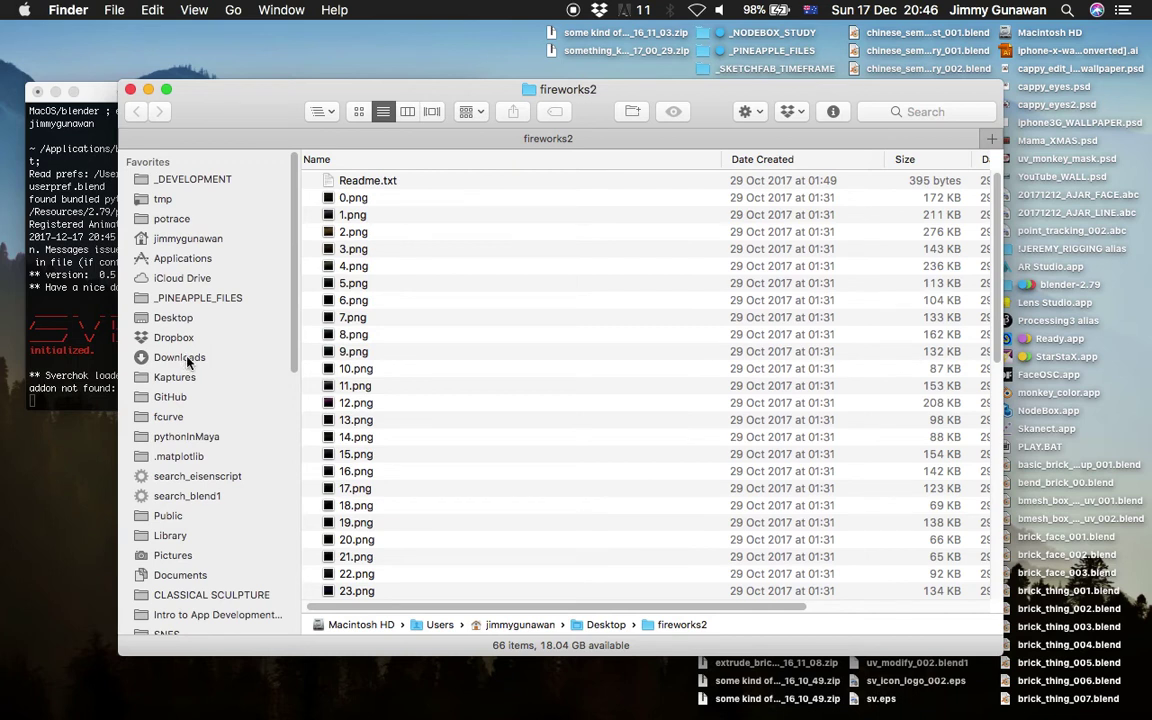
key(super+w)
drag(413, 93, 450, 96)
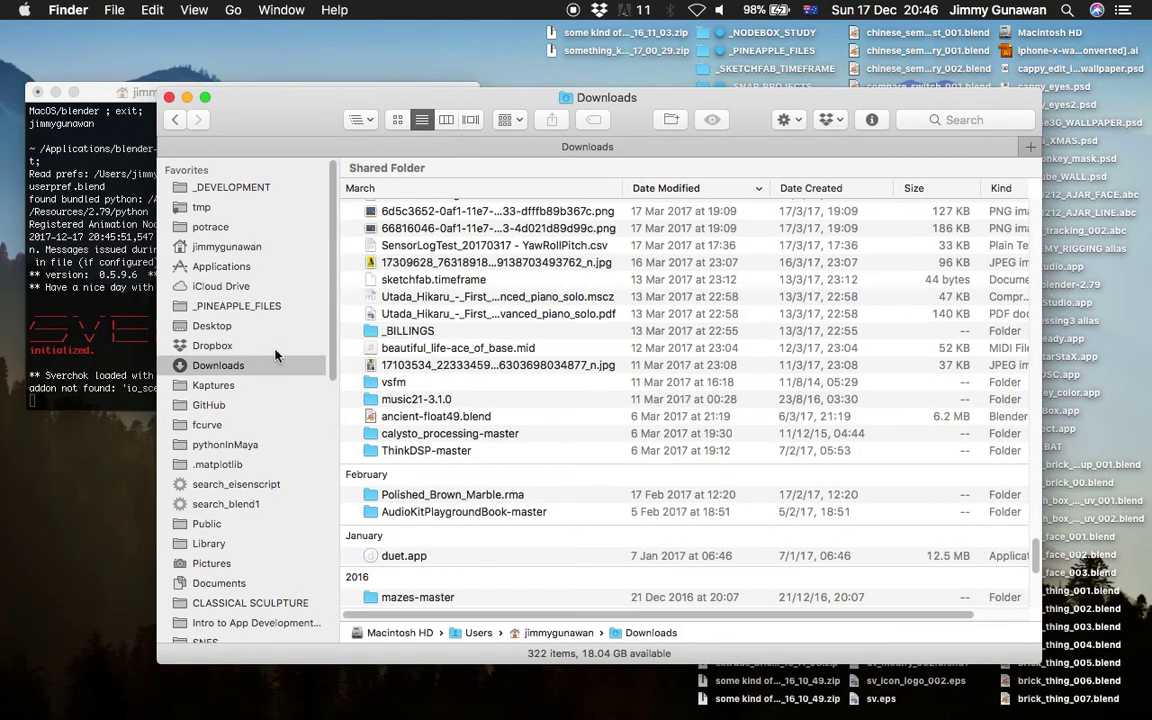
click(448, 597)
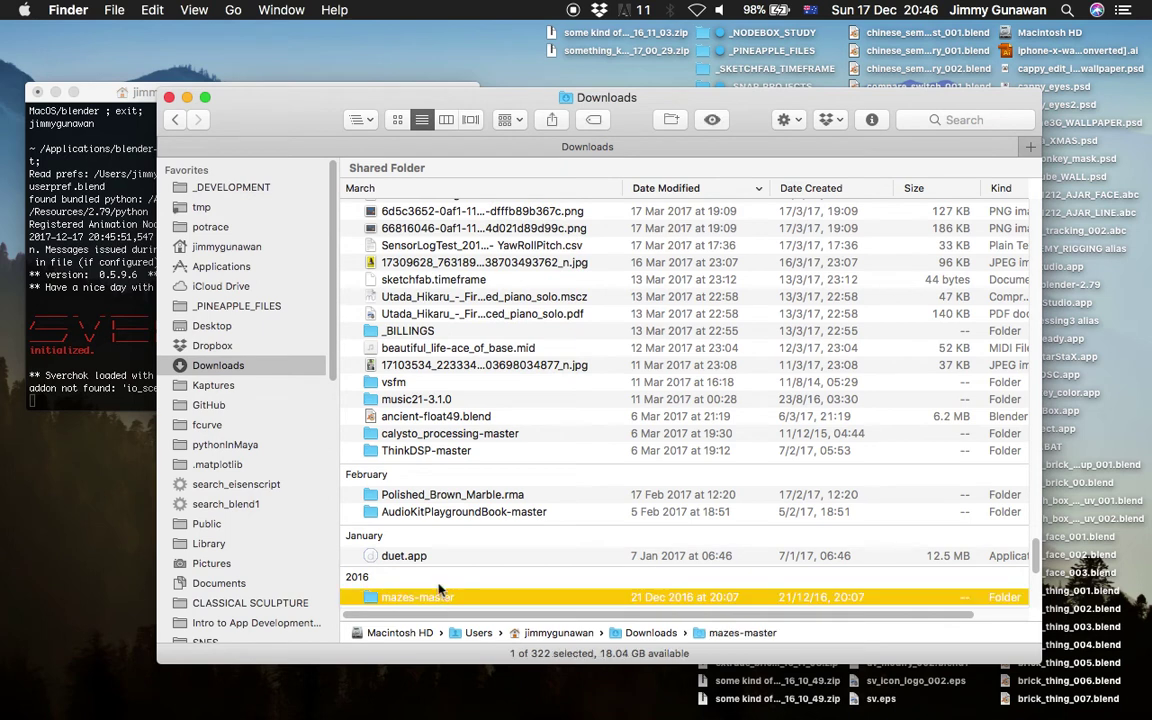
double_click(447, 596)
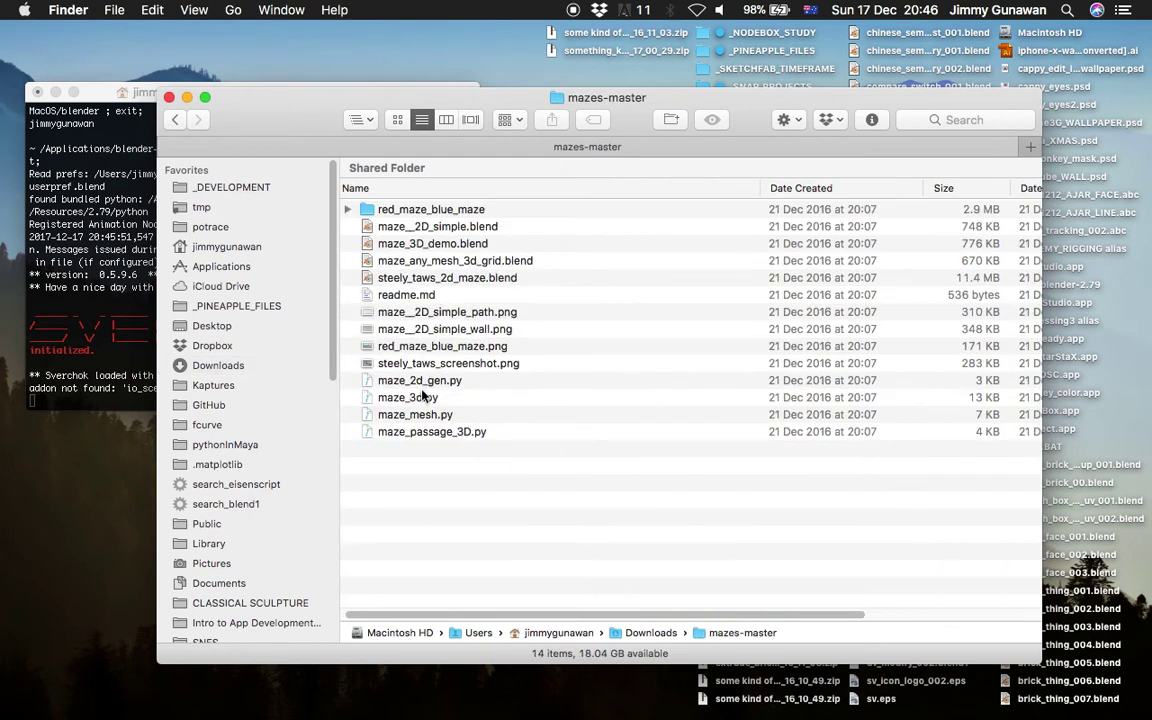
Switch back to Blender, bring maze_mesh.py into the Text Editor and create a new Sverchok node tree
key(ctrl+Right)
drag(475, 435, 330, 515)
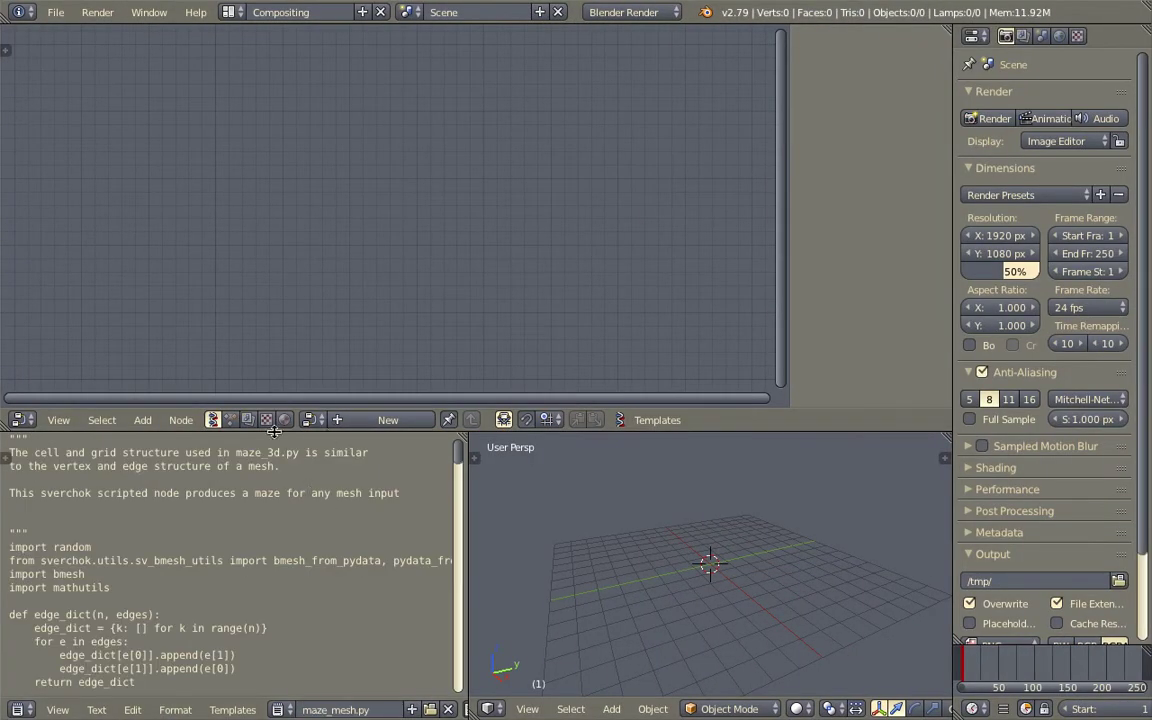
click(350, 420)
Add a Scripted Node to the node tree and load the maze_mesh.py text into it
key(shift+a)
click(346, 156)
text(sc)
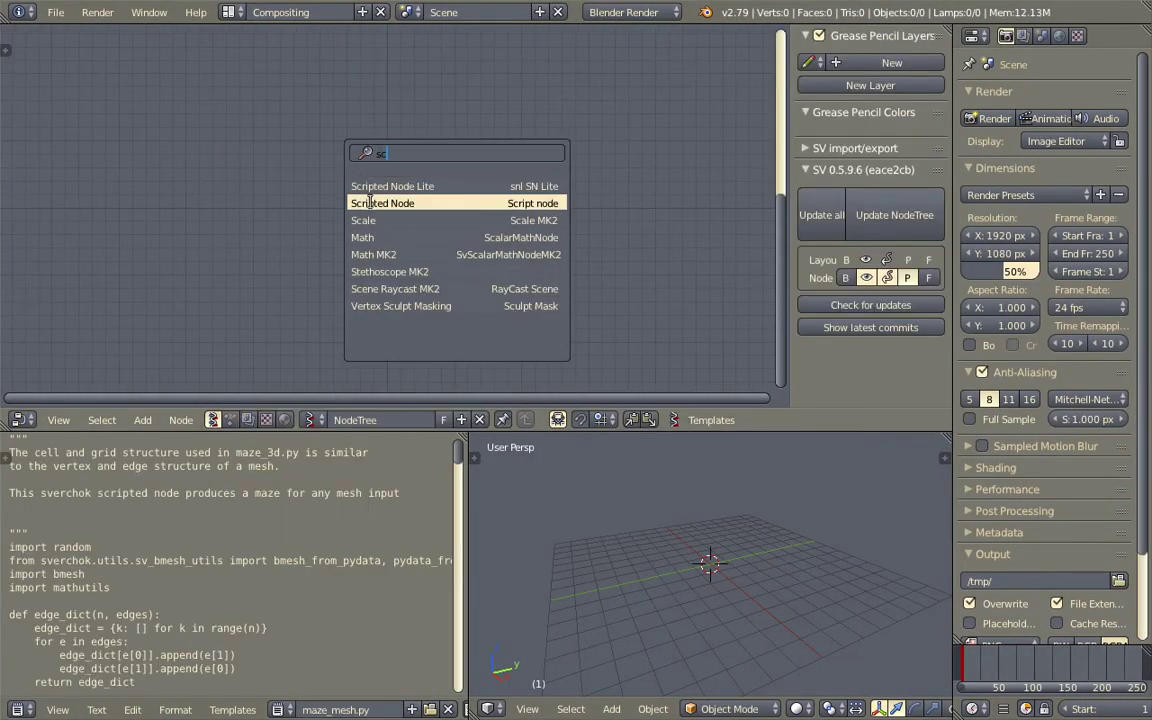
click(383, 203)
click(390, 198)
click(400, 203)
click(404, 225)
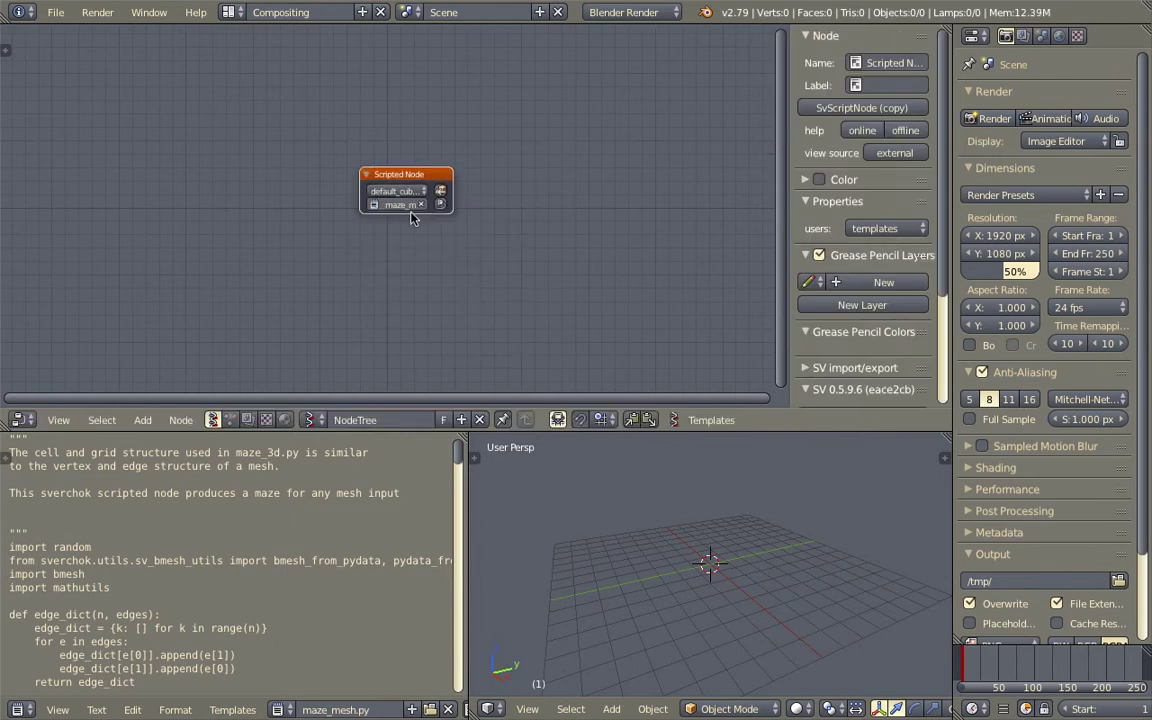
click(440, 203)
drag(440, 172, 445, 122)
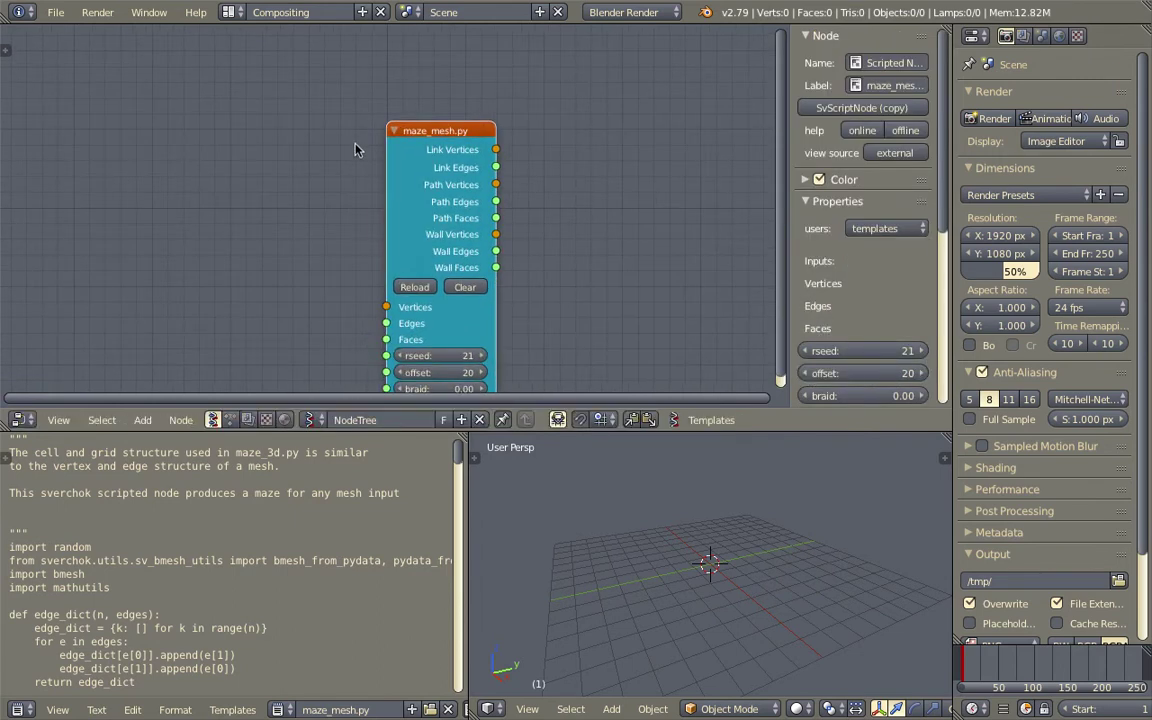
Save the Blender file as sv_maze_001.blend on the Desktop, overwriting the existing file
key(ctrl+s)
click(345, 81)
text(sv)
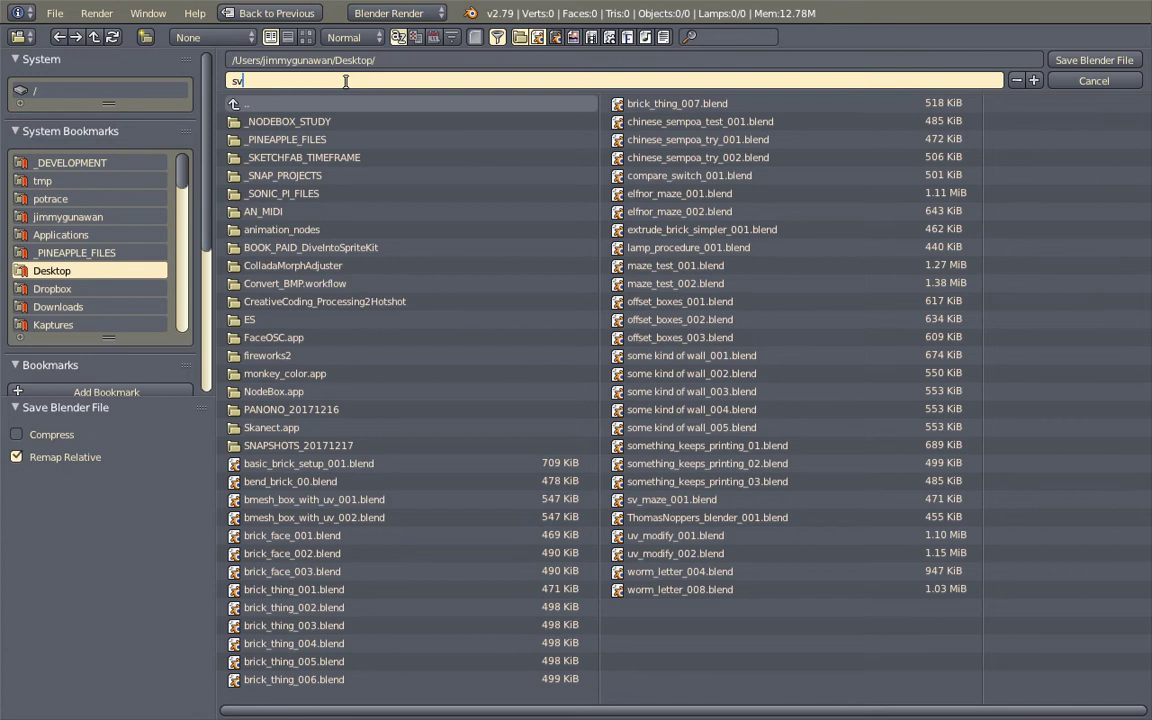
key(XF86AudioMute)
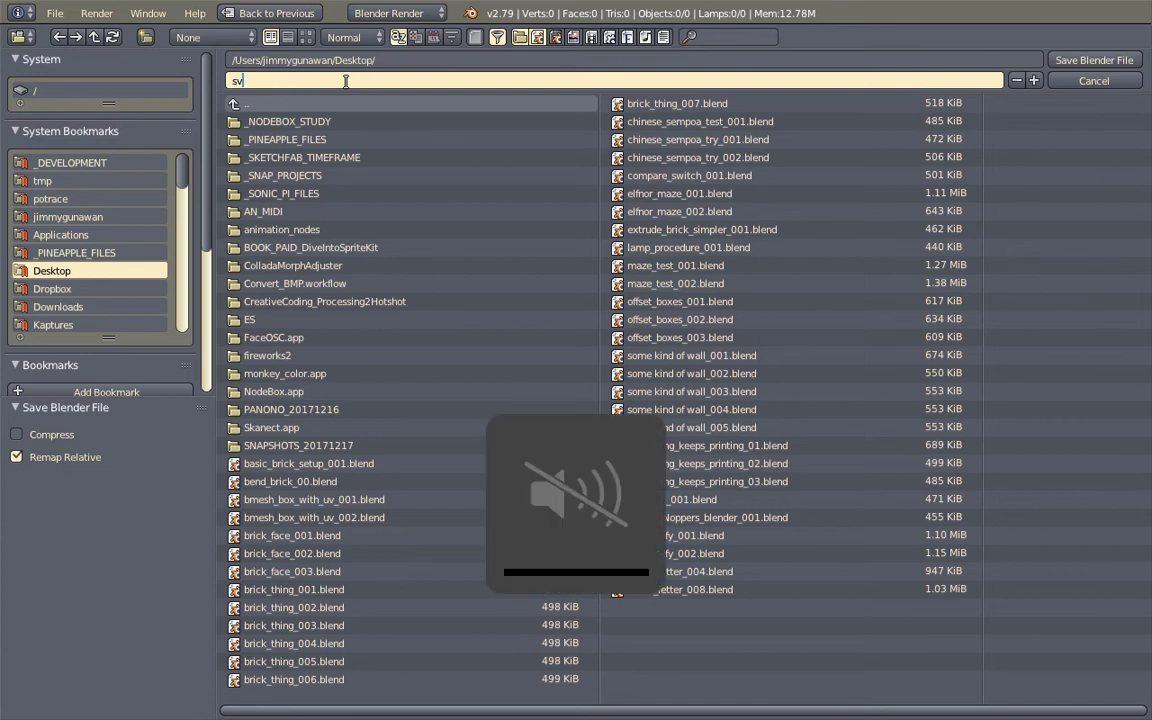
text(_maze)
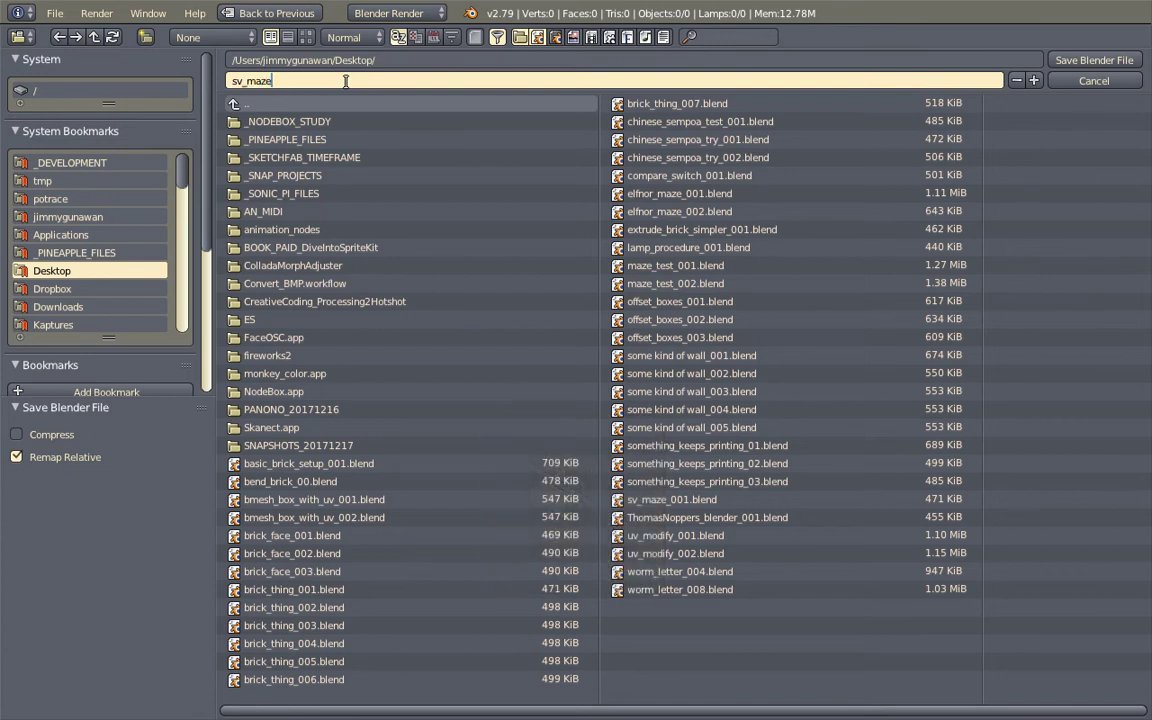
text(_001)
key(Return)
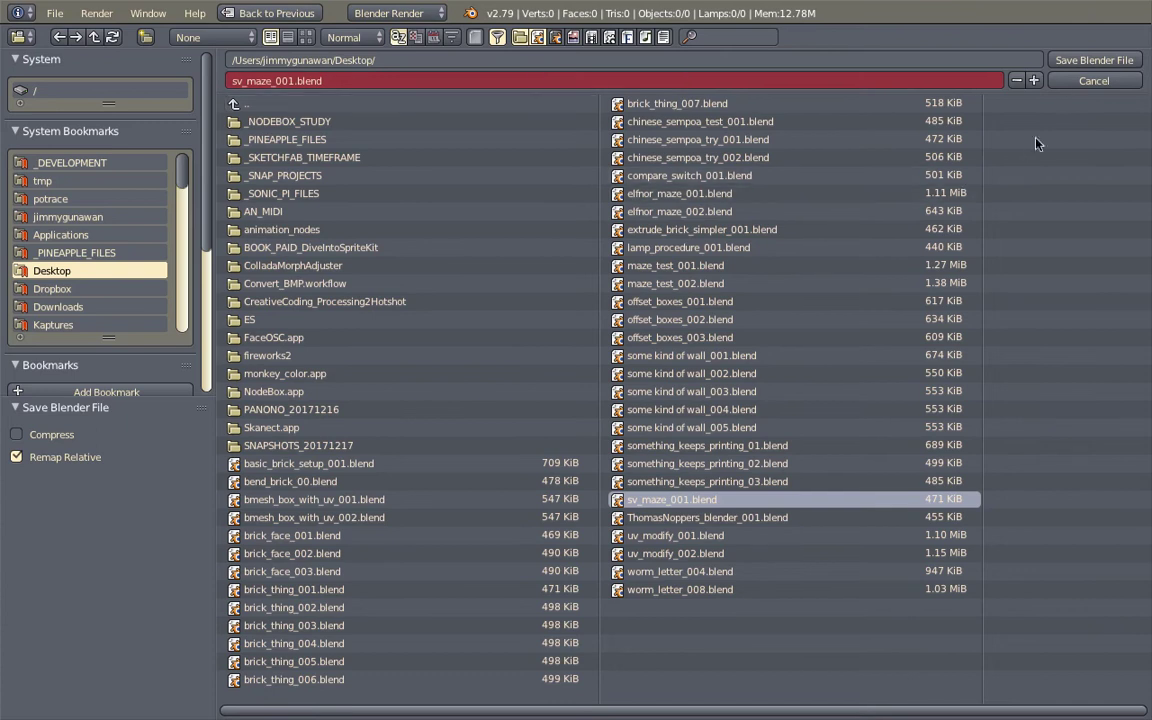
click(1080, 61)
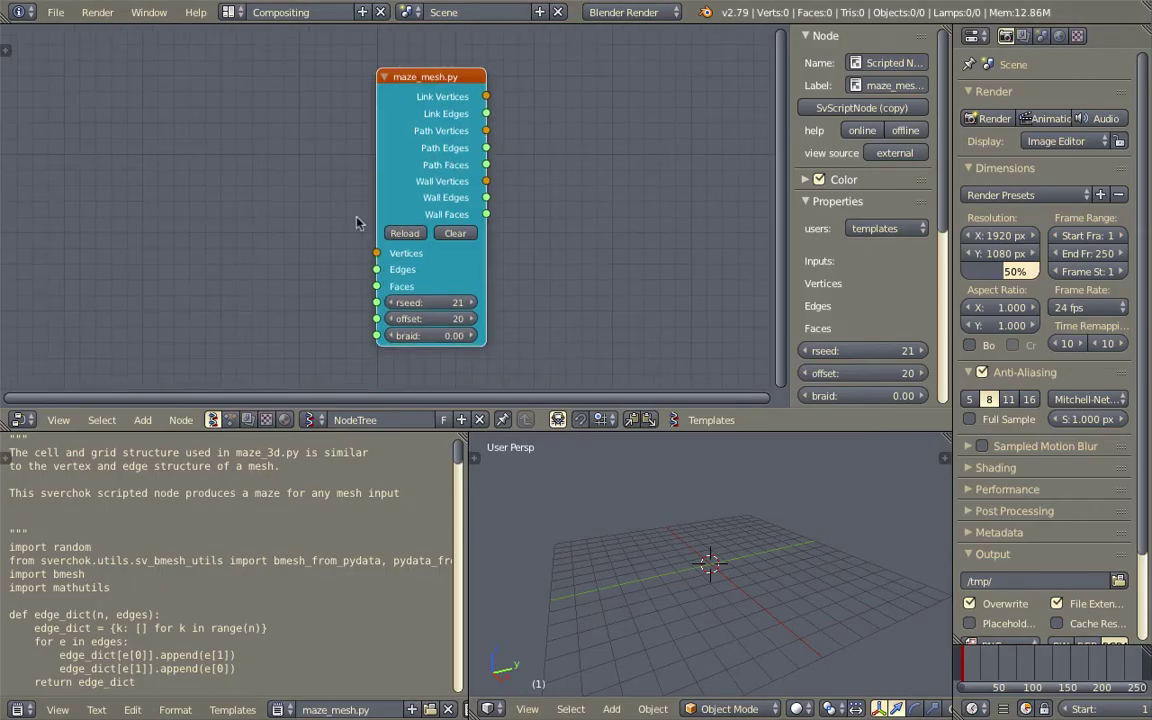
Hide the node editor's properties region and place a Plane MK2 node beside the maze_mesh.py node
key(n)
key(shift+a)
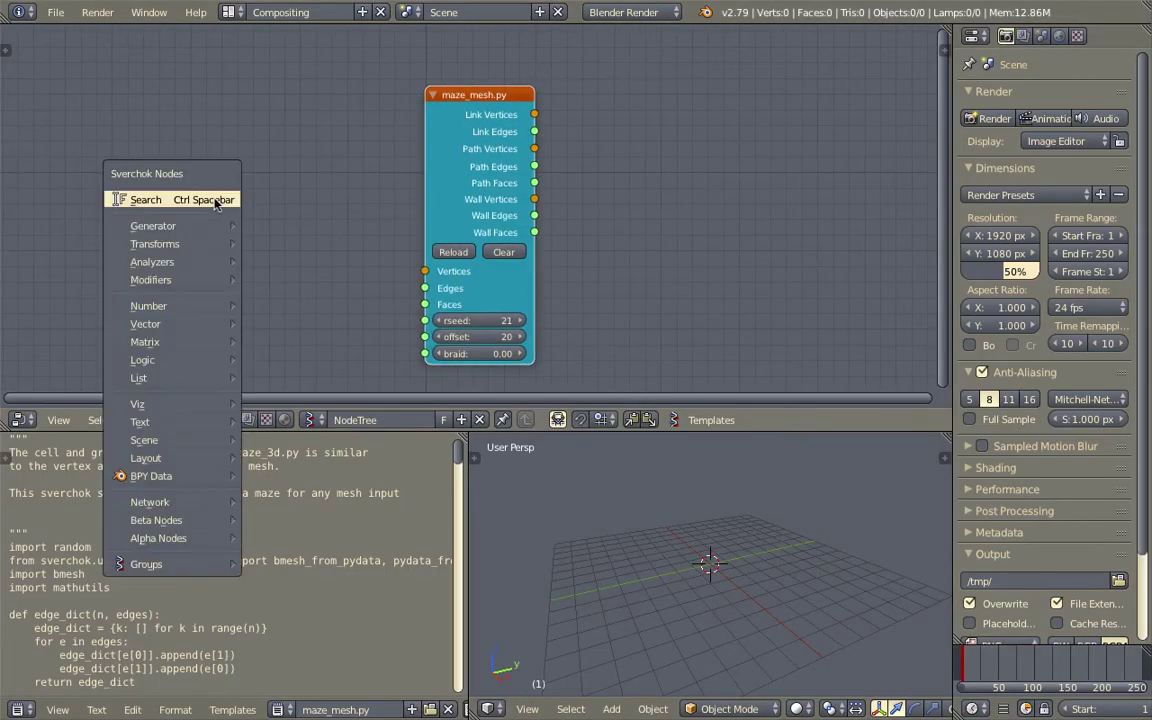
click(213, 198)
text(plane)
key(Return)
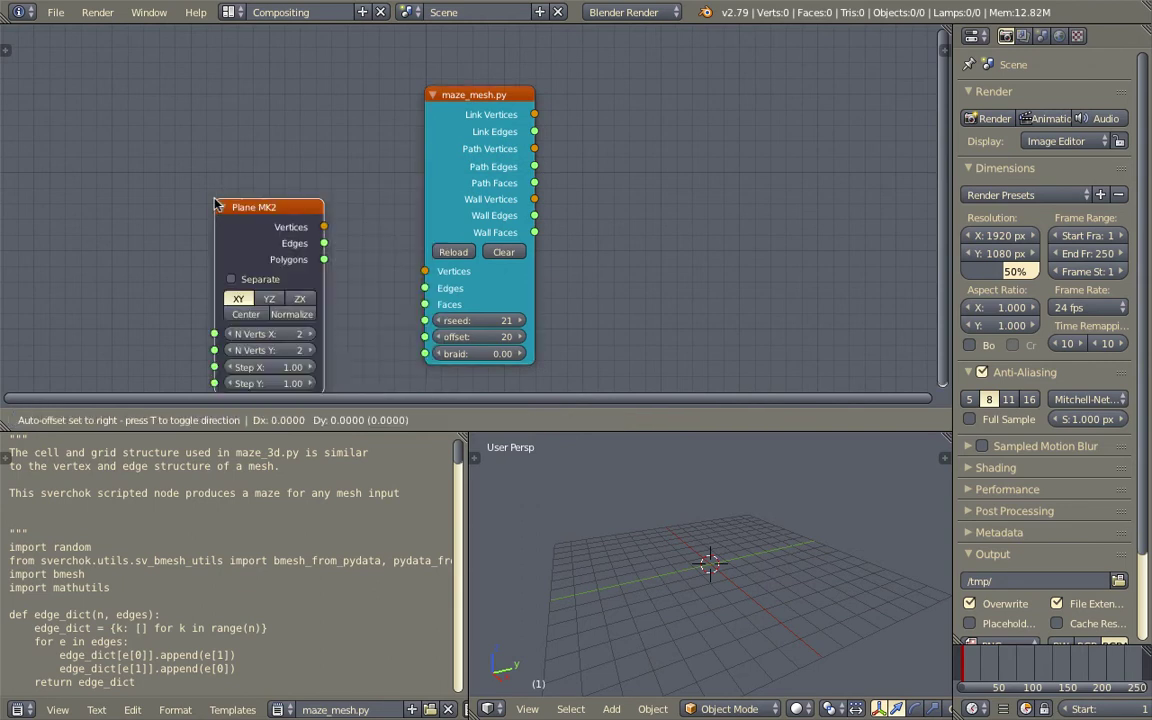
click(135, 138)
Connect the plane's Vertices, Edges and Polygons outputs to the maze node's Vertices, Edges and Faces inputs
drag(243, 155, 425, 271)
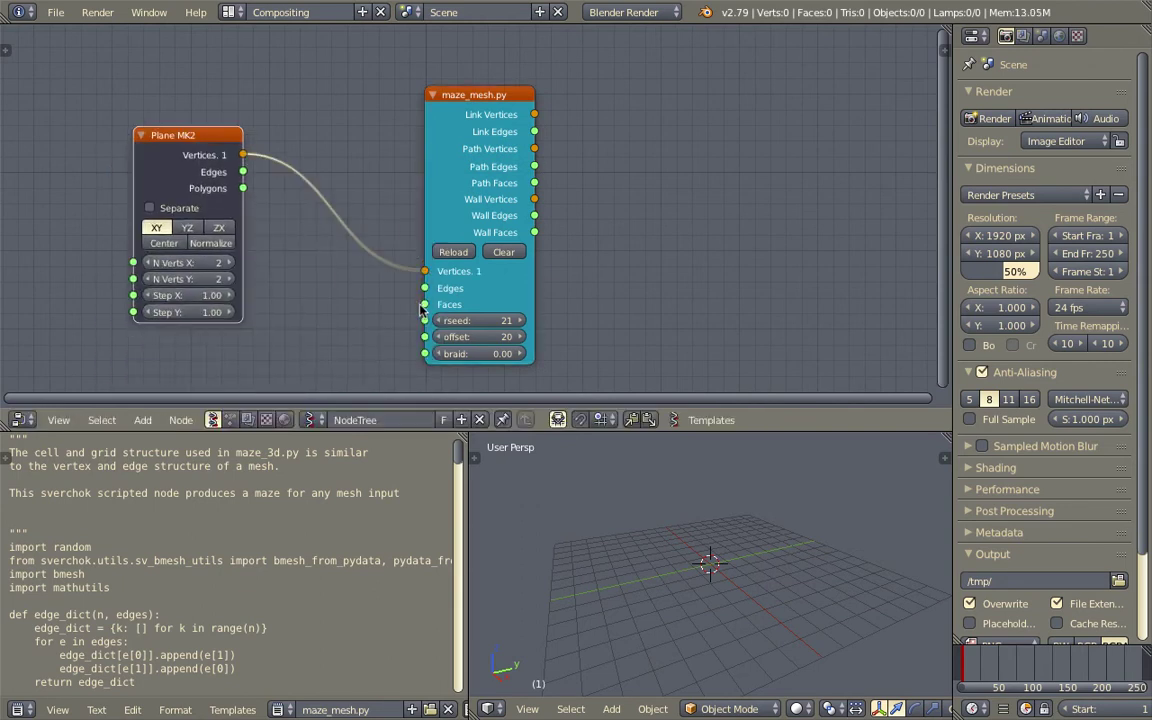
drag(243, 188, 425, 304)
drag(203, 143, 270, 166)
scroll(279, 181, up, 2)
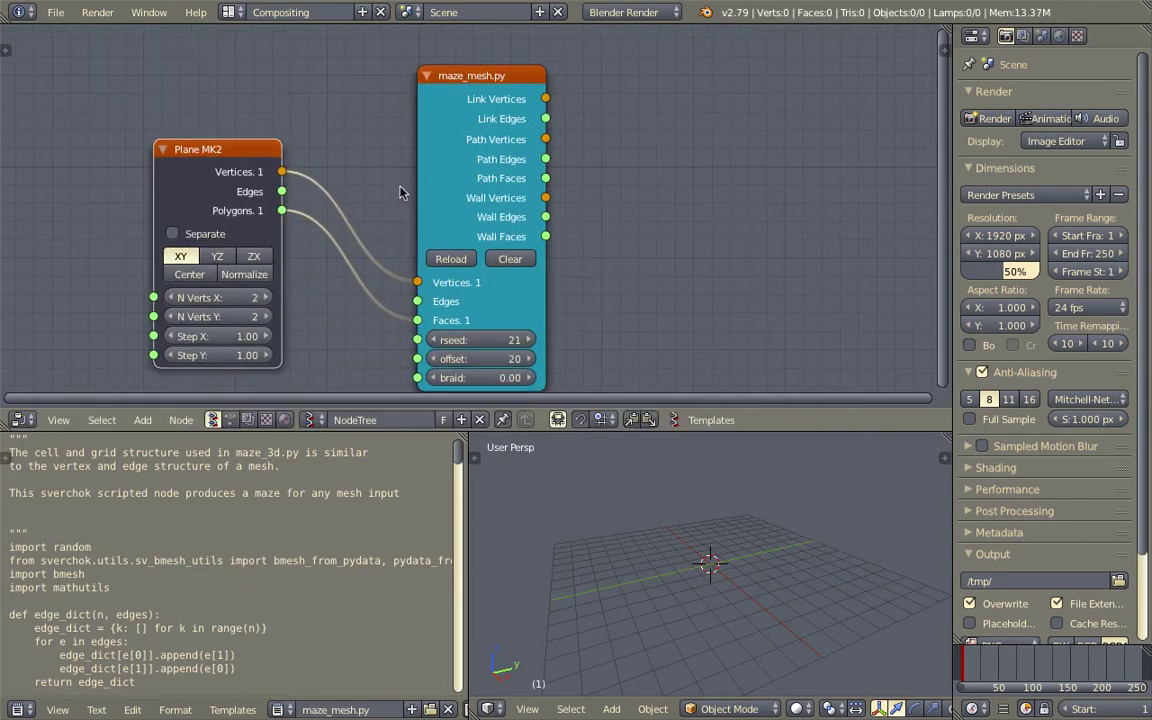
drag(432, 176, 410, 143)
drag(283, 192, 383, 249)
drag(427, 188, 417, 187)
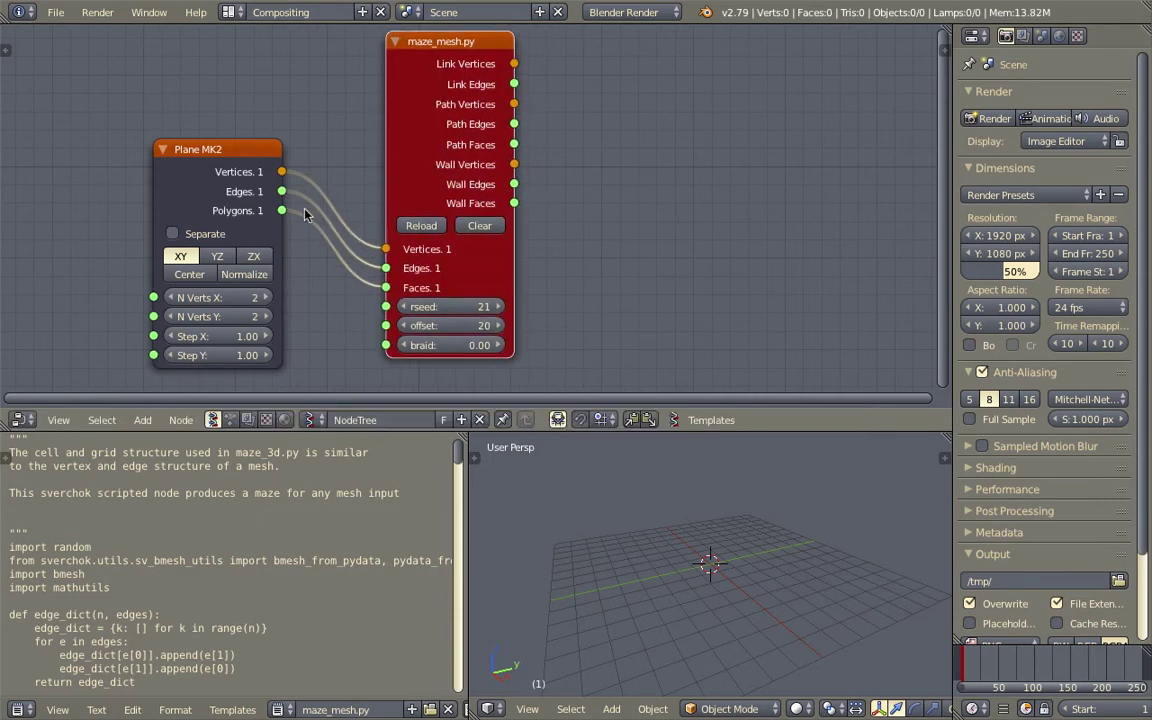
Set the plane node's N Verts X and N Verts Y to 12
drag(240, 297, 252, 317)
text(6)
key(Return)
text(12)
key(Return)
middle_drag(696, 152, 663, 154)
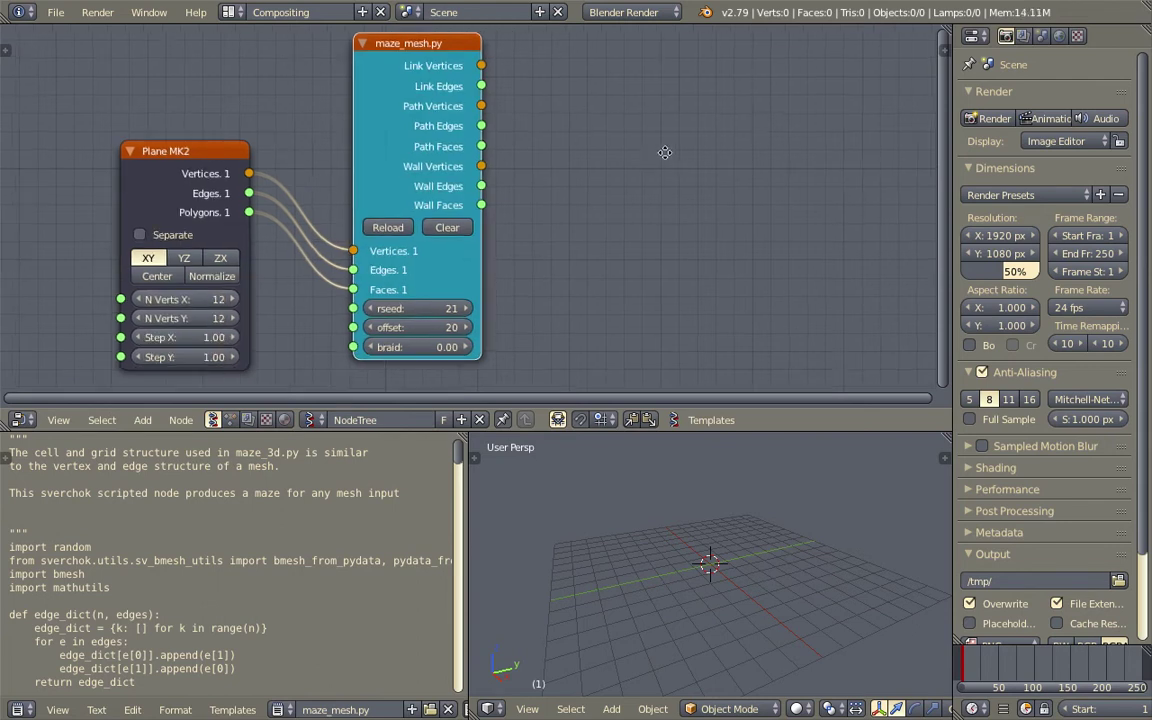
Add a Viewer Draw node and place it beyond the maze node's outputs
key(shift+a)
click(636, 137)
text(view)
key(Return)
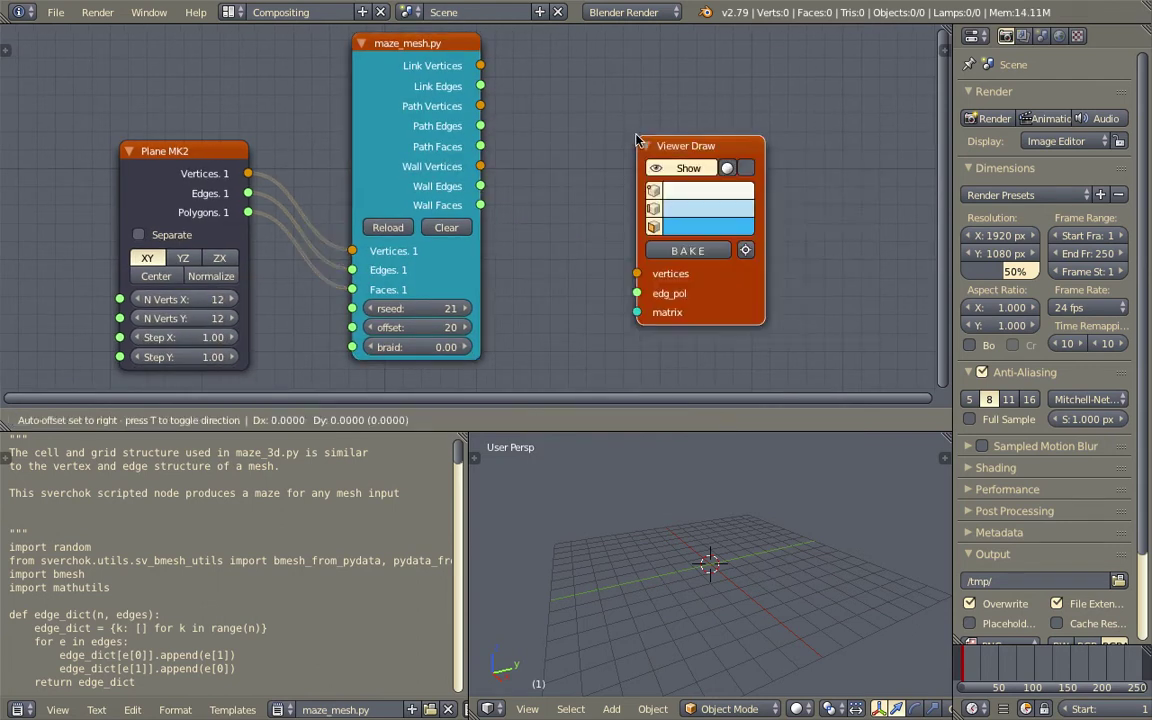
click(568, 95)
Connect Link Vertices and Link Edges to the viewer's vertices and edg_pol inputs, and save the file over itself
mouse_move(480, 65)
mouse_down()
mouse_move(680, 240)
mouse_move(480, 87)
mouse_up()
scroll(707, 560, up, 3)
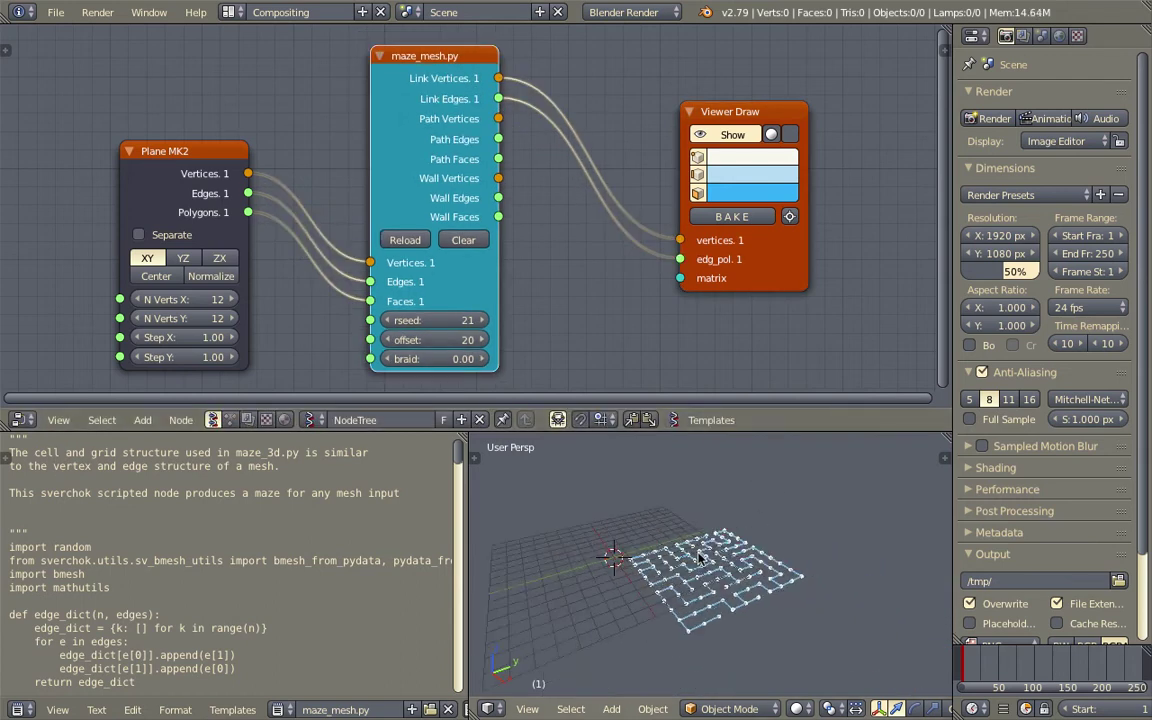
middle_drag(745, 598, 680, 552)
key(ctrl+s)
click(698, 584)
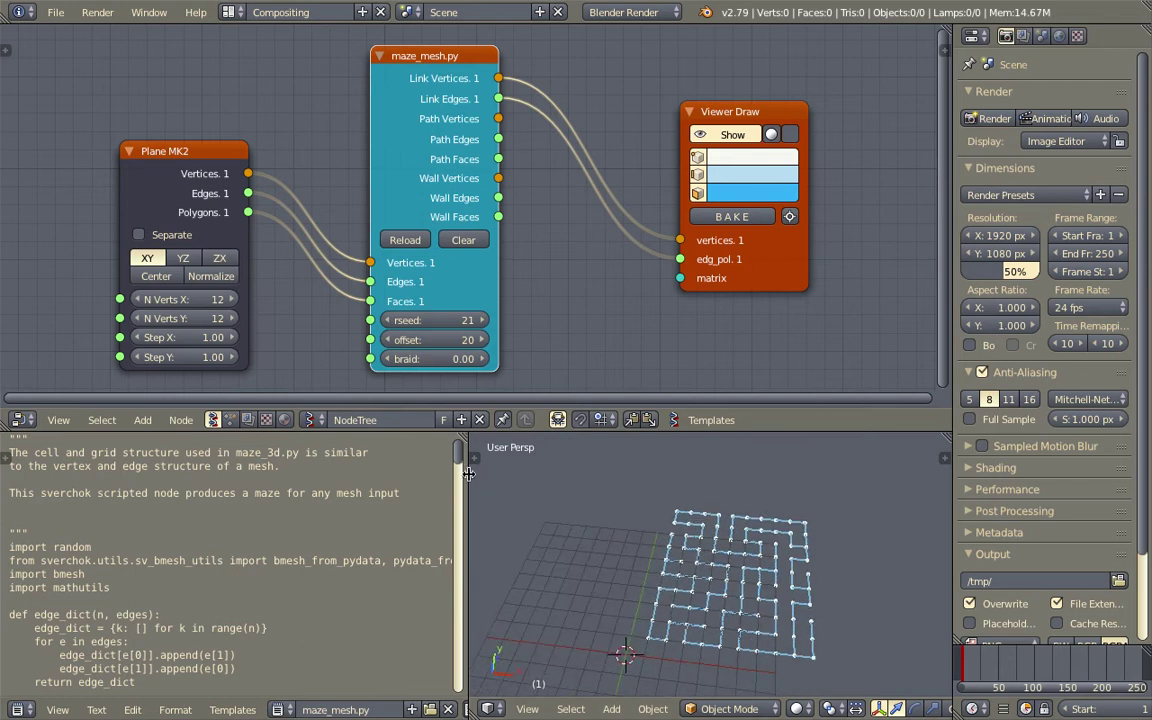
Widen the 3D view, bake the plane maze to a mesh object and move it along the X axis beside the preview
drag(466, 475, 362, 475)
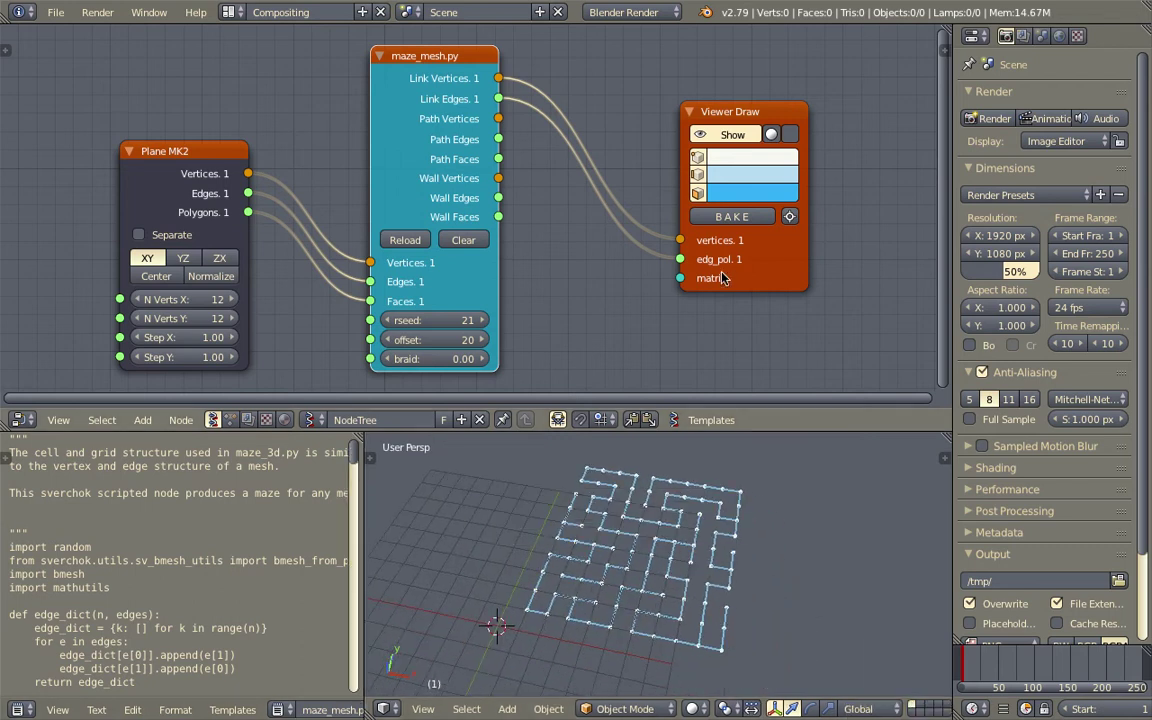
click(733, 222)
scroll(695, 580, down, 2)
shift+middle_drag(692, 588, 610, 575)
right_click(610, 575)
key(g)
key(x)
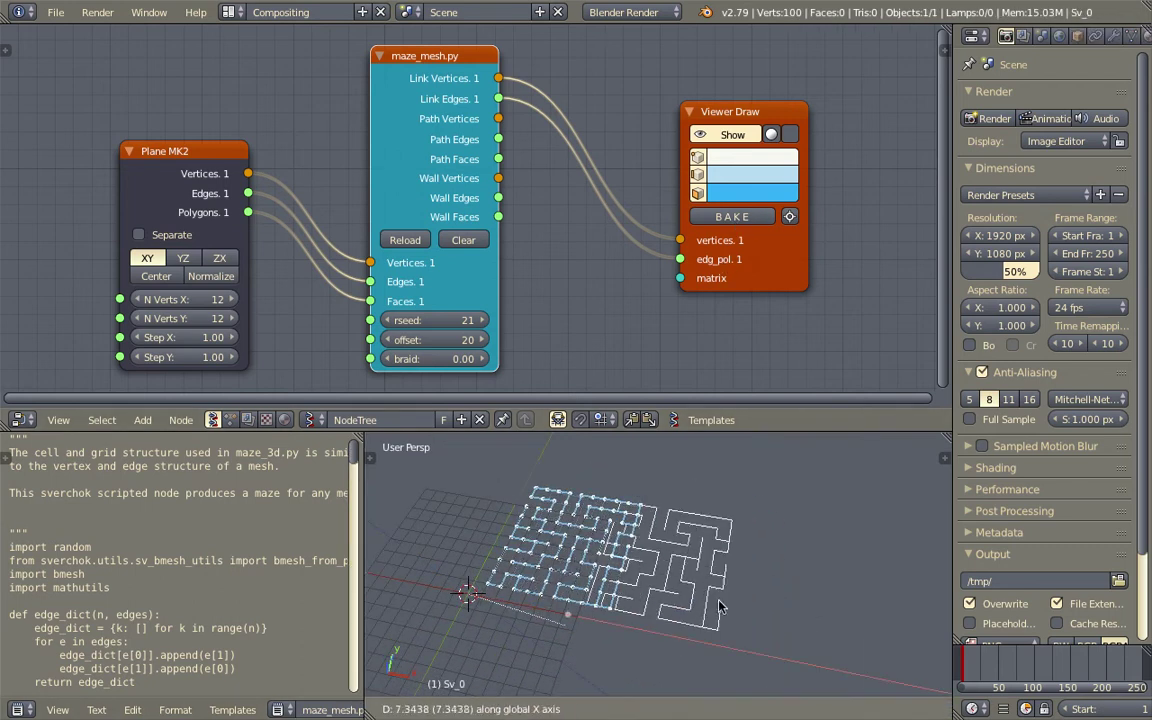
click(797, 613)
middle_drag(797, 607, 820, 618)
Add a Skin modifier to the baked plane maze
click(1113, 38)
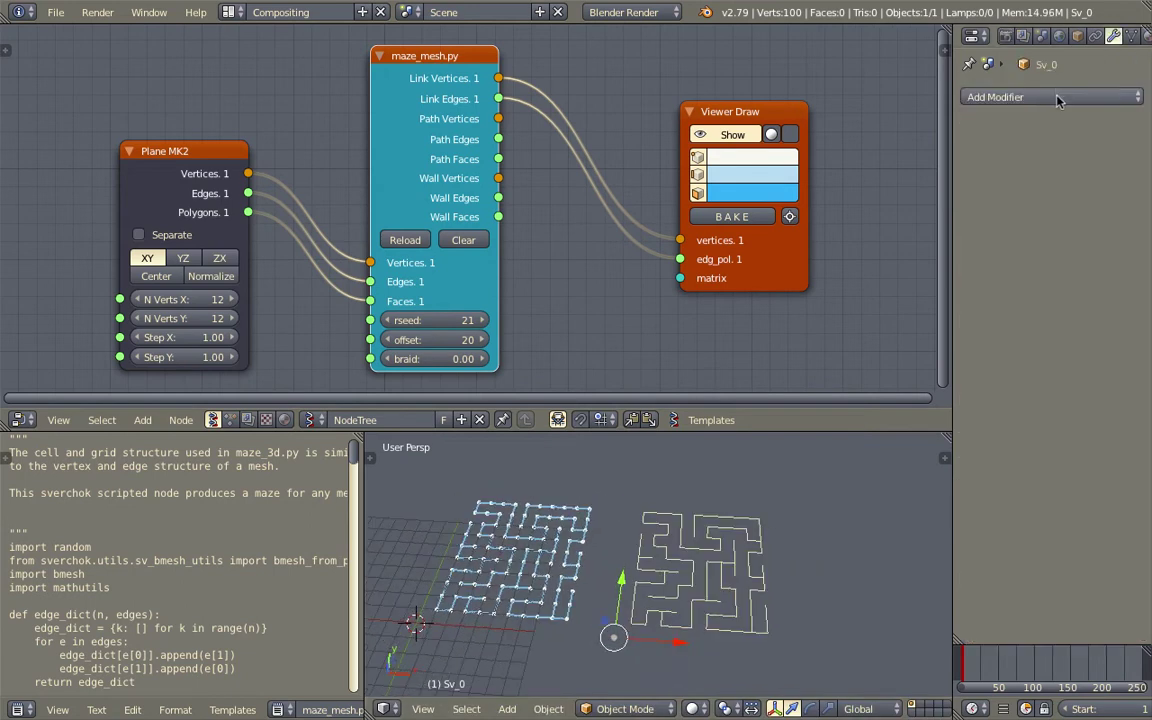
click(1056, 97)
click(785, 356)
scroll(760, 580, up, 4)
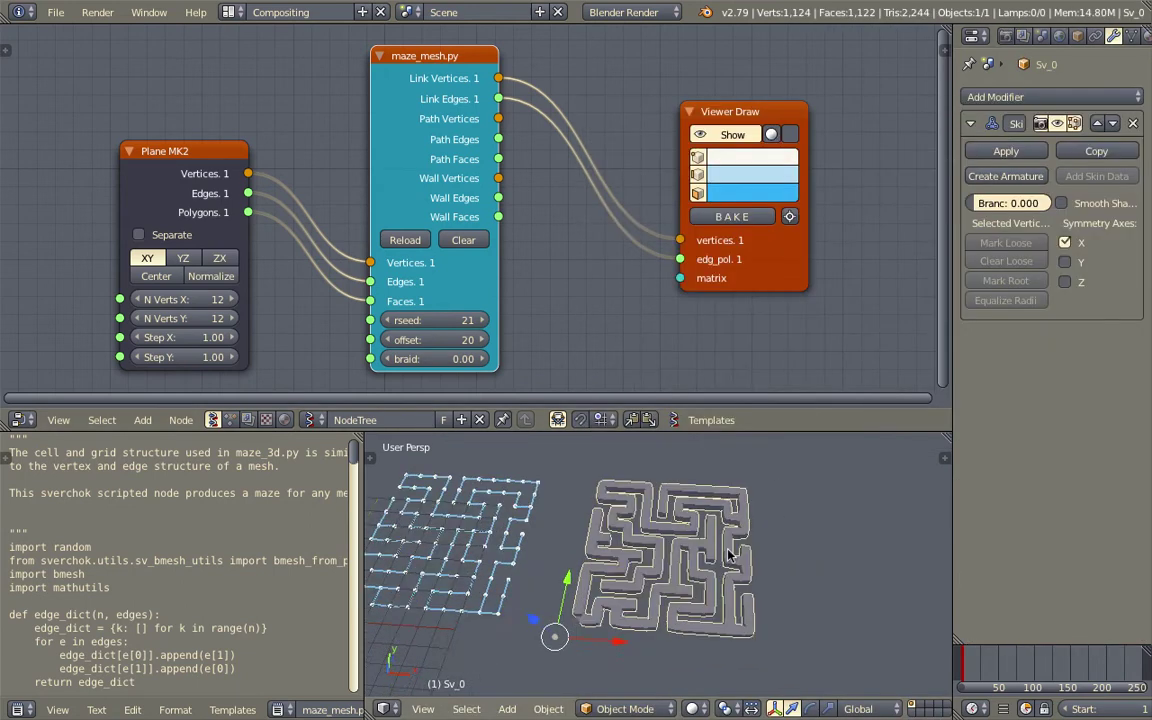
mouse_move(760, 580)
middle_down()
mouse_move(748, 640)
mouse_move(714, 596)
middle_up()
Toggle the Skin modifier's Smooth Shading option on and off
click(1103, 204)
click(1103, 205)
click(1103, 205)
click(1103, 205)
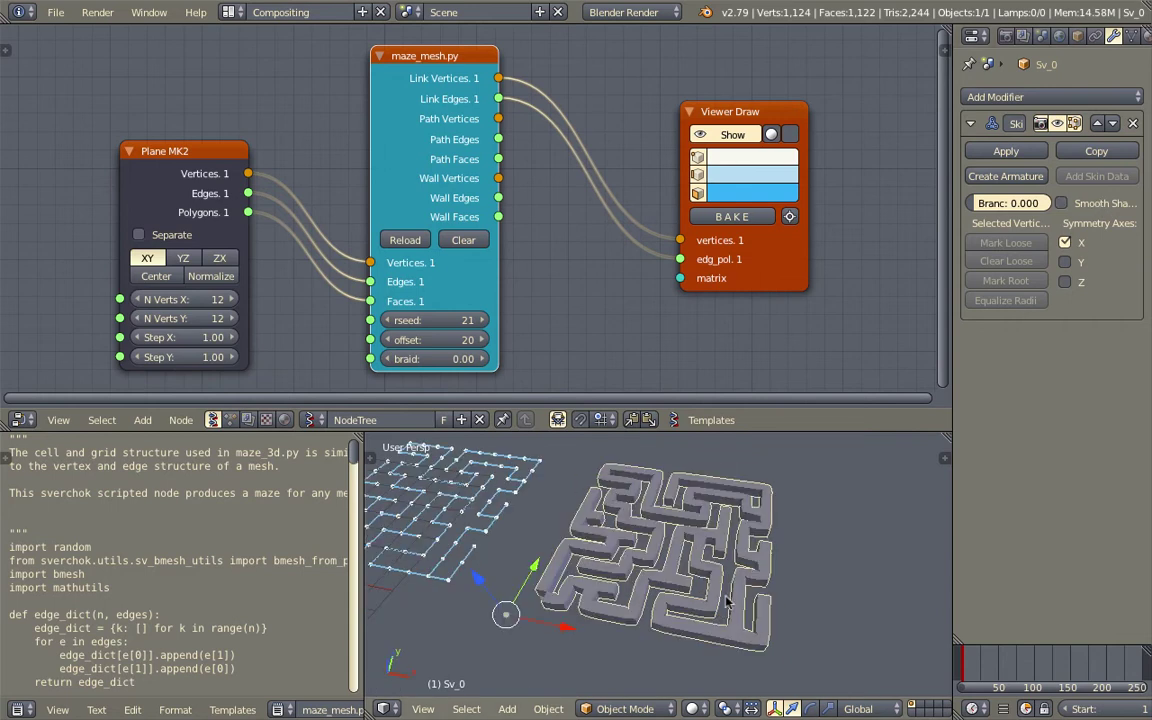
Apply the Skin modifier, then add a level 2 Subdivision Surface modifier to the baked maze
click(1003, 151)
middle_drag(690, 545, 737, 556)
key(ctrl+2)
scroll(712, 575, up, 5)
scroll(712, 575, down, 5)
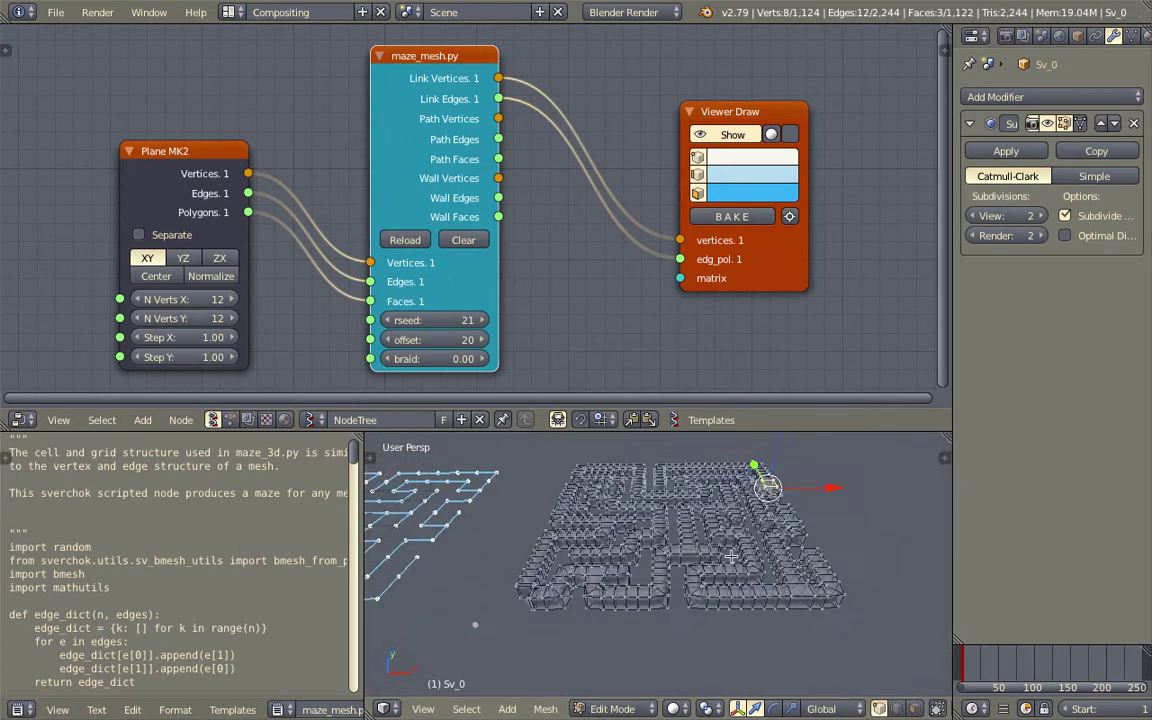
key(a)
key(a)
key(Tab)
middle_drag(727, 565, 754, 563)
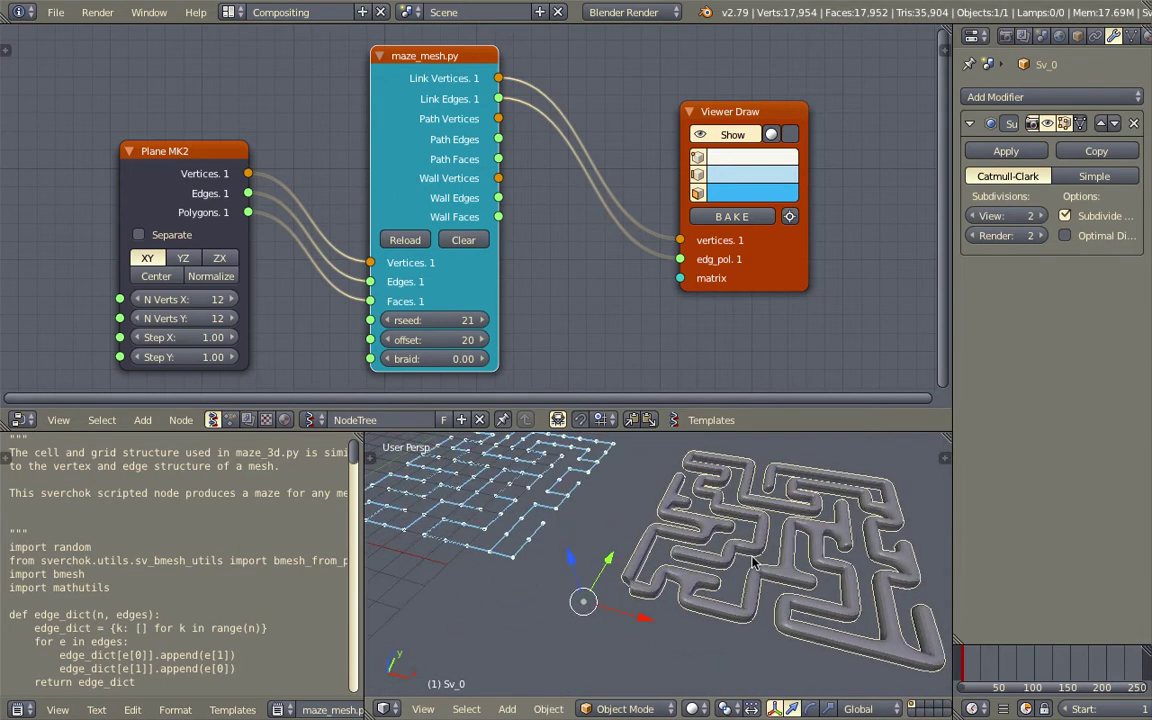
Delete the baked maze object from the scene and the Plane MK2 node from the node tree
key(x)
key(Return)
shift+middle_drag(594, 516, 700, 546)
middle_drag(307, 222, 457, 206)
drag(327, 145, 281, 124)
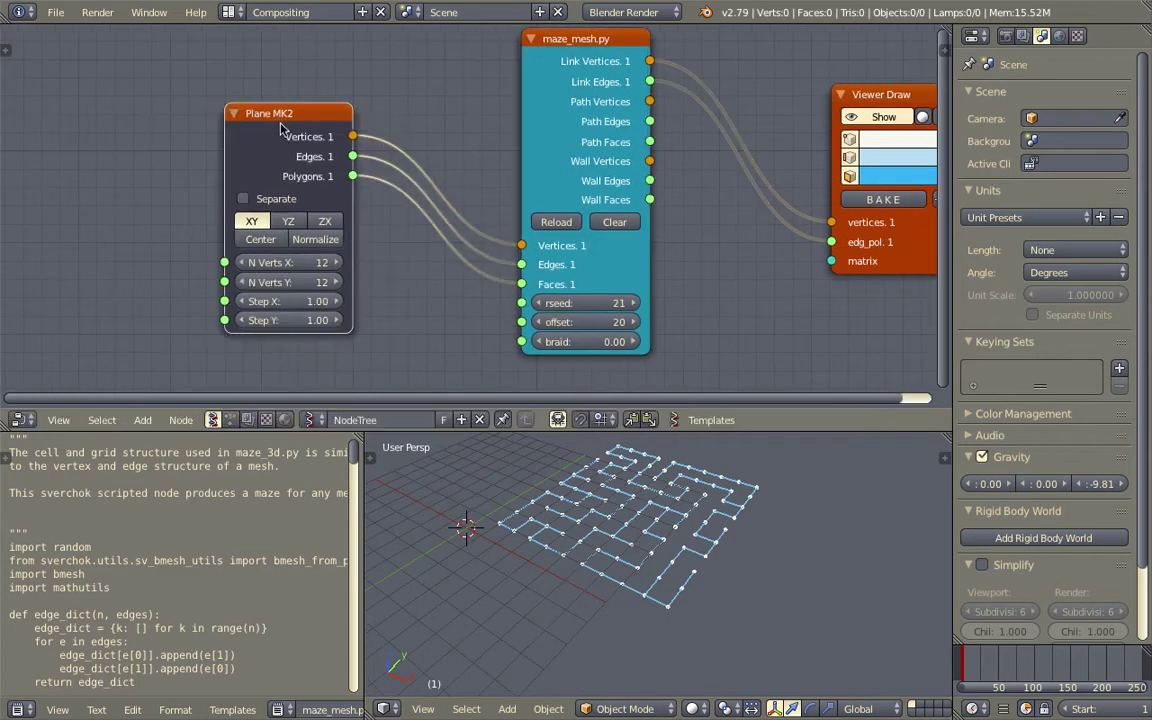
key(x)
Add a Hexa Grid node in place of the plane node
key(shift+a)
click(277, 127)
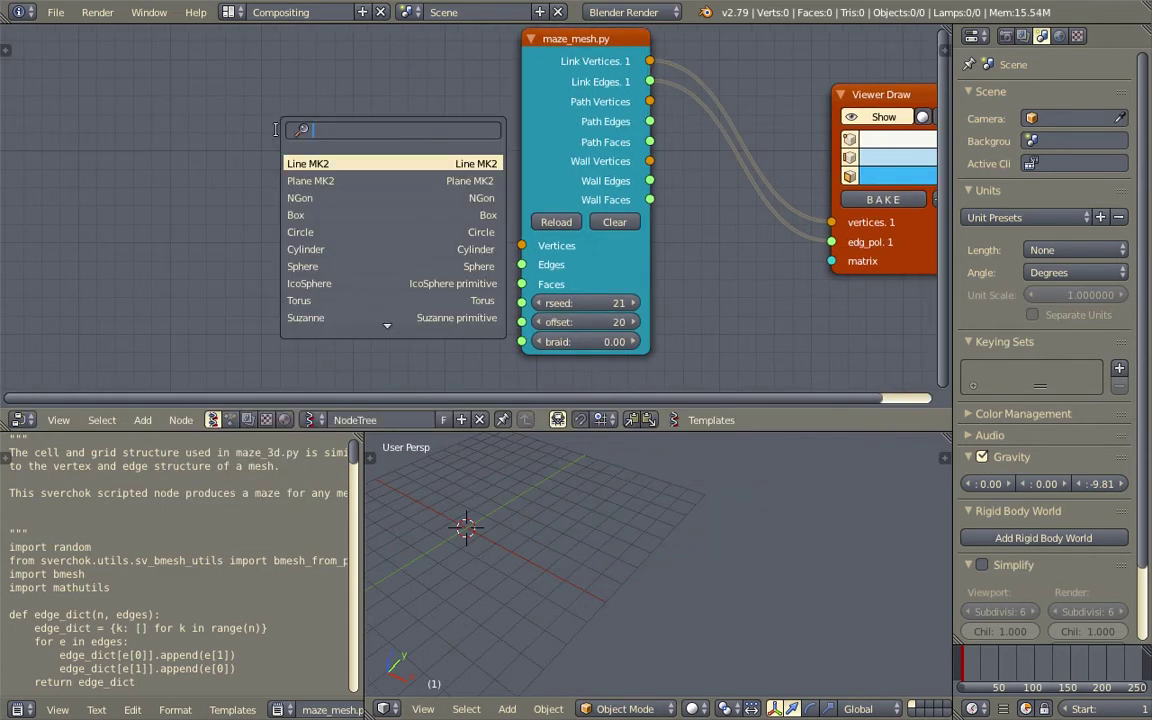
text(hexa)
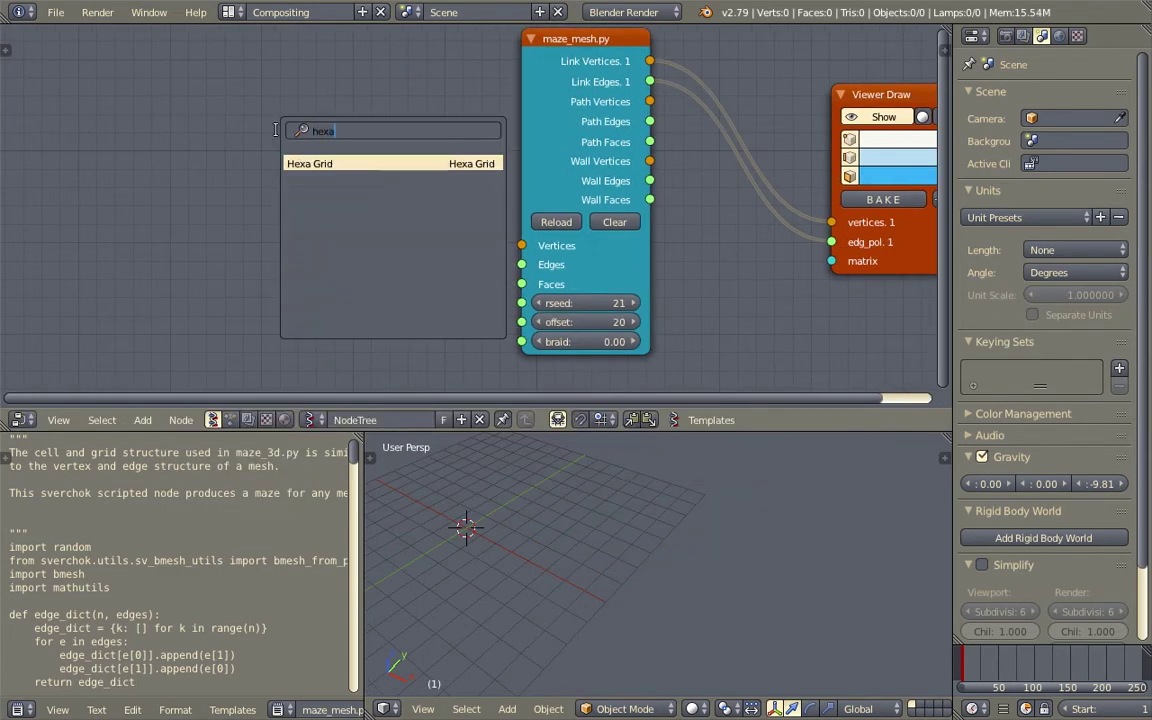
key(Return)
click(268, 134)
Try feeding the Hexa Grid's vertices, edges and polygons into the maze node, and delete the grid node
drag(413, 181, 521, 246)
drag(413, 200, 521, 284)
shift+middle_drag(680, 549, 732, 563)
drag(372, 144, 332, 121)
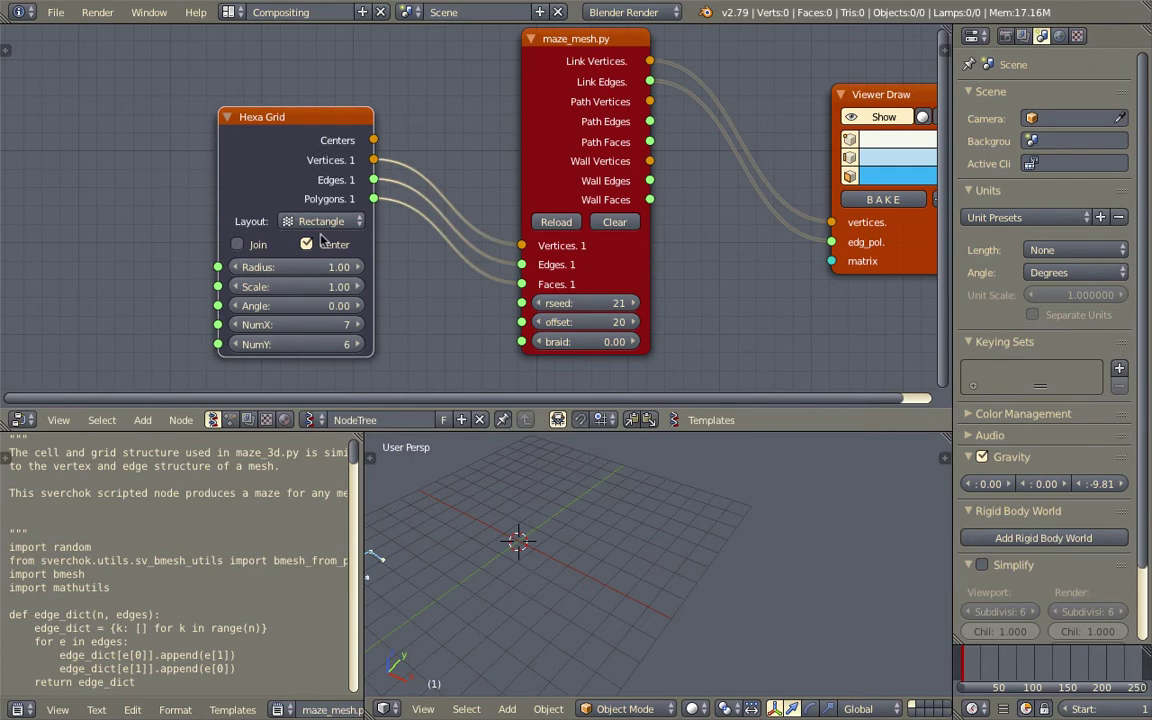
click(321, 241)
click(255, 249)
key(x)
Add a Box node and connect its Vers, Edgs and Pols outputs to the maze node's Vertices, Edges and Faces
key(alt+space)
text(bo)
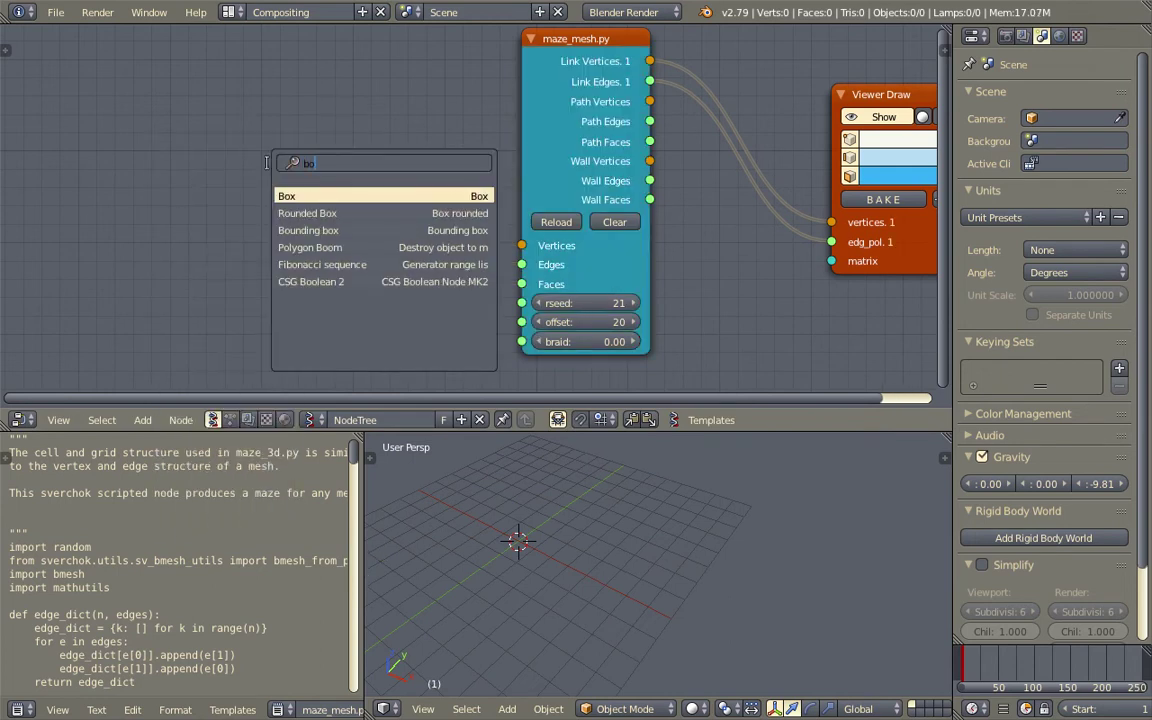
text(x)
key(Return)
click(267, 163)
drag(396, 195, 521, 264)
drag(396, 233, 522, 285)
Set the box node's Size to 5.17 and its Divx, Divy and Divz to 10
middle_drag(552, 555, 522, 543)
mouse_move(370, 281)
mouse_down()
mouse_move(370, 318)
mouse_move(350, 285)
mouse_move(350, 300)
mouse_move(358, 263)
mouse_move(371, 263)
mouse_up()
text(2)
key(Return)
click(191, 261)
drag(350, 281, 351, 282)
click(336, 280)
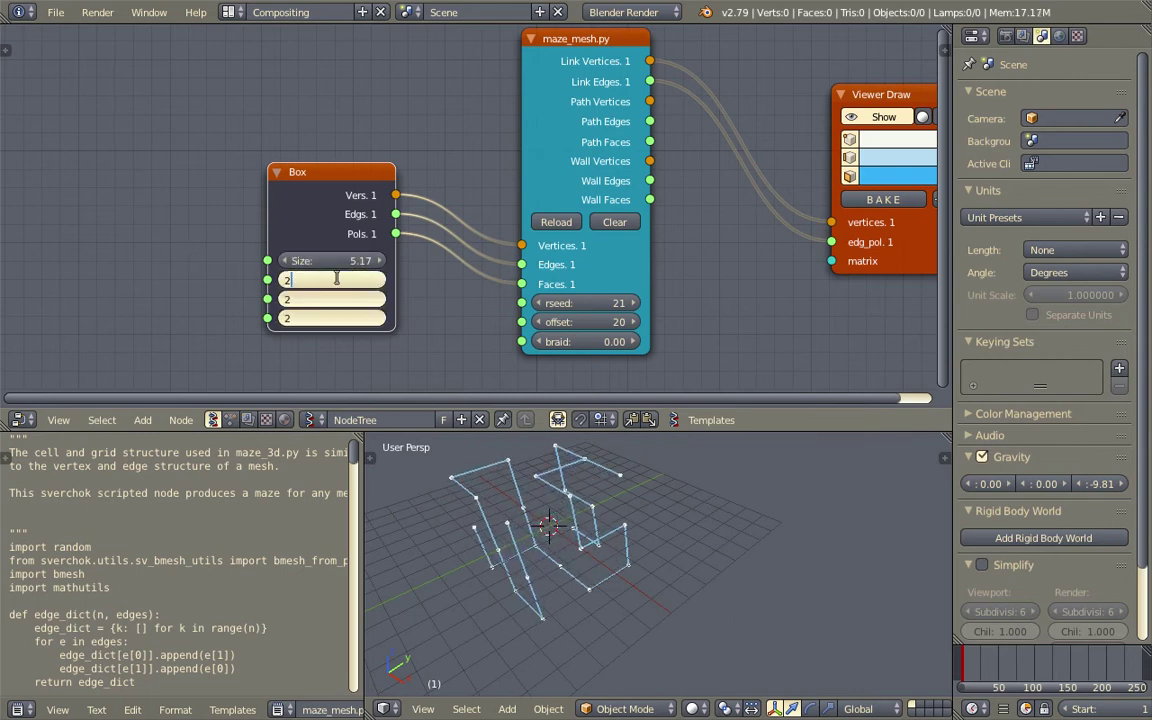
text(10)
key(Return)
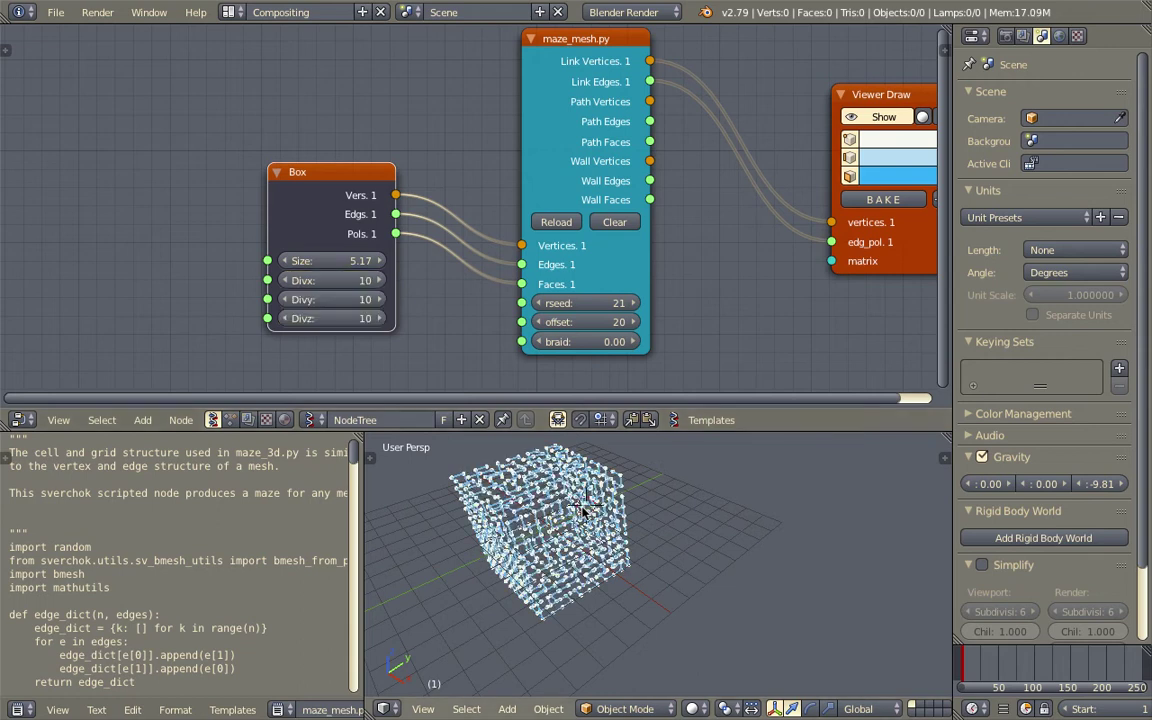
Bake the box maze to a mesh object and move it along the X axis away from the preview
middle_drag(610, 470, 600, 525)
scroll(610, 520, down, 2)
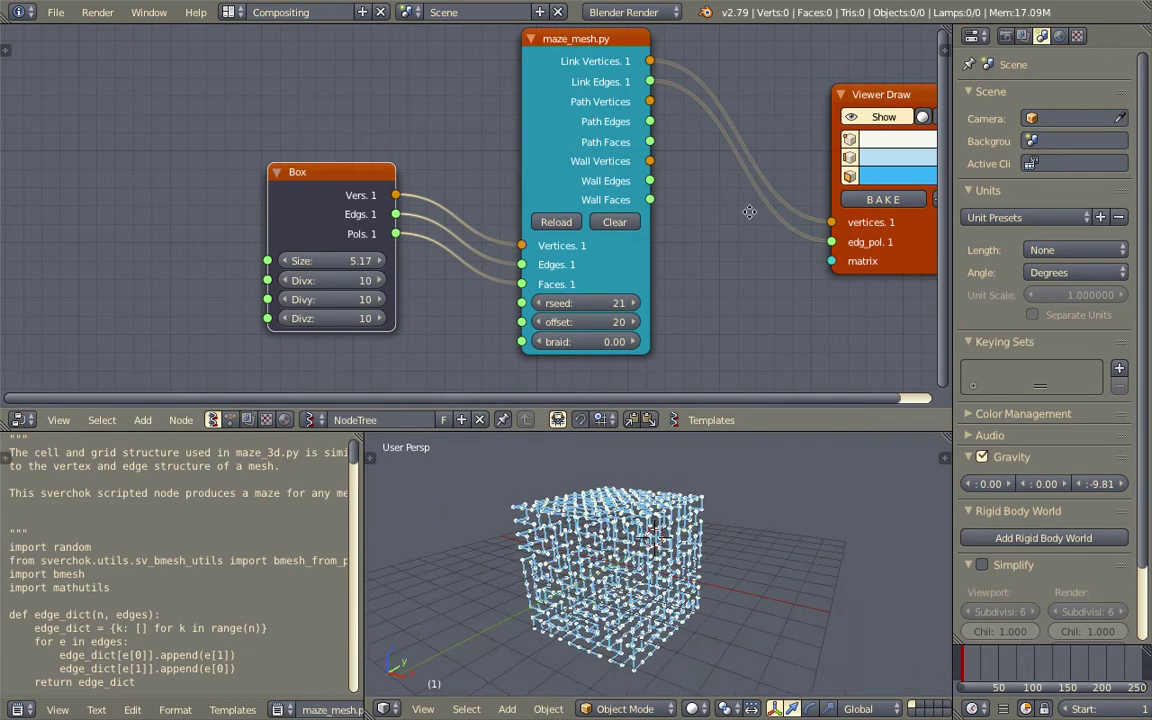
middle_drag(748, 213, 499, 180)
click(607, 168)
scroll(620, 538, down, 1)
right_click(619, 533)
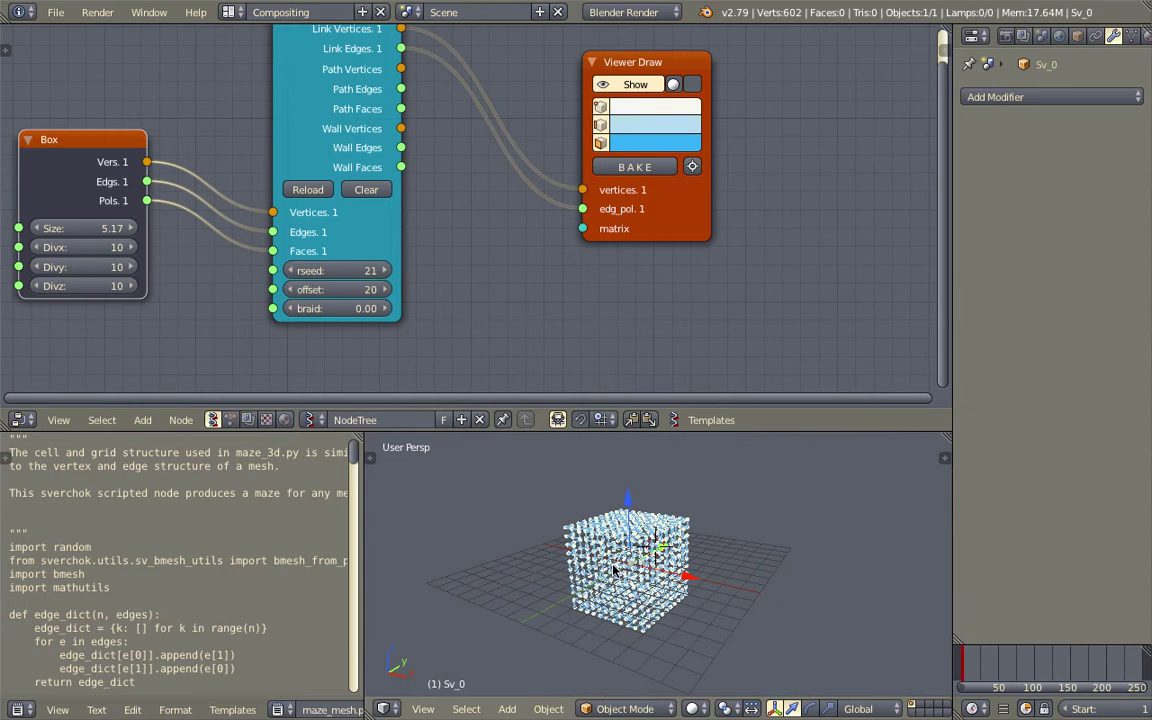
key(g)
key(x)
click(766, 600)
middle_drag(708, 590, 640, 562)
scroll(642, 558, up, 6)
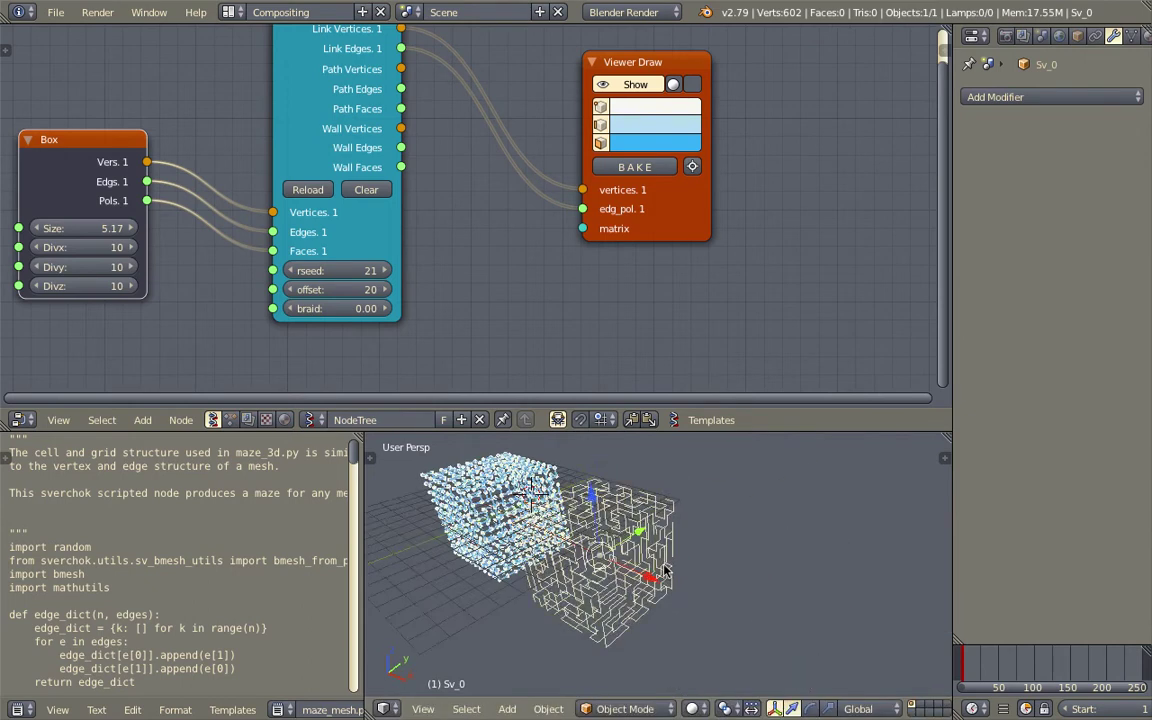
Spread the maze_mesh.py and Viewer Draw nodes apart and duplicate the Viewer Draw node into the free space between them
scroll(713, 540, down, 4)
scroll(600, 240, down, 2)
scroll(560, 244, up, 3)
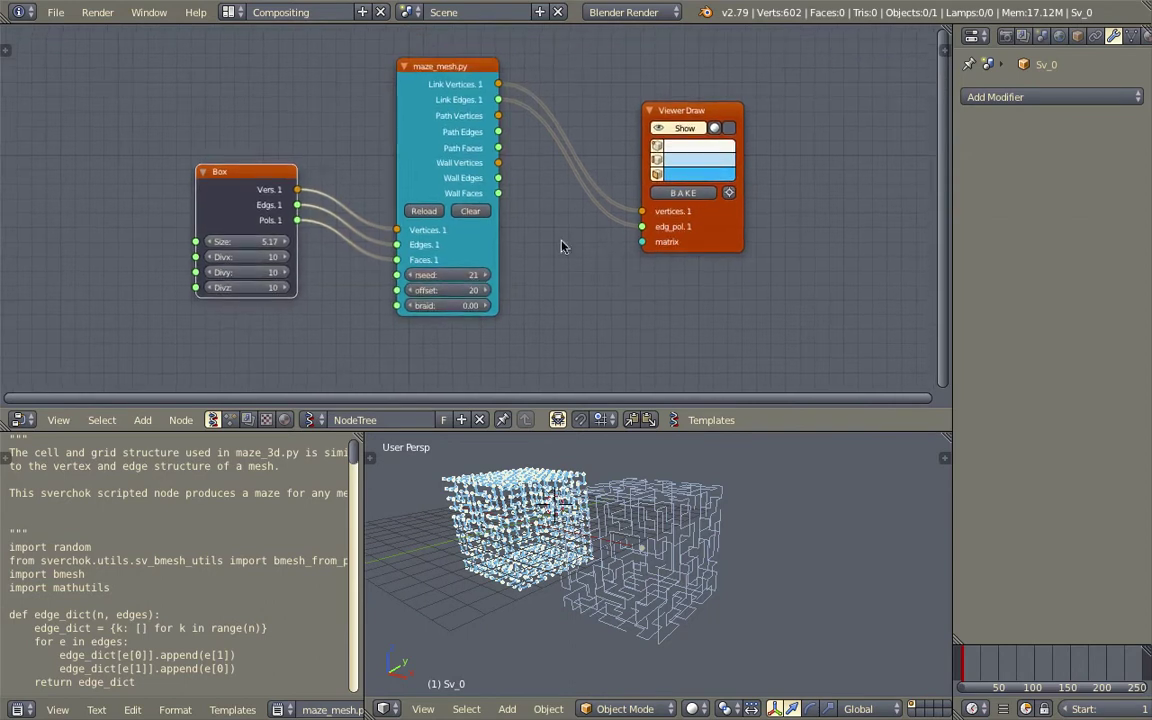
drag(424, 85, 354, 111)
drag(714, 99, 783, 57)
key(shift+d)
click(543, 252)
middle_drag(543, 252, 553, 242)
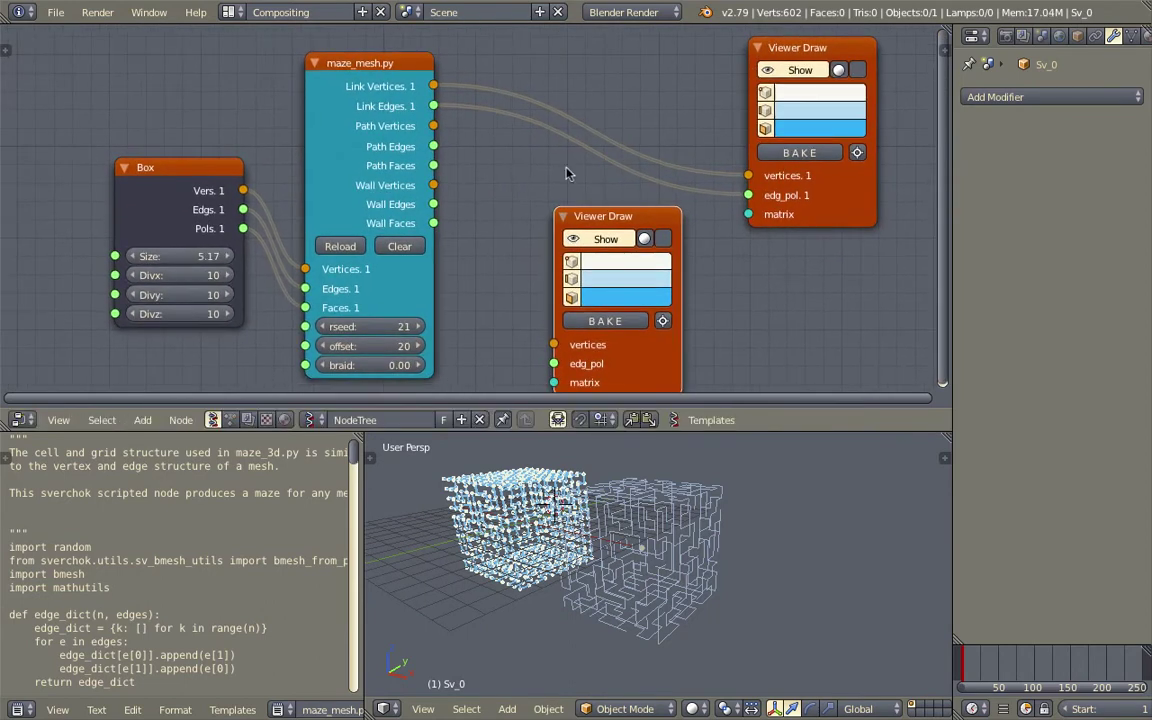
Turn off the duplicate viewer's display and save over sv_maze_001.blend
drag(839, 182, 863, 127)
click(610, 239)
key(ctrl+s)
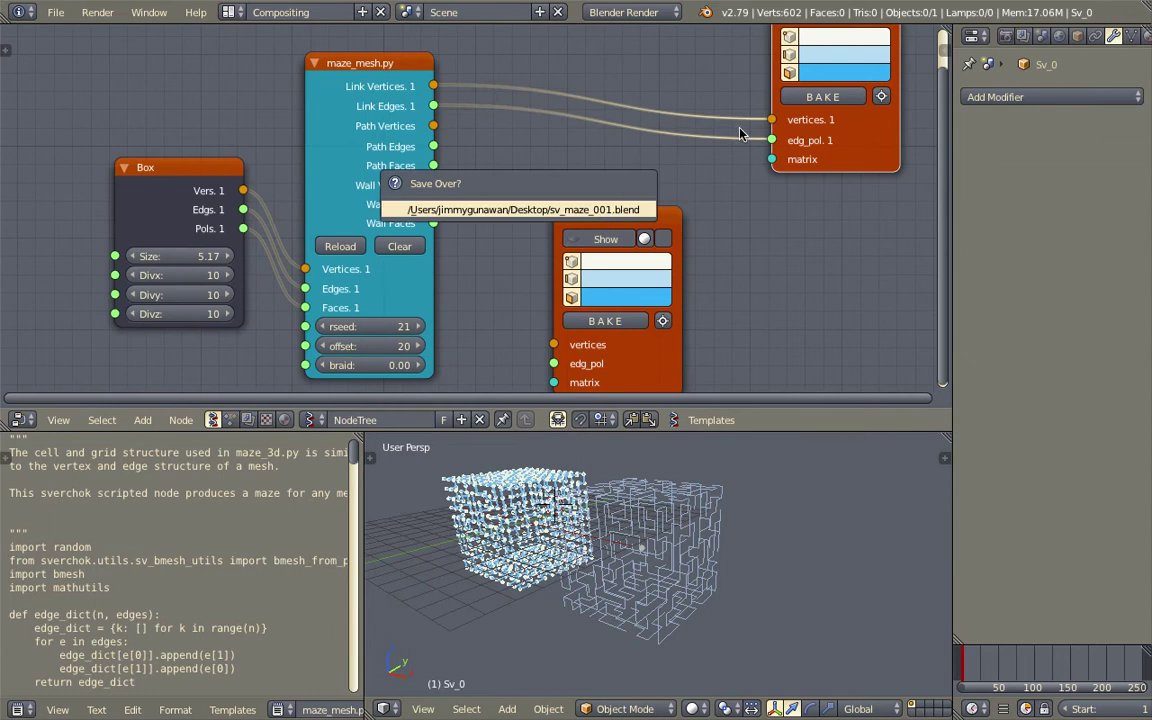
key(Return)
Turn off the original viewer's display, turn the duplicate's back on, and reposition the duplicate node
middle_drag(745, 79, 737, 101)
click(792, 44)
middle_drag(637, 163, 703, 85)
click(658, 164)
drag(658, 164, 679, 133)
click(670, 149)
Connect the maze node's Path Vertices and Path Edges outputs to the second viewer's vertices and edg_pol inputs
middle_drag(522, 101, 541, 129)
mouse_move(510, 97)
mouse_down()
mouse_move(600, 262)
mouse_move(650, 283)
mouse_move(638, 307)
mouse_move(650, 303)
mouse_up()
scroll(690, 535, up, 4)
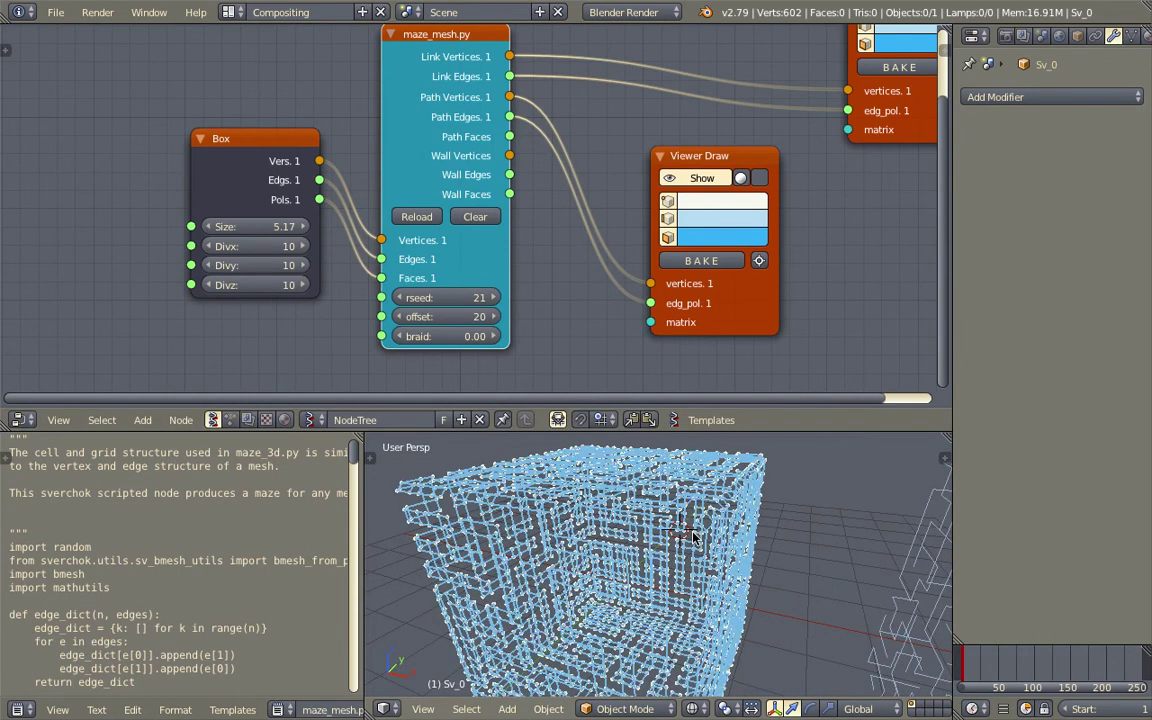
middle_drag(690, 535, 580, 460)
Connect Path Faces to the second viewer's edg_pol input in place of Path Edges, and bake the solid-shaded maze to a mesh object
mouse_move(521, 150)
mouse_down()
mouse_move(585, 265)
mouse_move(651, 305)
mouse_up()
mouse_move(686, 496)
middle_down()
mouse_move(609, 481)
mouse_move(635, 516)
middle_up()
key(z)
scroll(638, 516, down, 2)
scroll(638, 515, down, 3)
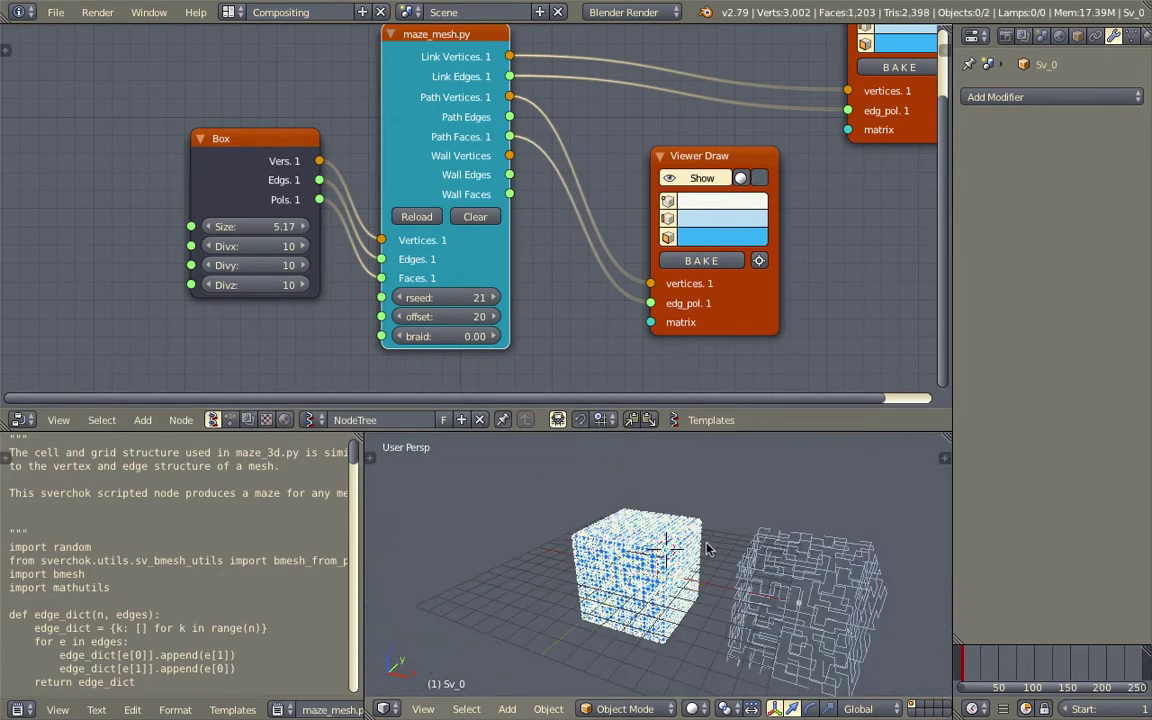
Move the baked path mesh along the X axis away from the preview and save over the current file
key(shift+d)
key(x)
click(580, 520)
key(KP_Decimal)
middle_drag(784, 532, 725, 520)
key(a)
scroll(748, 547, up, 4)
scroll(694, 543, down, 2)
key(ctrl+s)
click(694, 543)
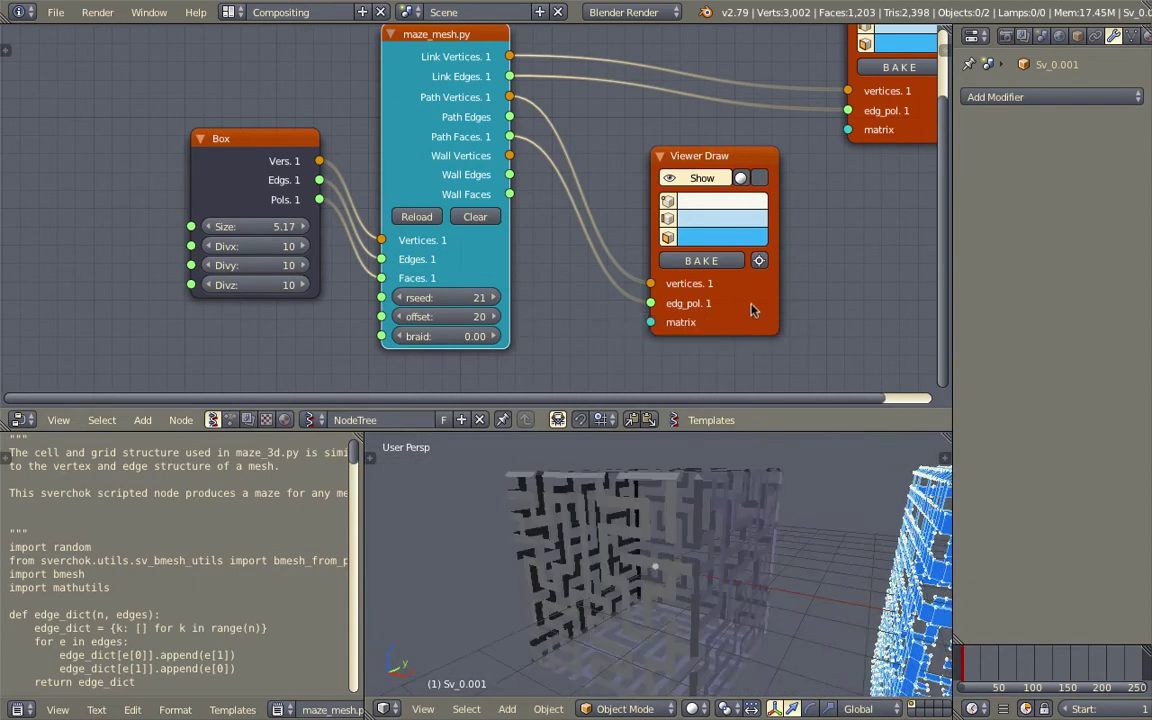
Try adding a Solidify node next to the second Viewer Draw node, and delete it
drag(753, 311, 847, 289)
key(shift+a)
click(657, 200)
text(extru)
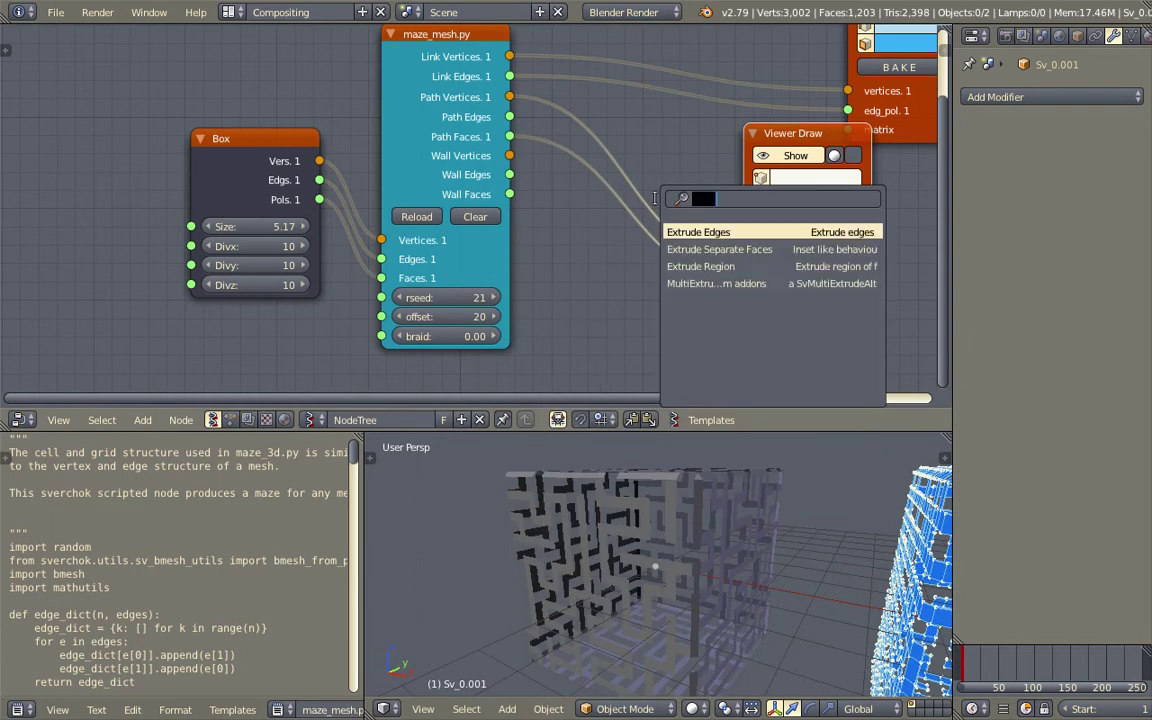
text(soli)
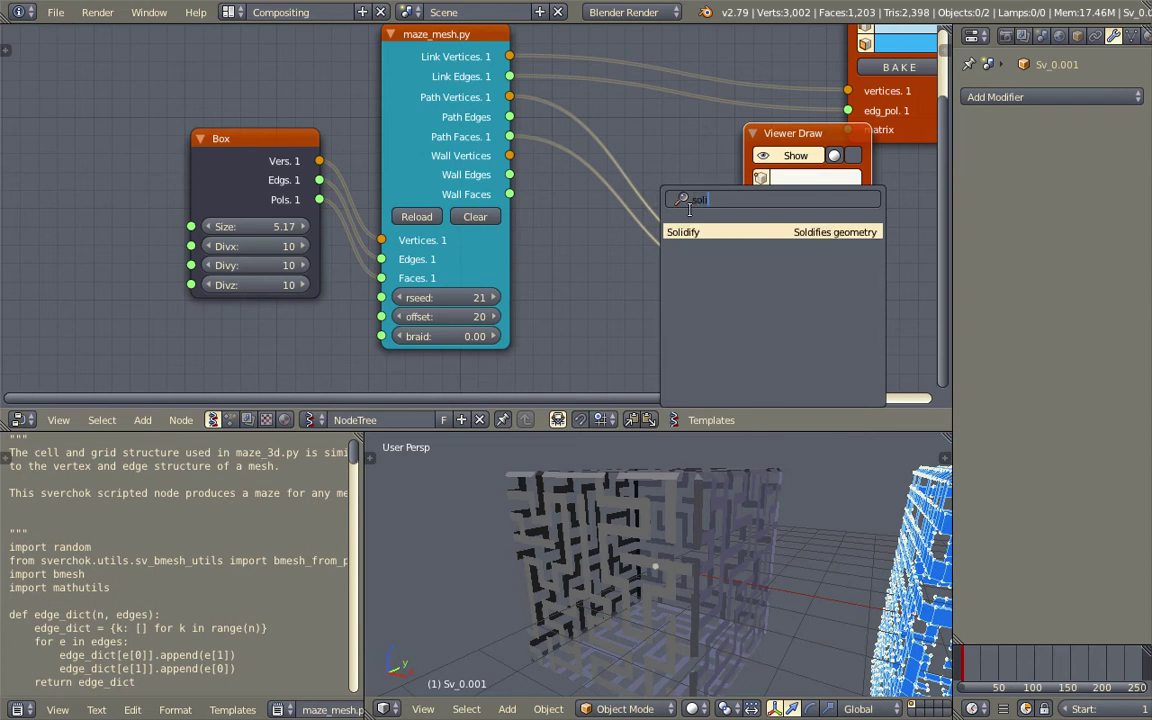
key(Return)
click(607, 293)
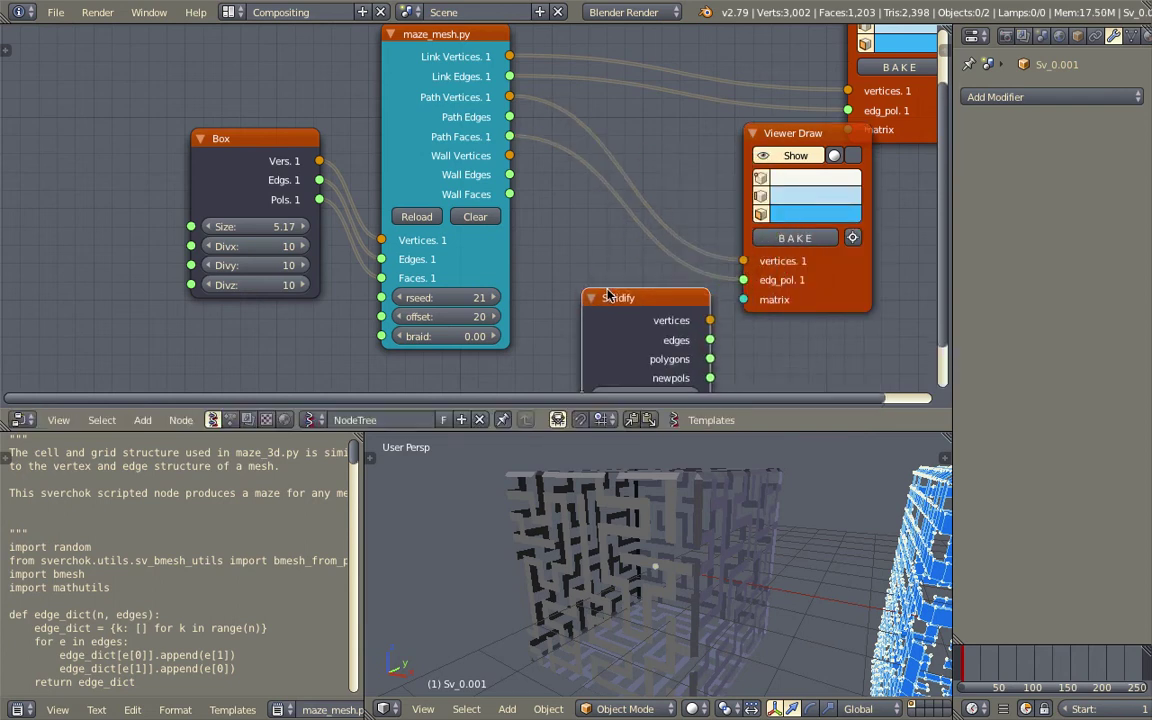
key(x)
Add an Extrude Region node below the second Viewer Draw node
middle_drag(601, 260, 586, 202)
key(alt+space)
text(ext)
key(Down)
key(Down)
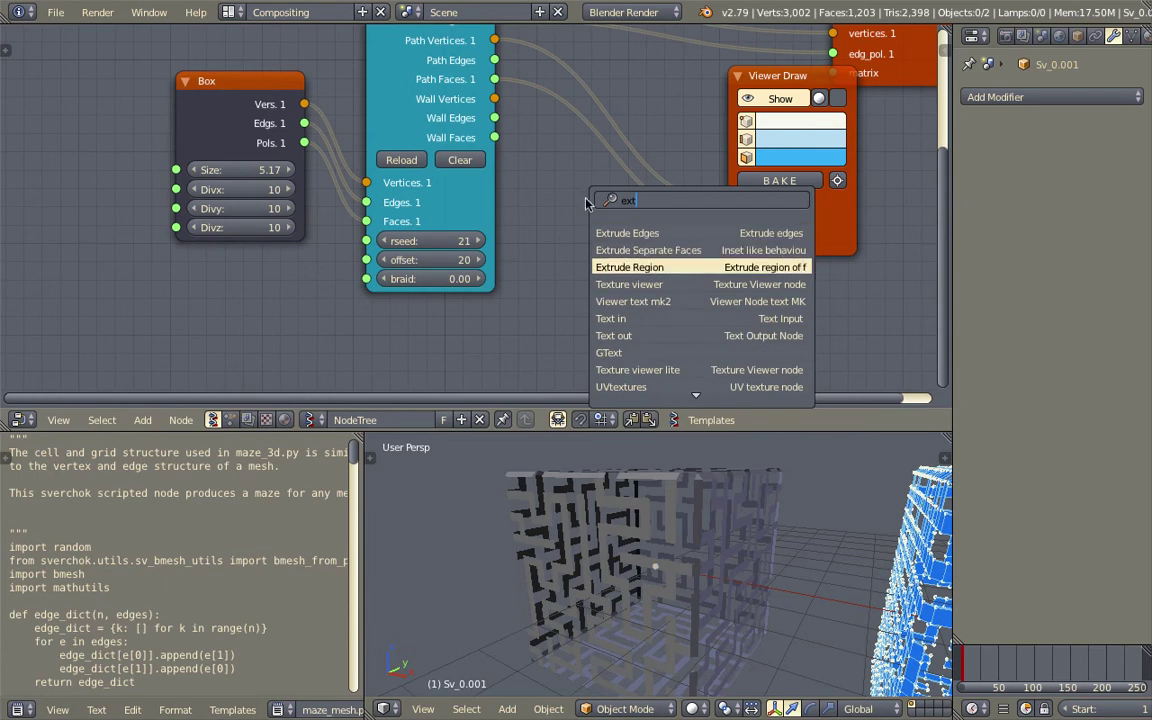
key(Return)
click(540, 225)
scroll(535, 226, down, 2)
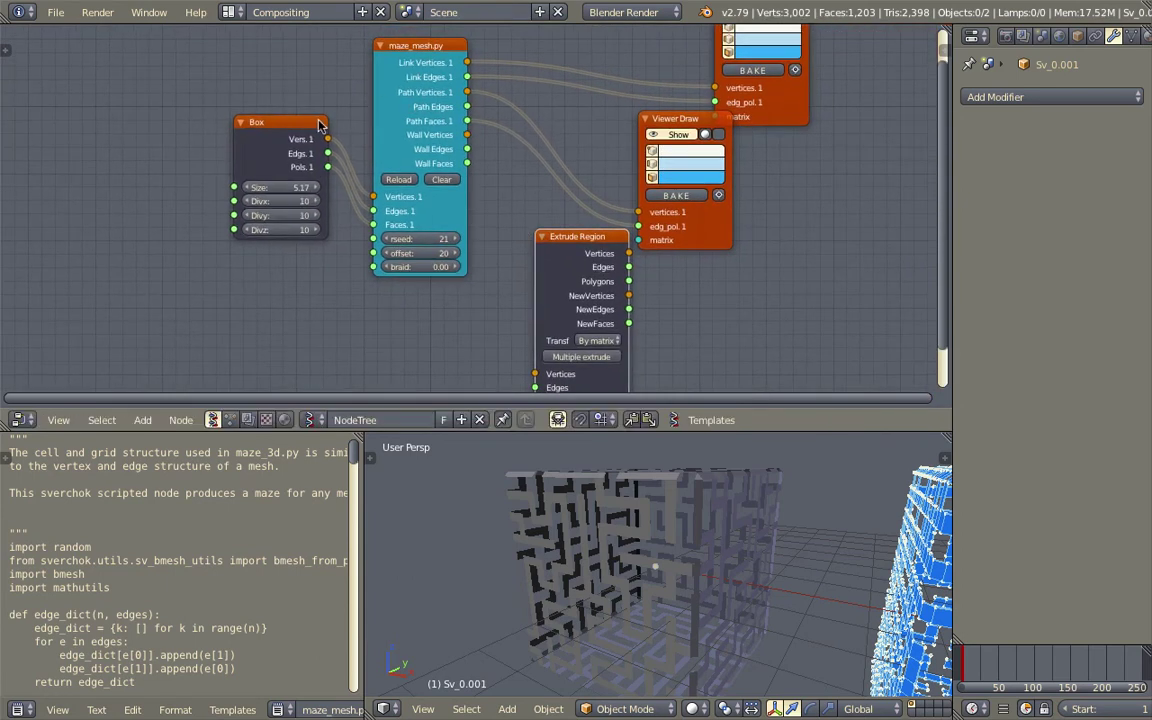
Try routing the maze's Path Vertices and Path Faces through Extrude Region into the second viewer's vertices and edg_pol
drag(319, 124, 181, 121)
drag(415, 46, 284, 90)
scroll(335, 145, up, 1)
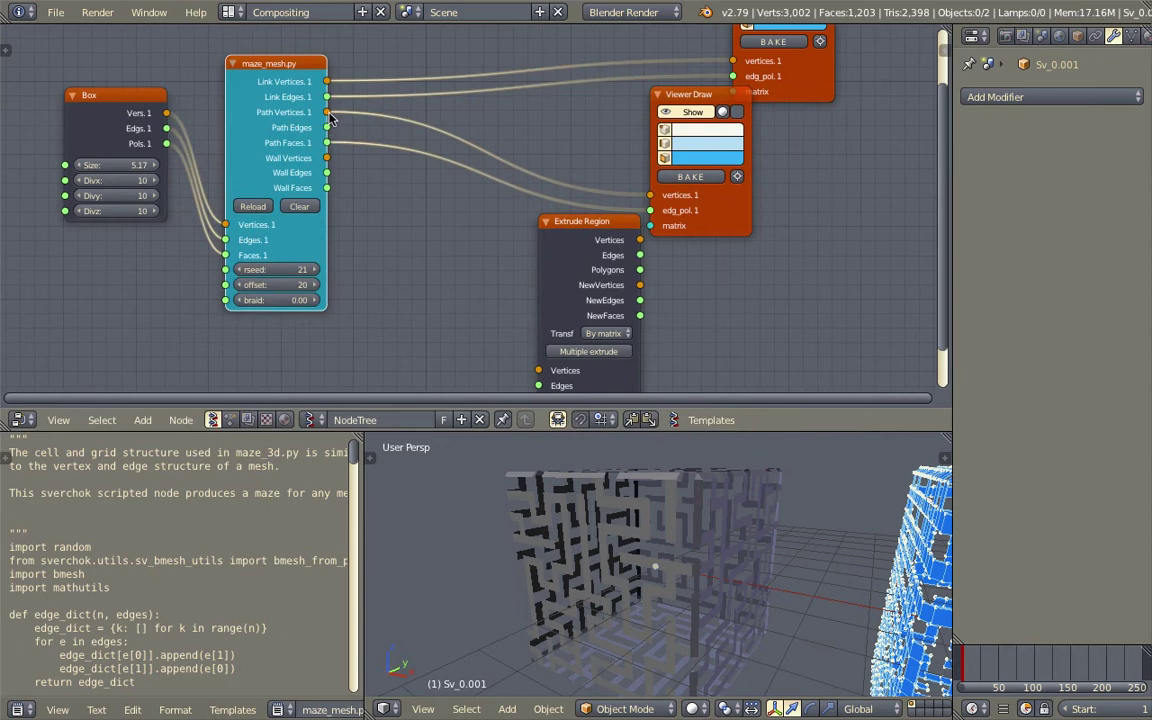
middle_drag(331, 119, 333, 92)
drag(330, 87, 328, 116)
mouse_move(590, 195)
mouse_down()
mouse_move(503, 198)
mouse_move(630, 185)
mouse_move(652, 170)
mouse_up()
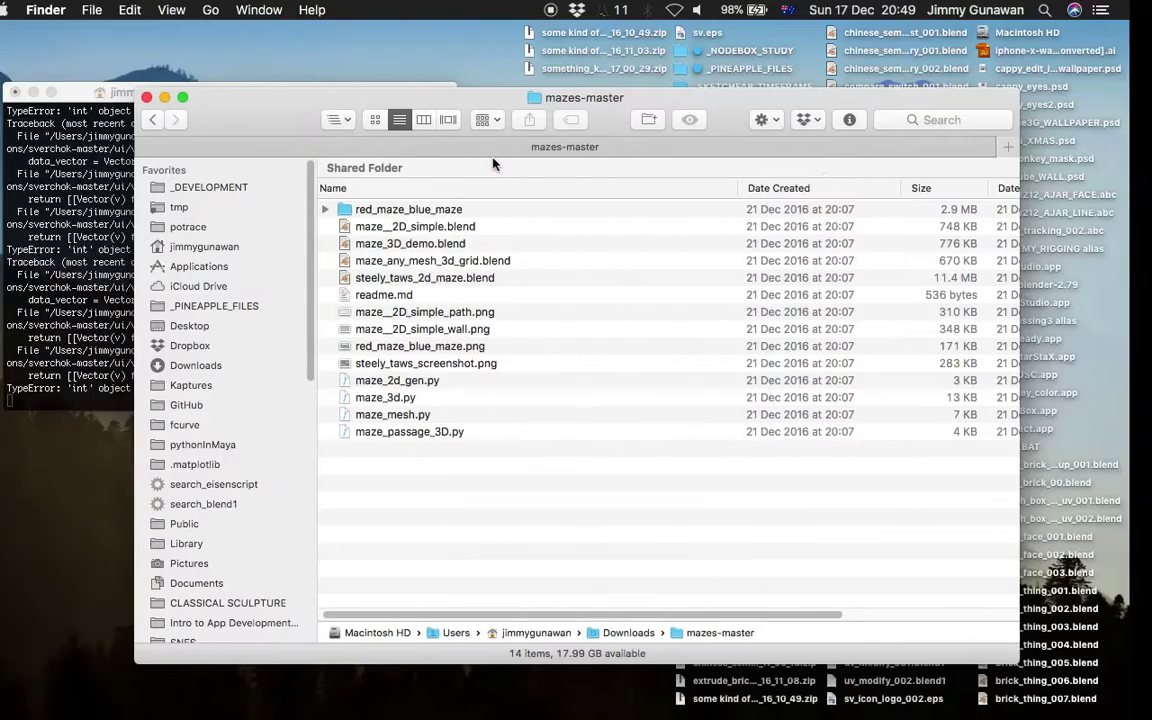
click(138, 207)
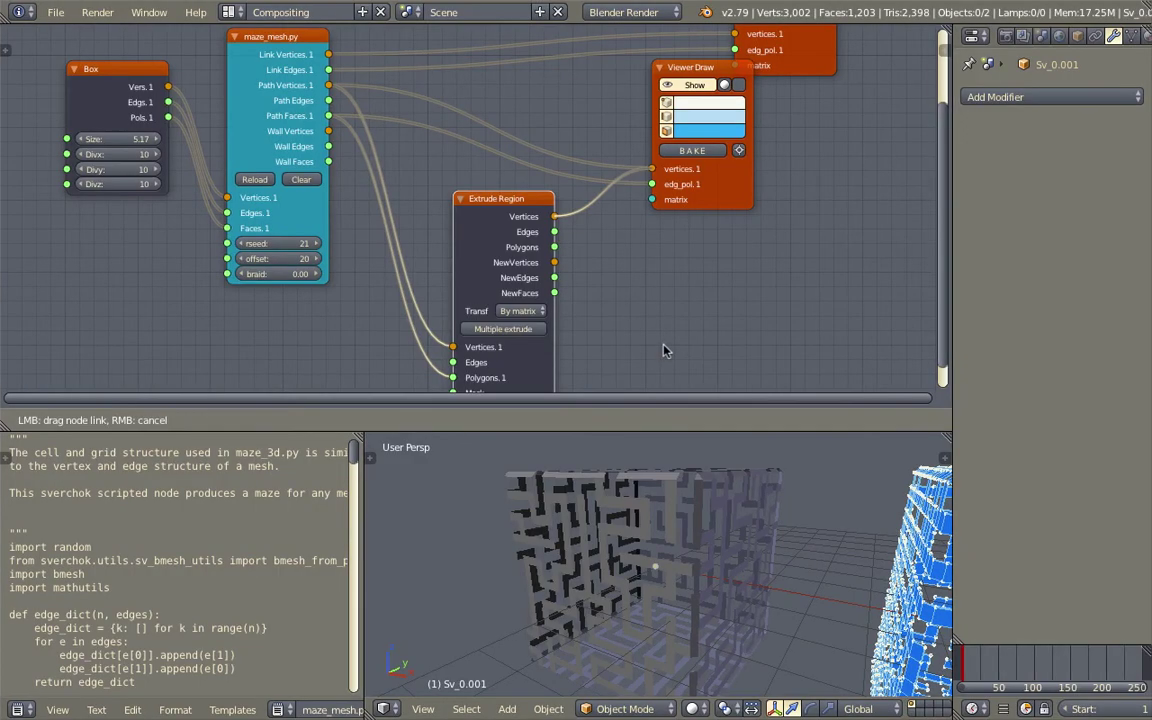
drag(554, 247, 657, 190)
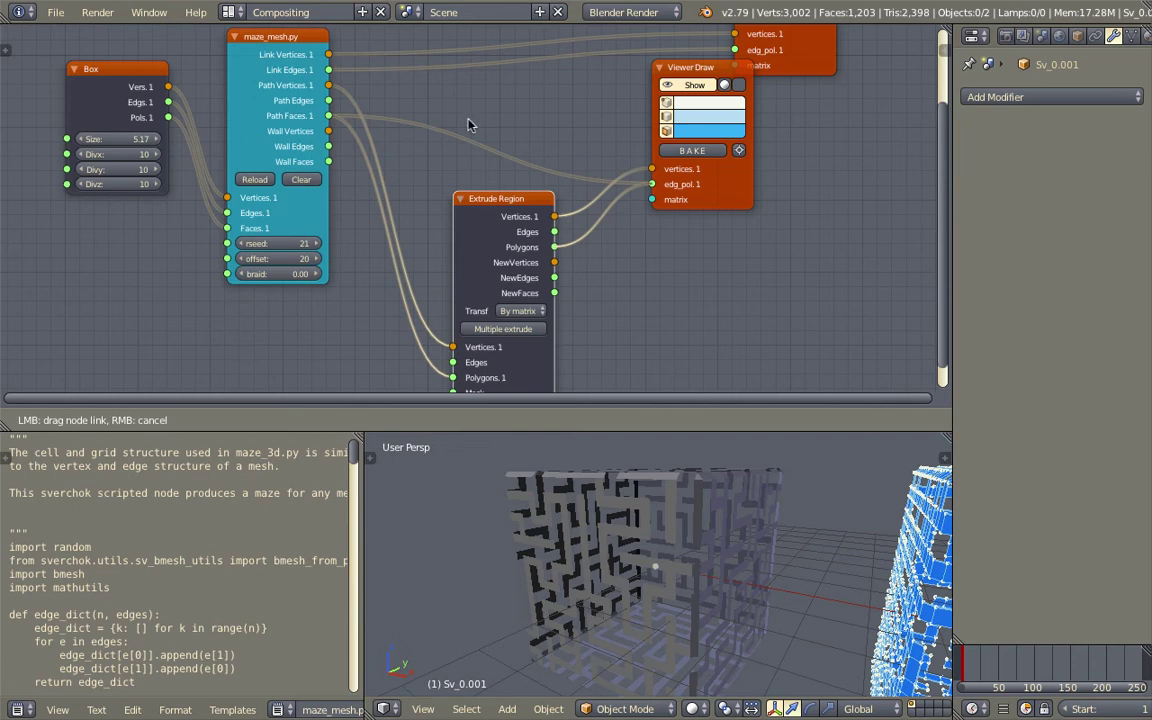
Delete the Extrude Region node and reconnect Path Vertices and Path Faces directly to the second viewer
scroll(470, 125, down, 1)
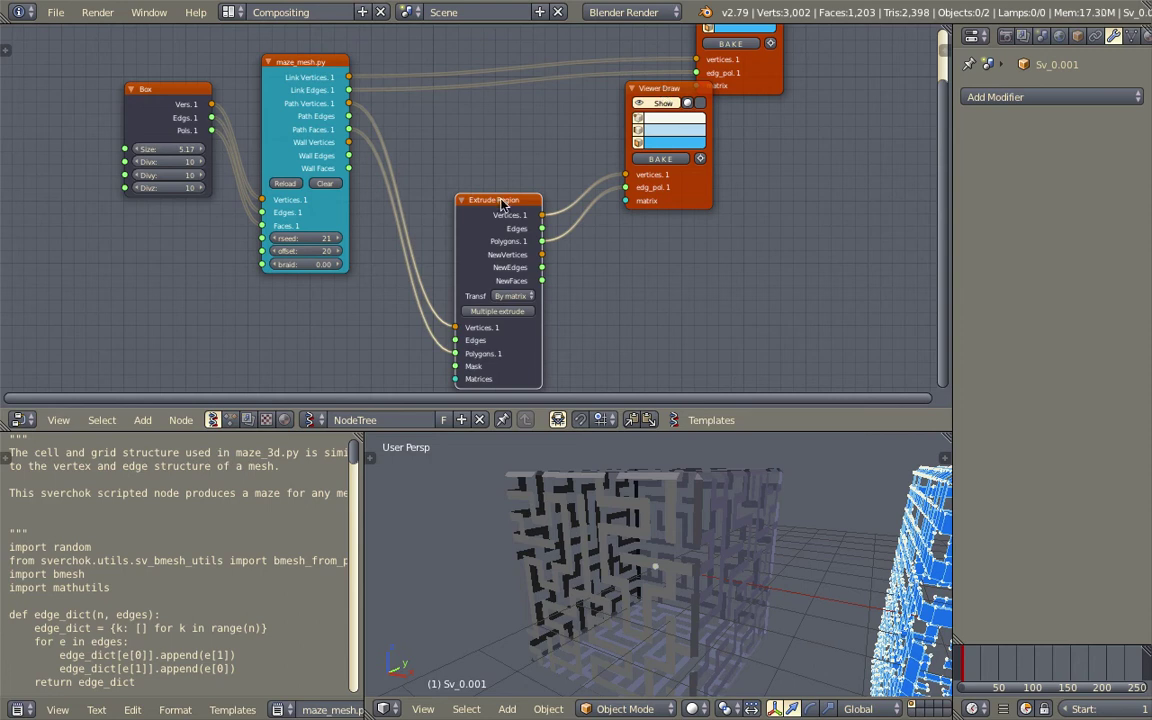
key(x)
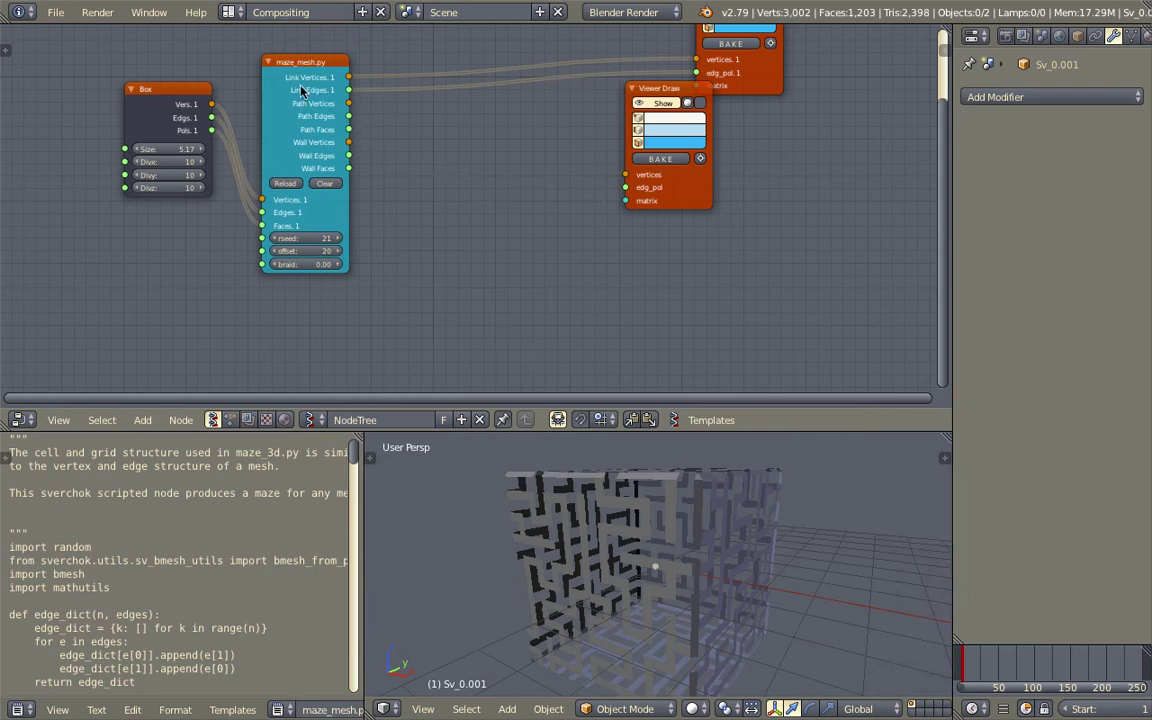
drag(301, 86, 667, 166)
scroll(390, 111, up, 3)
drag(424, 132, 667, 182)
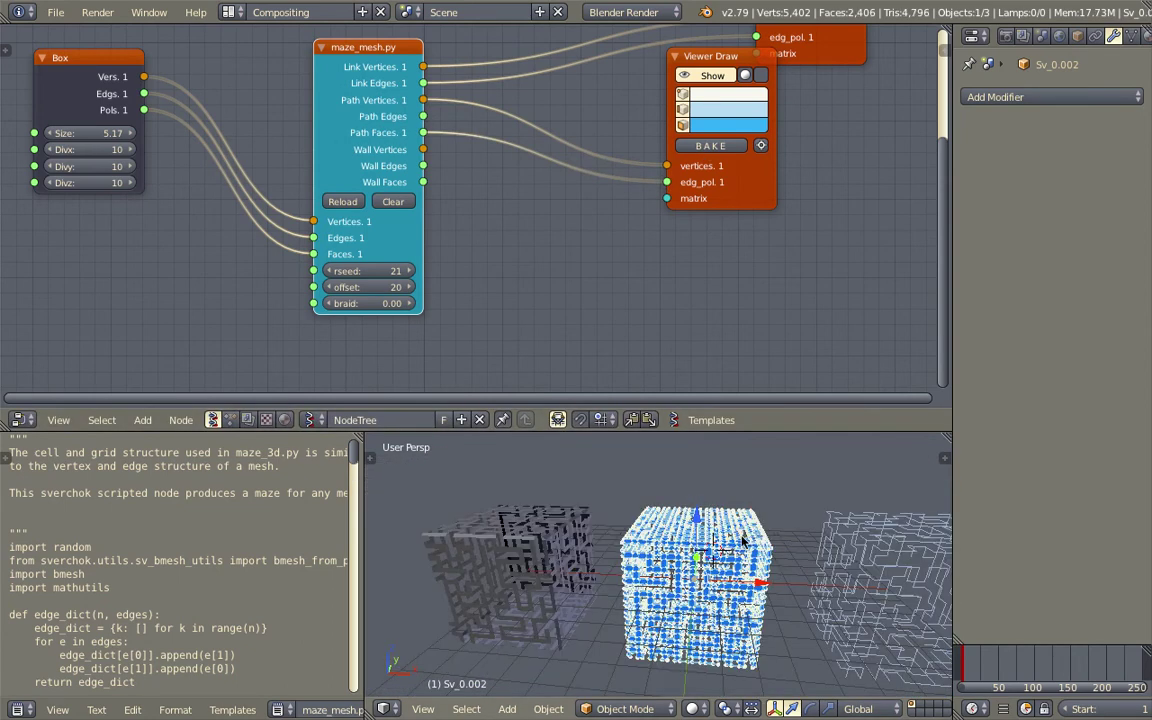
Bake the path maze to another mesh object and move it past the previously baked path mesh
key(g)
click(456, 545)
shift+middle_drag(456, 545, 655, 550)
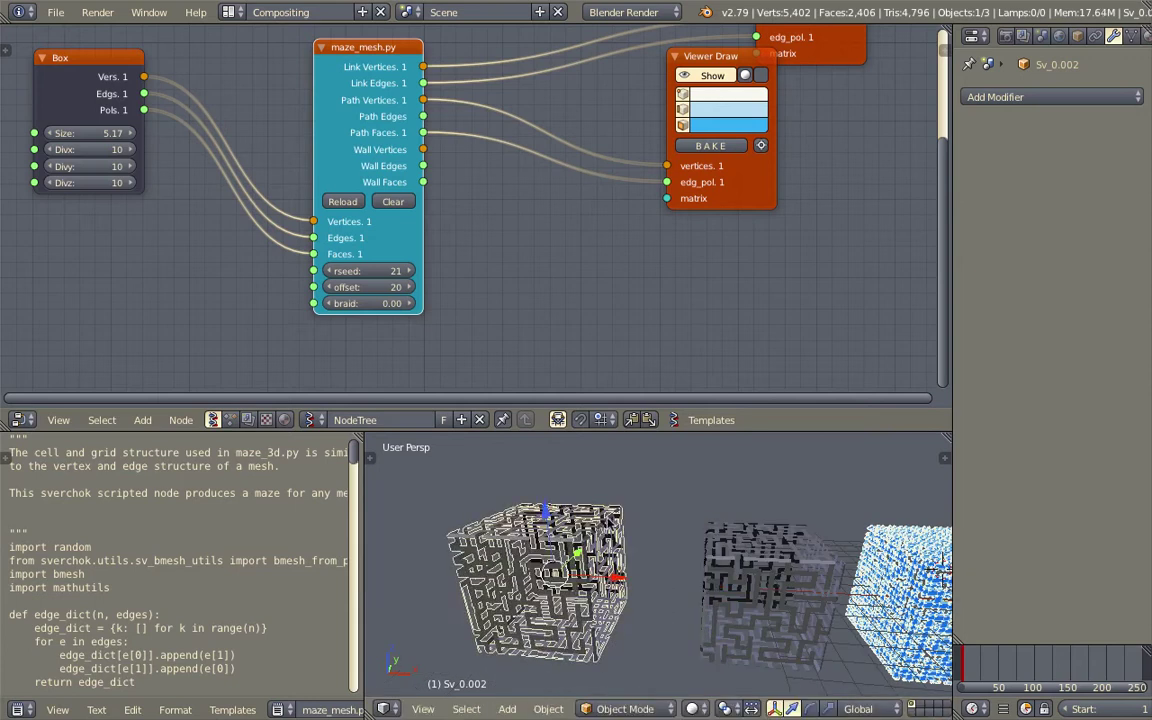
Add a Solidify modifier to the newly baked maze and set its thickness to 0.0640
scroll(655, 550, up, 1)
click(1053, 97)
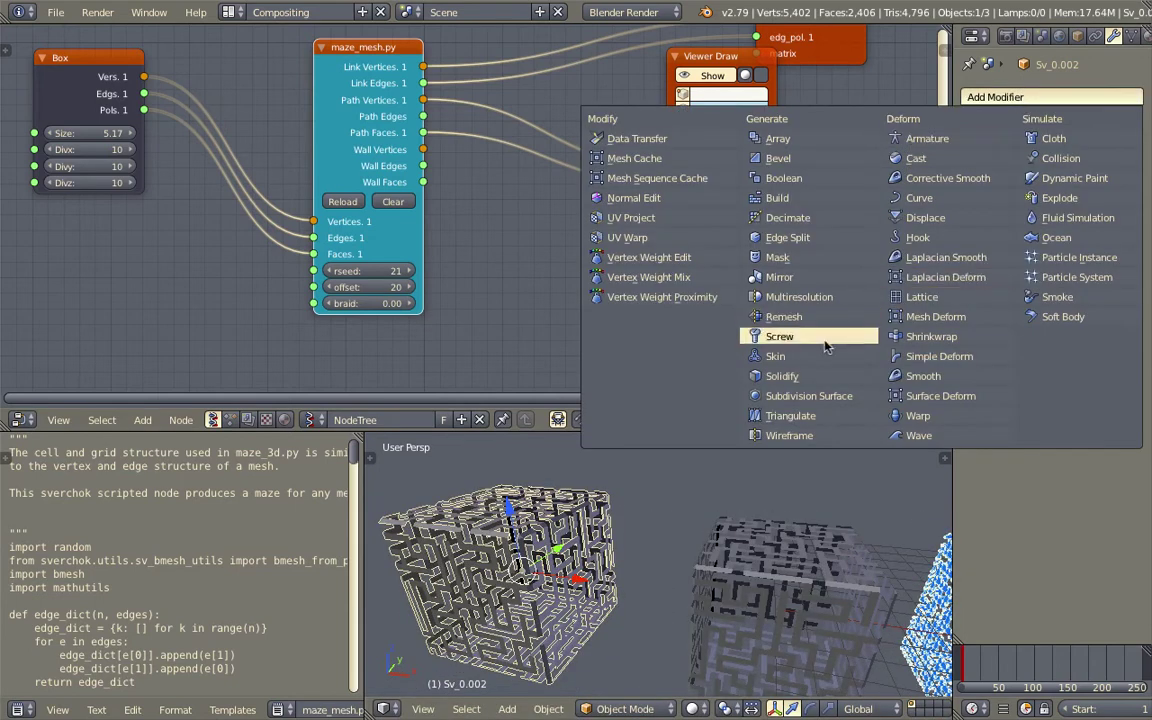
click(834, 378)
shift+middle_drag(694, 519, 745, 519)
drag(1012, 176, 1058, 176)
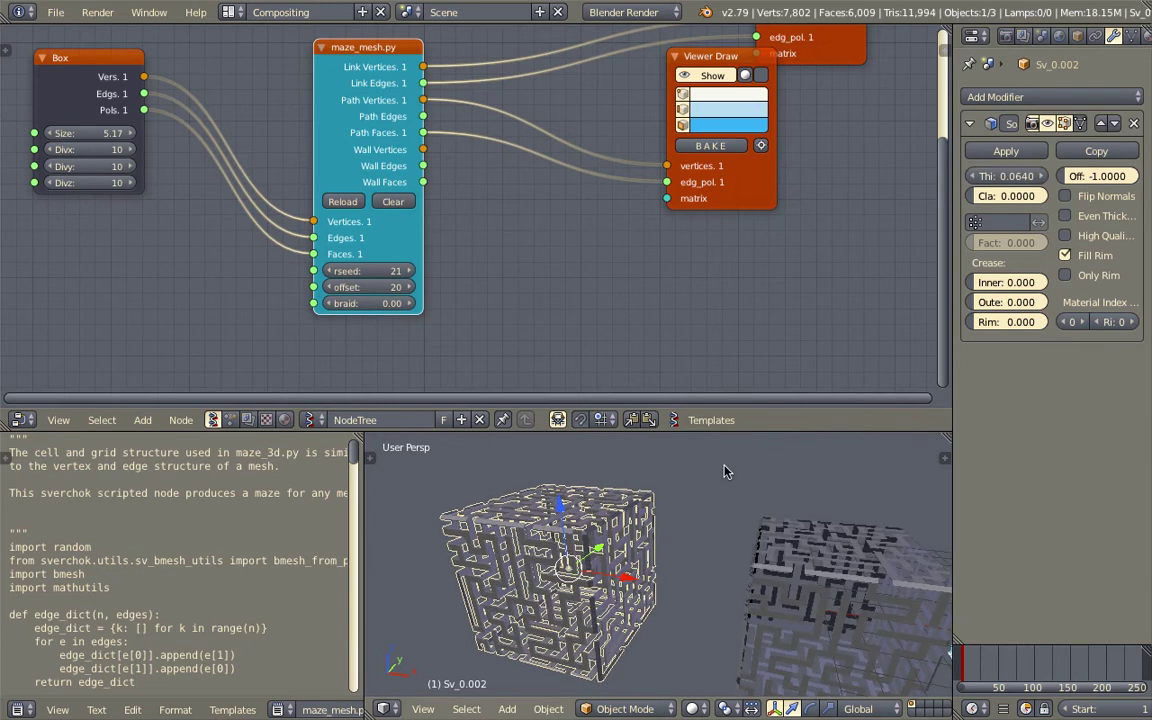
Maximize the 3D view and examine the solidified maze's walls from inside and outside
key(shift+space)
scroll(694, 424, up, 10)
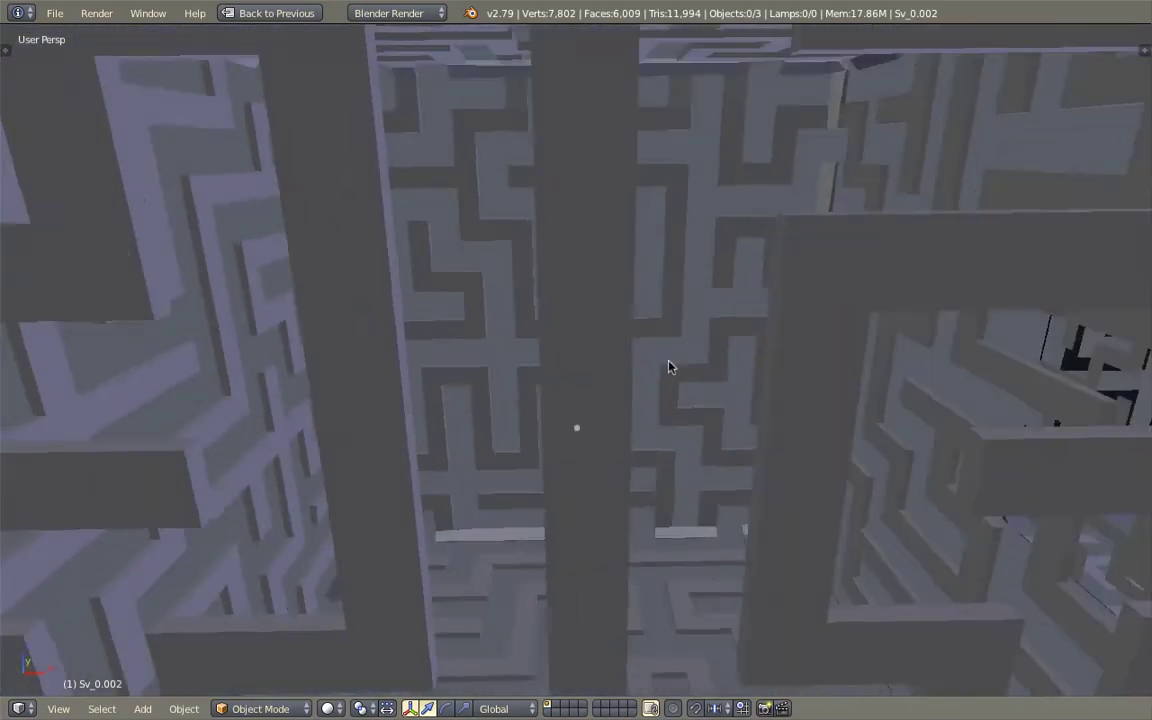
middle_drag(669, 361, 430, 337)
scroll(640, 340, up, 3)
scroll(434, 338, down, 8)
middle_drag(514, 381, 408, 316)
right_click(548, 296)
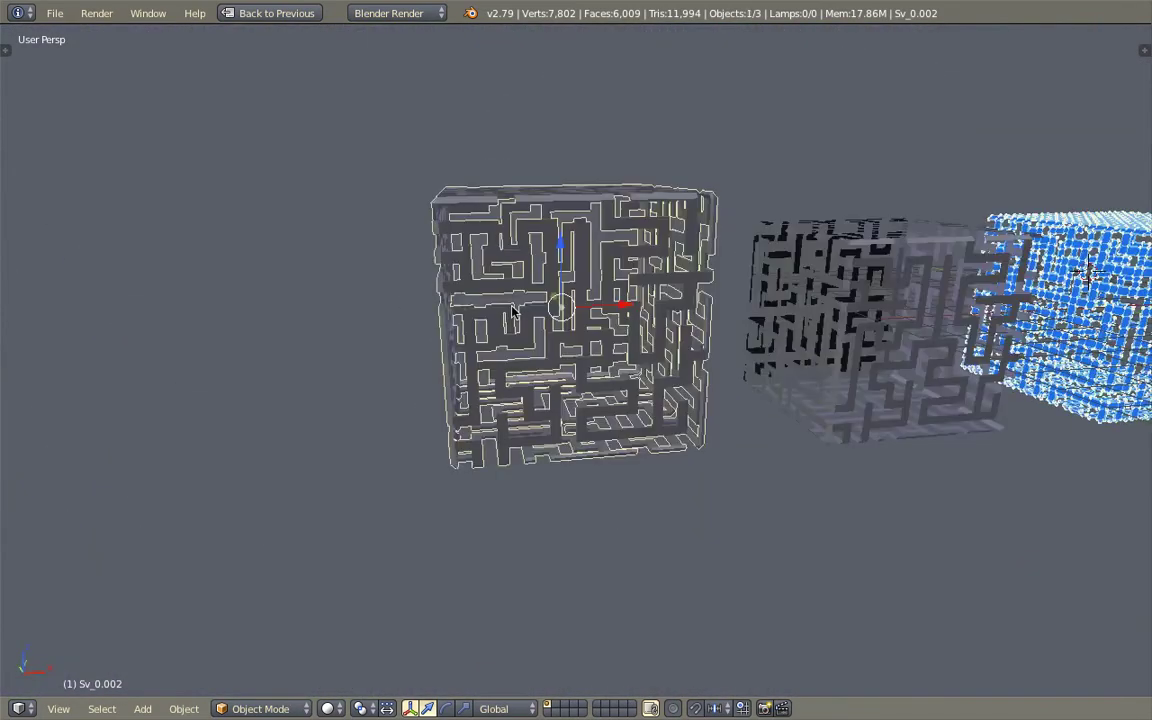
key(a)
Move the solidified maze mesh freehand to a new spot beside the other baked path mesh and deselect it
middle_drag(552, 282, 373, 245)
right_click(373, 245)
middle_drag(455, 280, 370, 300)
key(g)
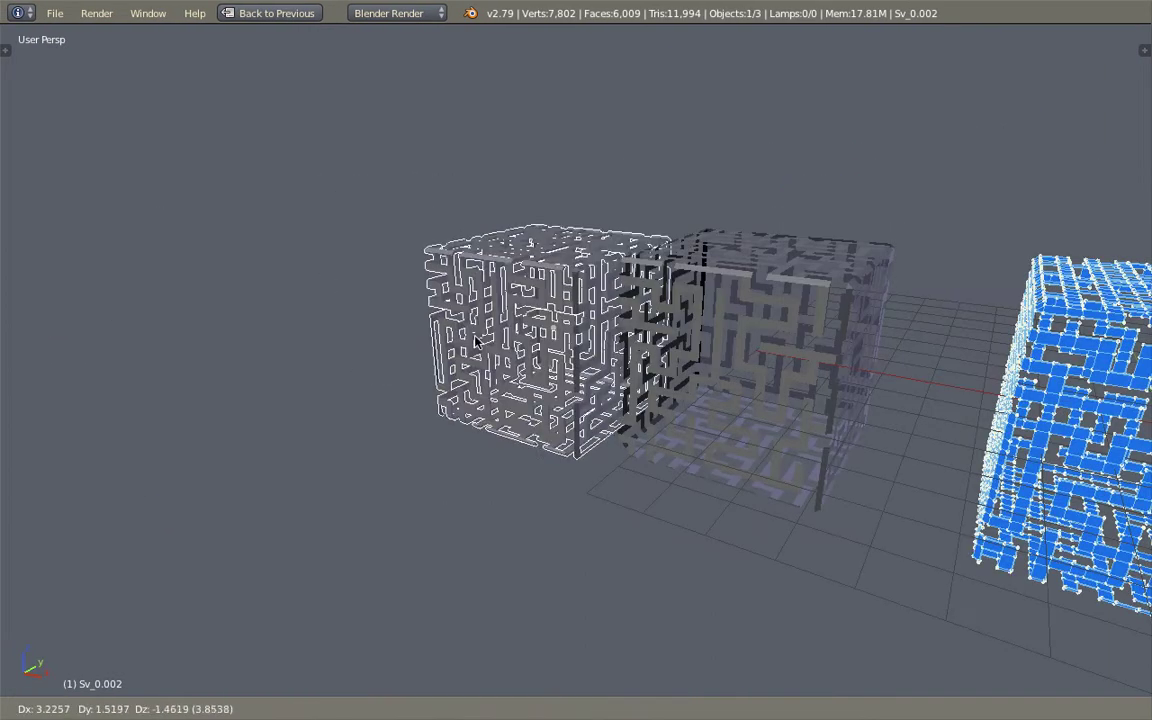
click(482, 336)
middle_drag(482, 336, 520, 346)
key(a)
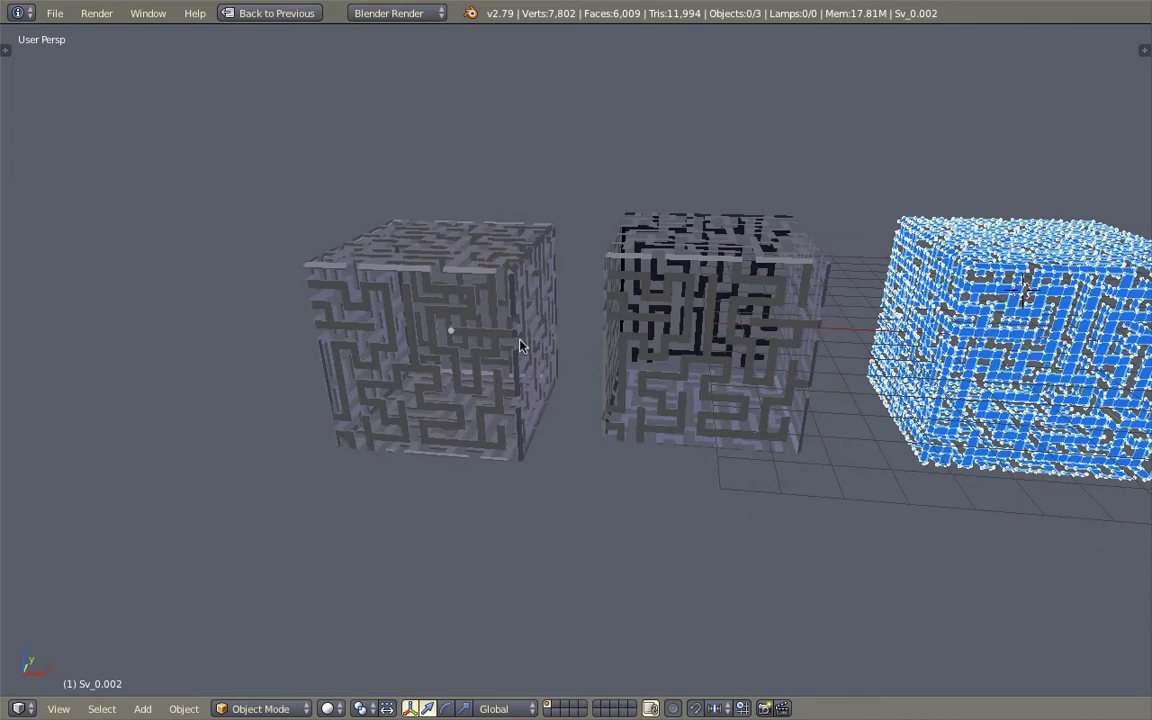
Try rotating the solidified maze mesh freely with trackball rotation
middle_drag(524, 316, 507, 370)
right_click(506, 384)
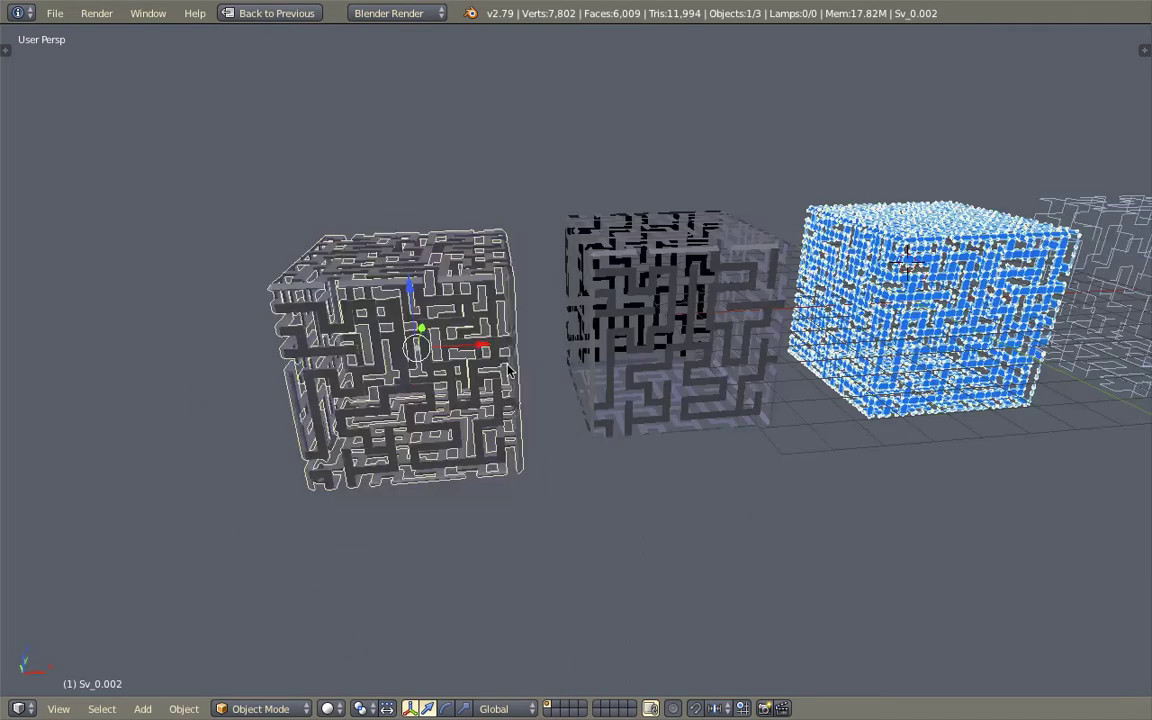
key(r)
key(r)
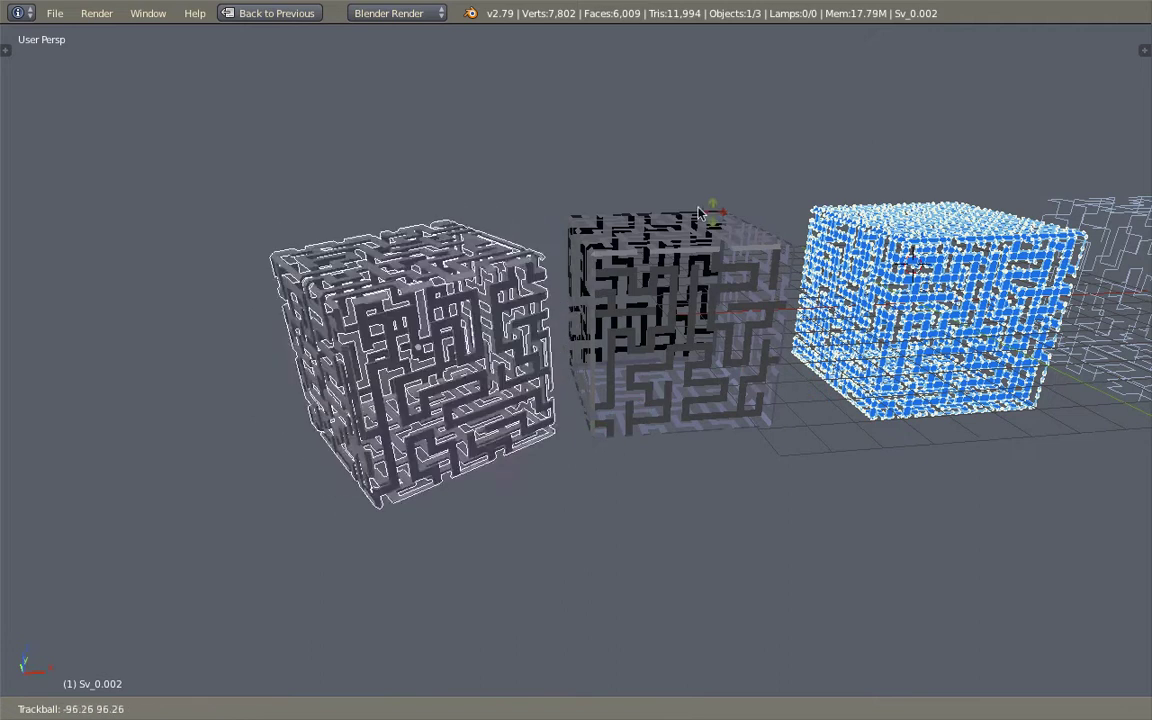
right_click(507, 403)
Examine the solidified maze's passages and wall thickness up close and from several angles
middle_drag(507, 403, 627, 345)
key(a)
scroll(586, 325, up, 5)
scroll(630, 348, up, 2)
scroll(672, 385, down, 7)
middle_drag(547, 423, 376, 376)
right_click(478, 350)
scroll(499, 330, up, 3)
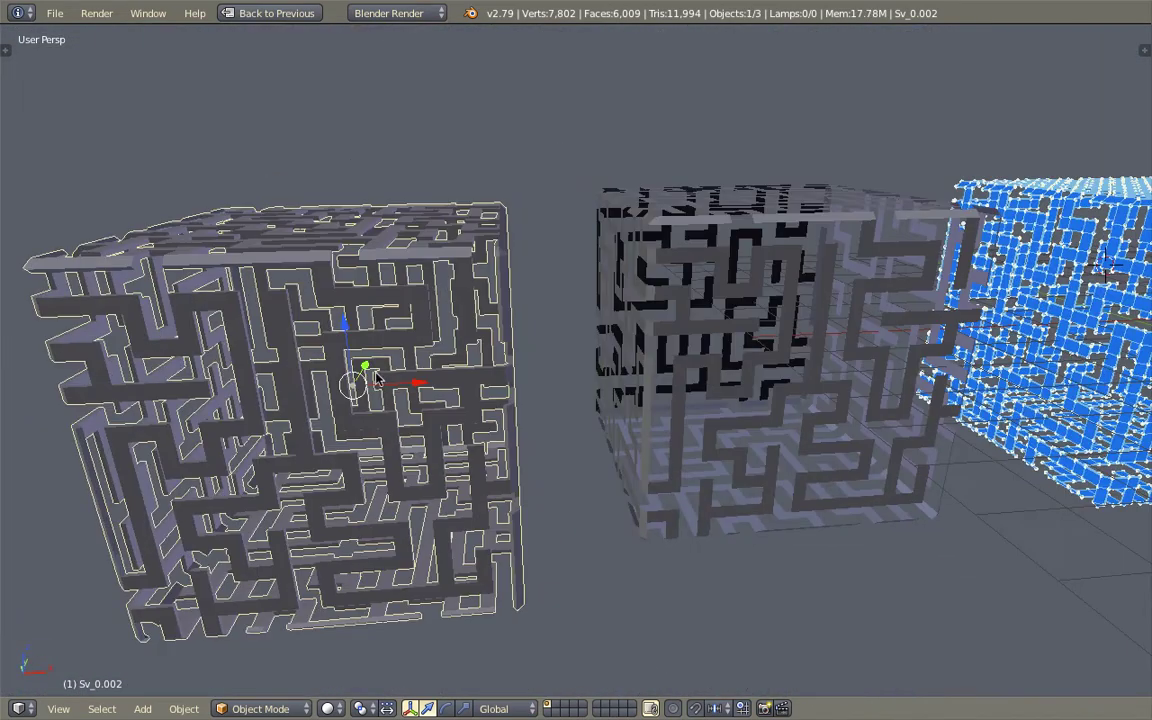
middle_drag(340, 325, 402, 318)
scroll(330, 325, down, 4)
middle_drag(475, 306, 460, 369)
middle_drag(450, 320, 497, 300)
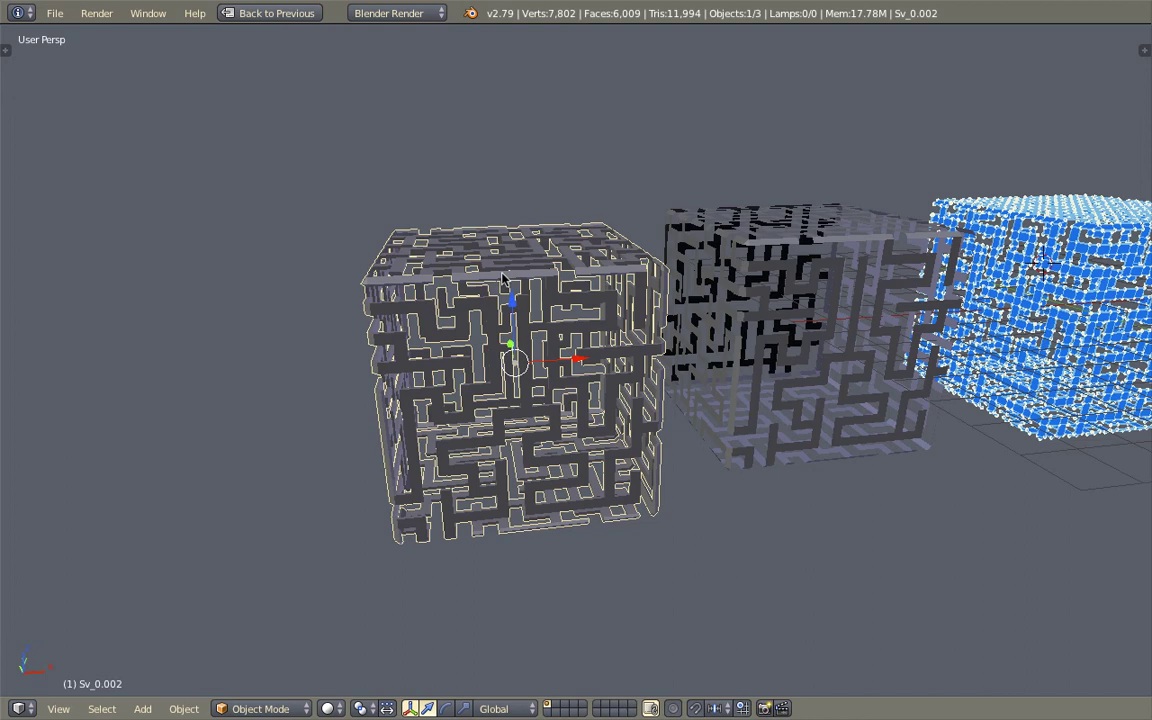
Reposition the solidified maze mesh freehand, deselect it, and restore the multi-editor layout
middle_drag(452, 296, 578, 298)
scroll(550, 315, down, 2)
key(g)
click(636, 370)
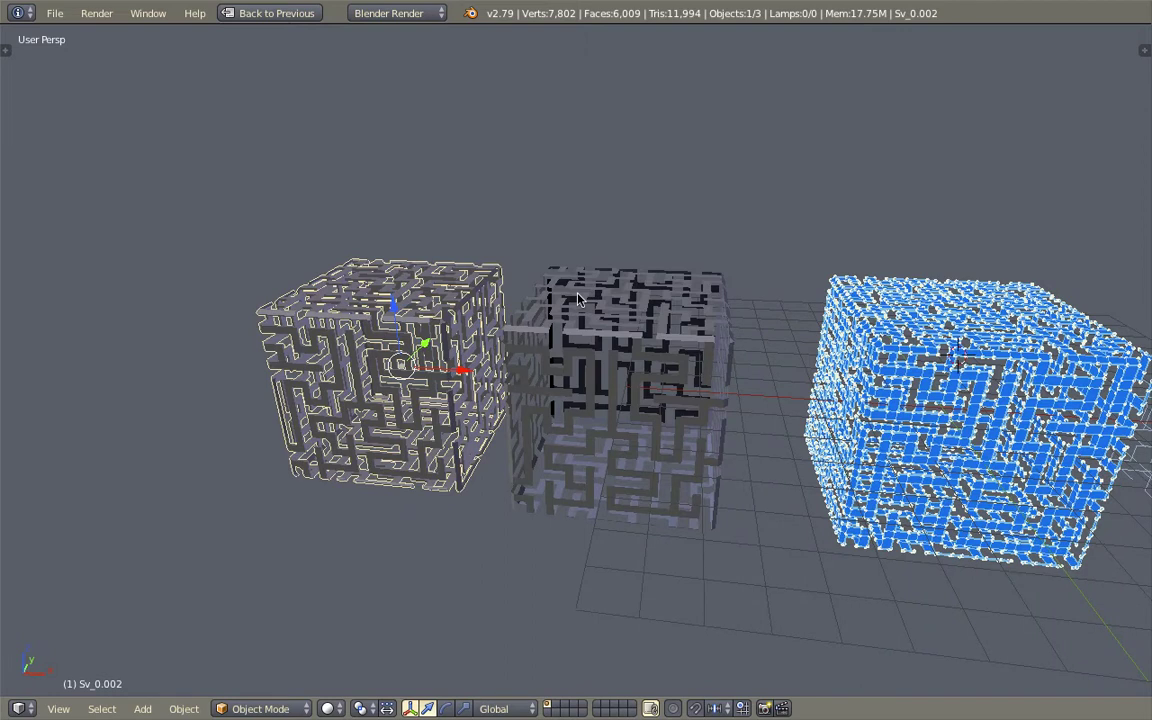
middle_drag(415, 346, 463, 352)
key(a)
key(a)
key(a)
key(a)
key(a)
click(286, 15)
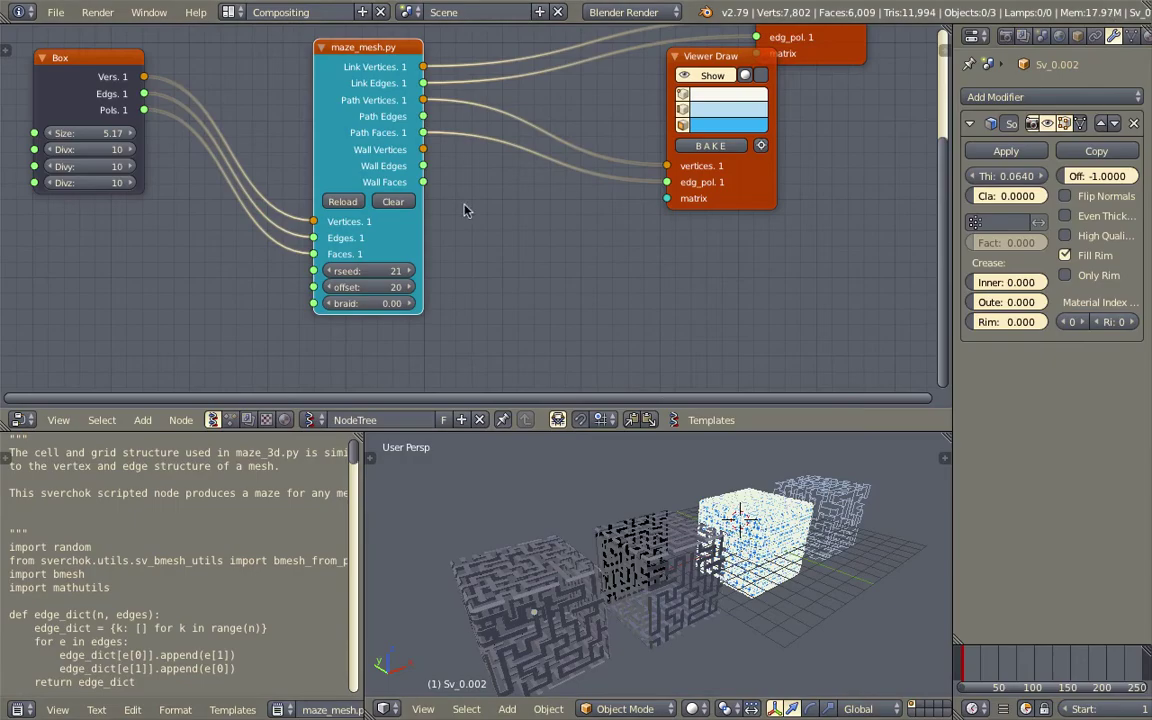
Save the file over the existing version with all the baked mazes in view
scroll(717, 547, down, 4)
middle_drag(717, 547, 659, 521)
scroll(688, 550, up, 4)
key(ctrl+s)
click(688, 550)
key(r)
key(Escape)
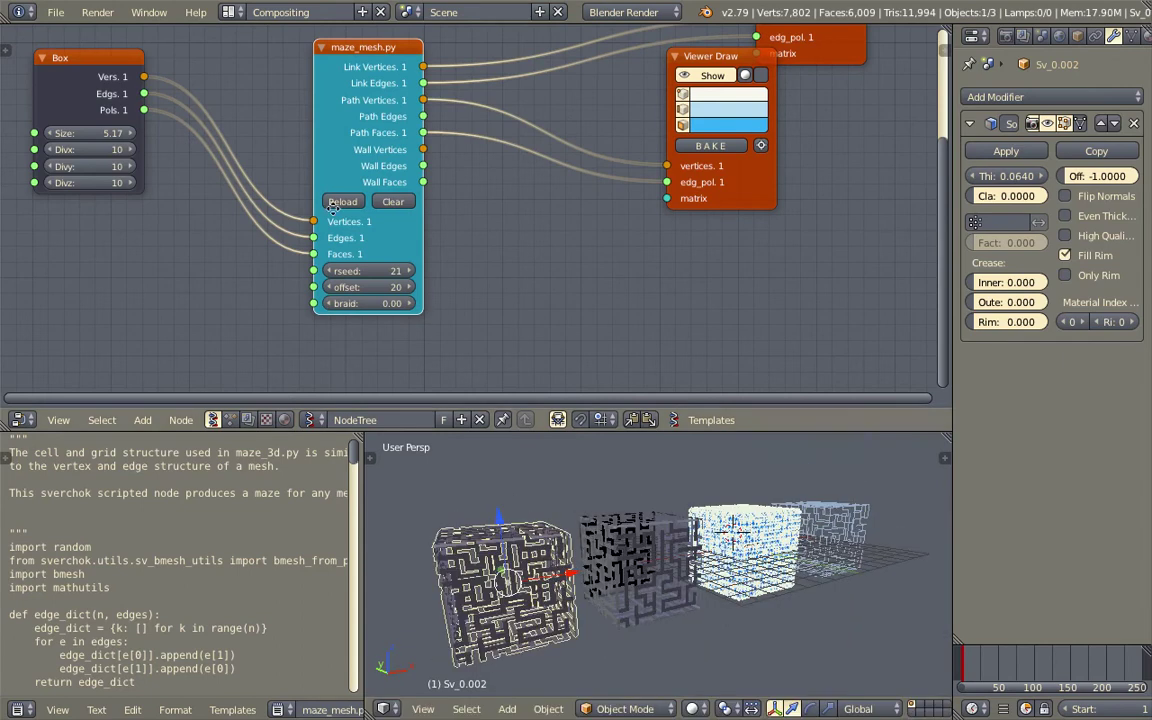
Delete the Box node and add an IcoSphere node in its place
middle_drag(328, 235, 438, 231)
drag(215, 65, 222, 94)
key(x)
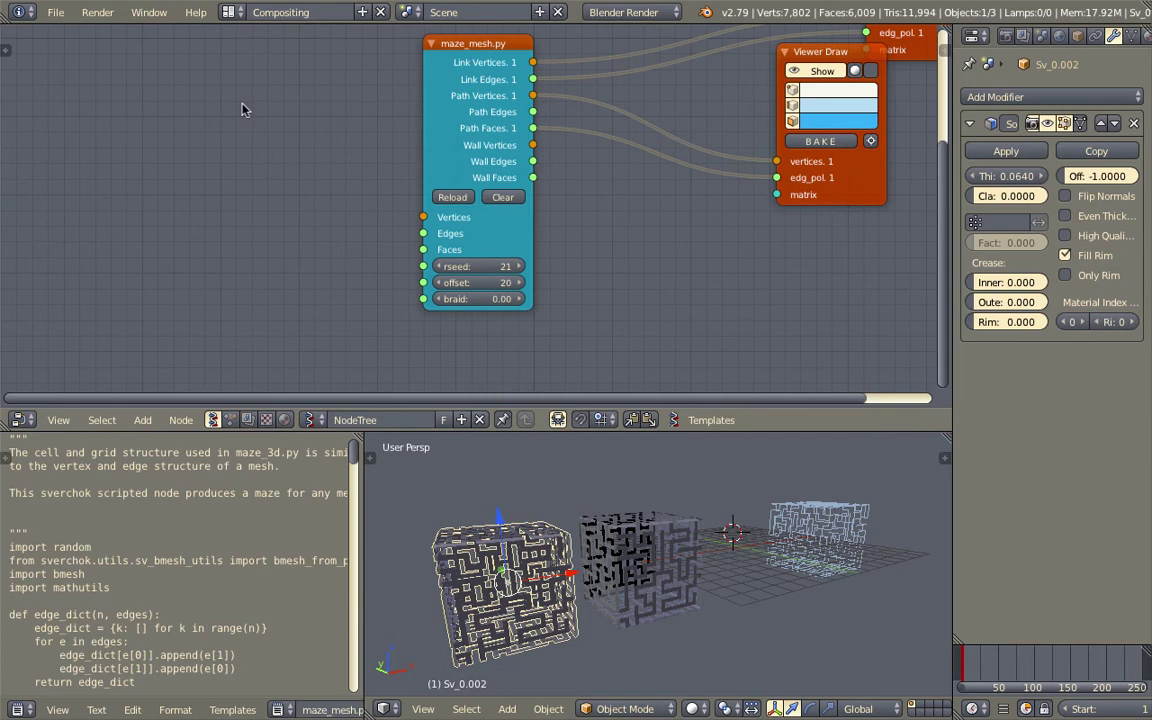
key(shift+a)
click(228, 108)
text(ico)
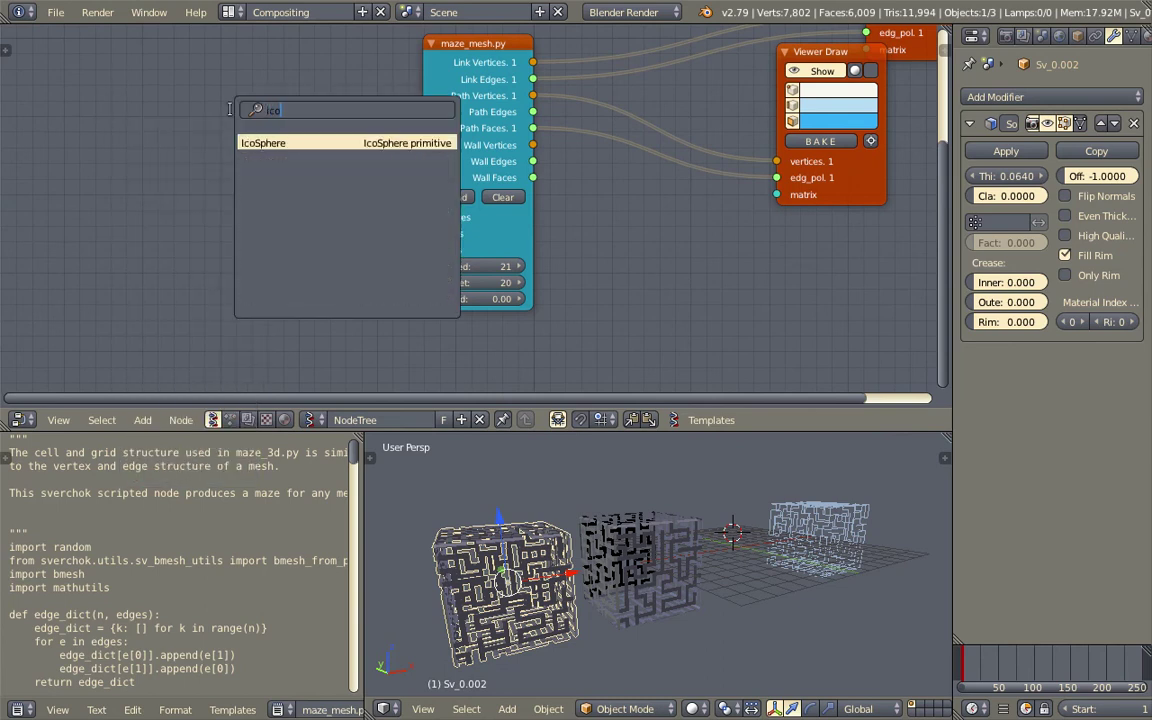
key(Return)
click(180, 145)
Connect the IcoSphere's Vertices, Edges and Faces outputs to the matching maze_mesh.py inputs and shift the IcoSphere node closer
drag(252, 154, 307, 186)
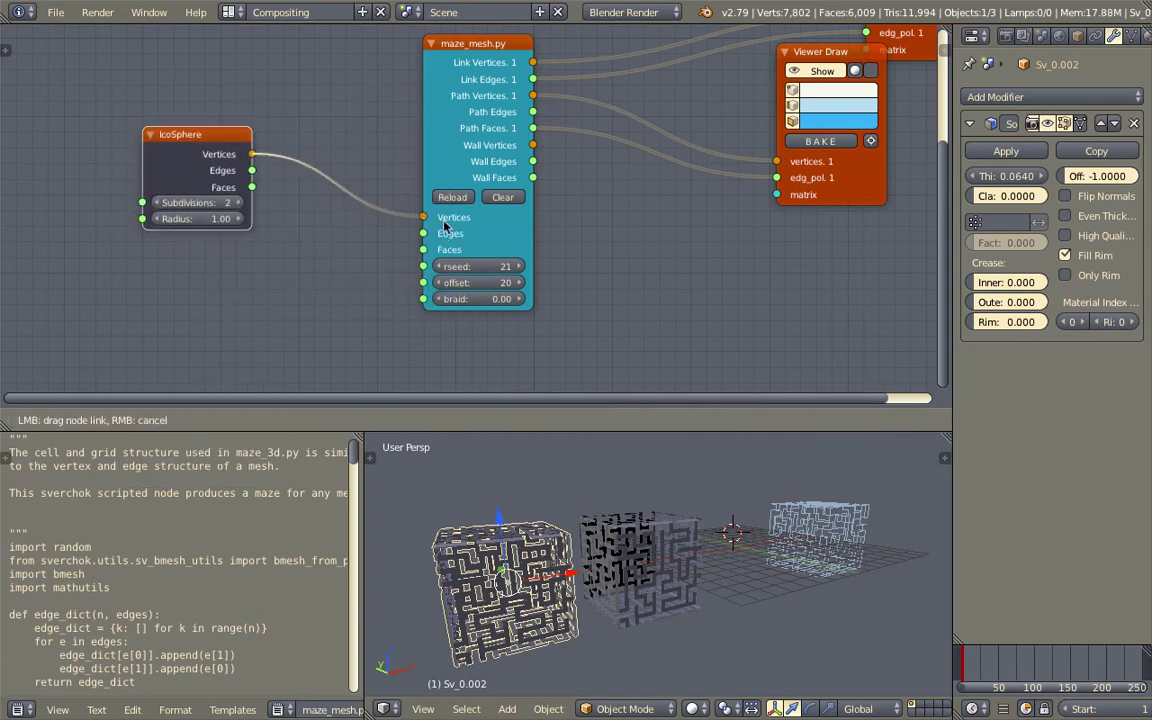
drag(446, 227, 422, 235)
drag(252, 187, 422, 250)
drag(197, 145, 234, 146)
scroll(802, 488, up, 4)
shift+middle_drag(802, 488, 656, 538)
scroll(656, 538, up, 3)
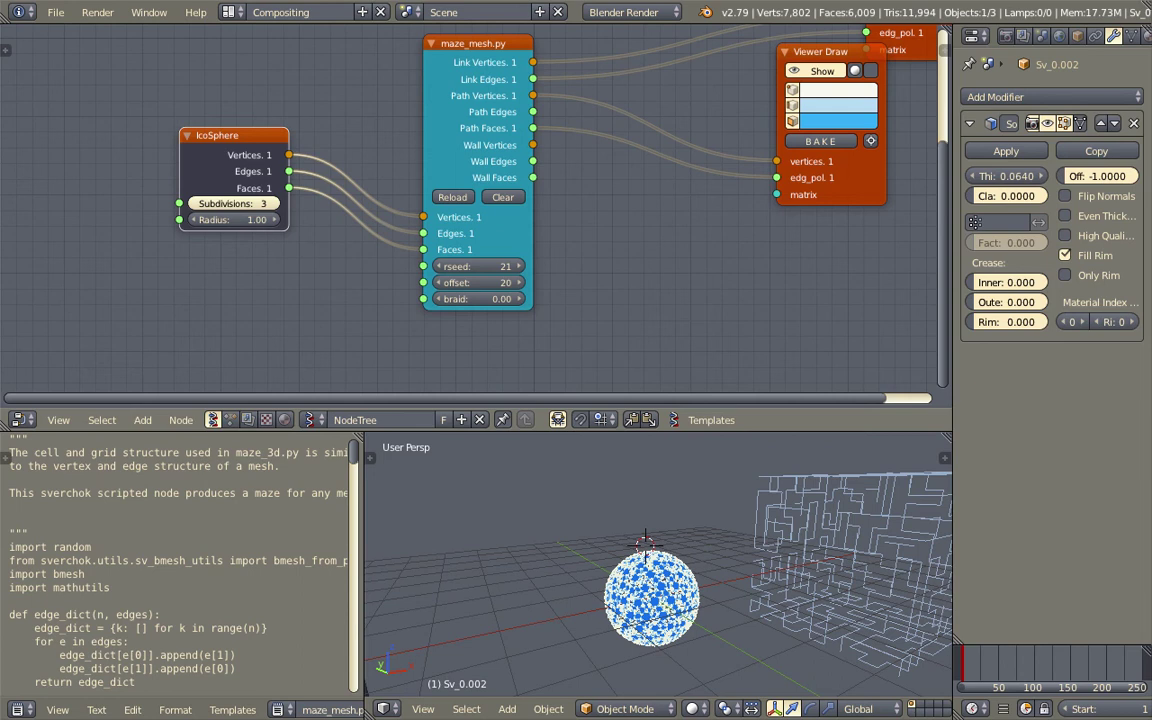
Set the IcoSphere's subdivisions to 3 and its radius to 3.82, keeping the enlarged sphere maze in view
click(267, 205)
drag(250, 220, 300, 220)
middle_drag(545, 515, 670, 542)
scroll(664, 564, down, 4)
scroll(664, 564, down, 2)
scroll(738, 542, up, 3)
click(275, 203)
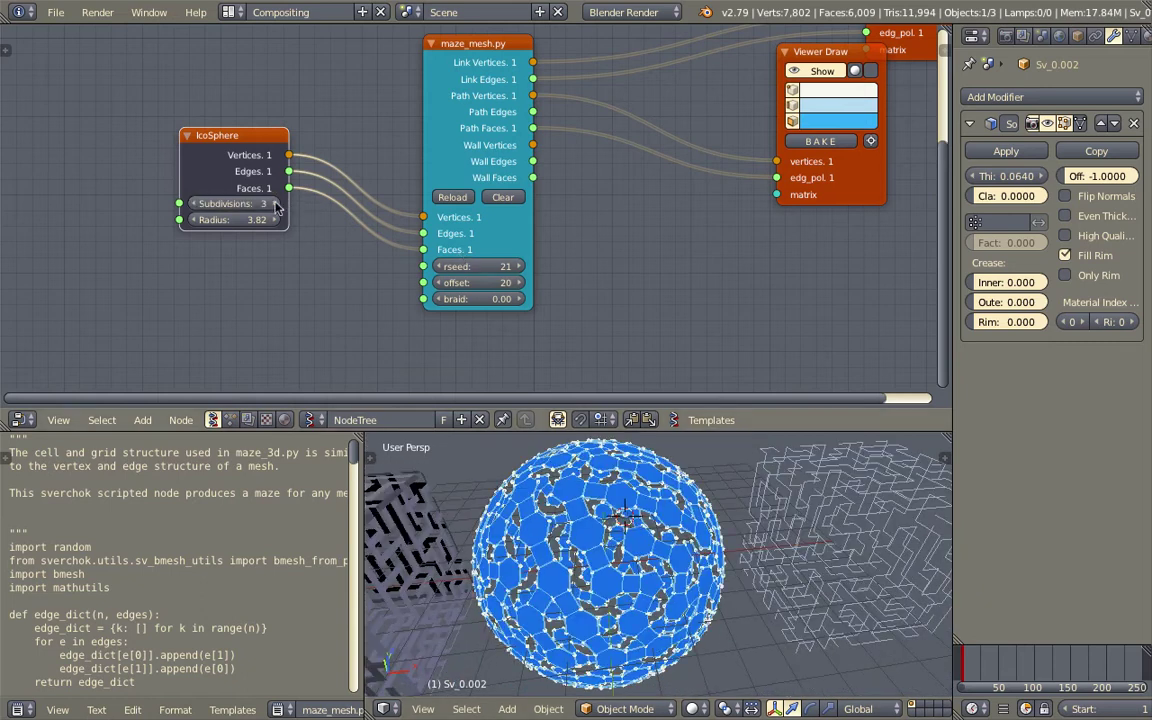
Set the maze_mesh.py node's offset to 14
scroll(586, 258, down, 3)
scroll(470, 261, up, 2)
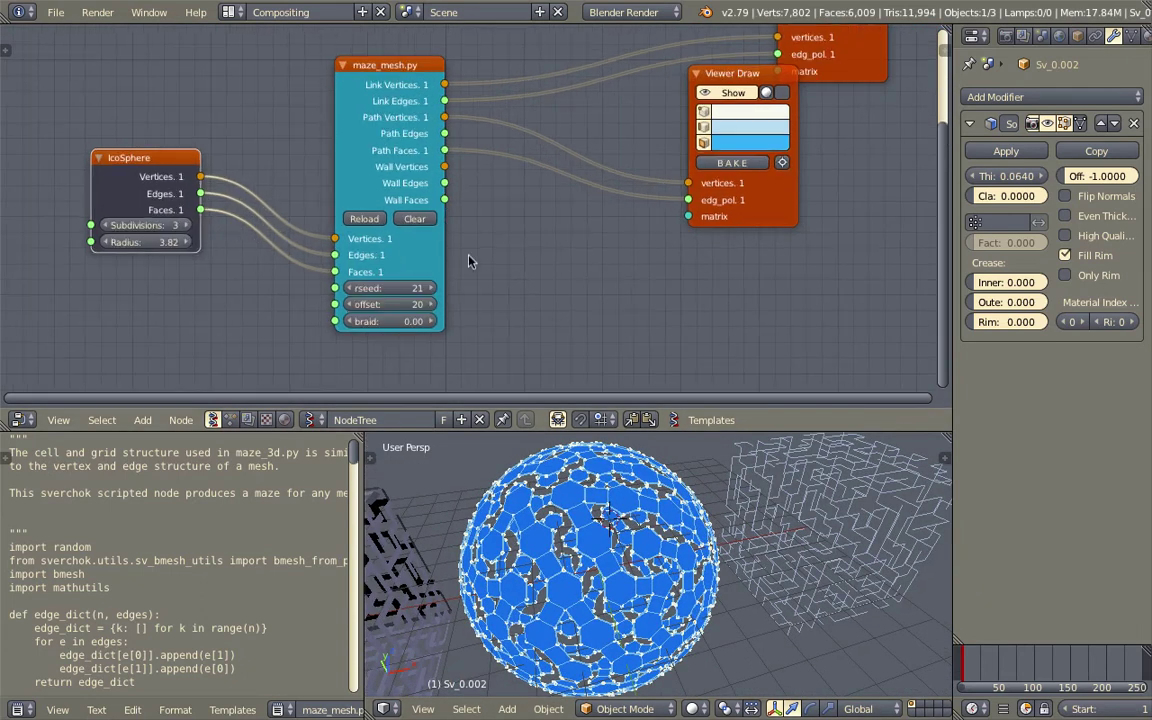
scroll(377, 233, up, 3)
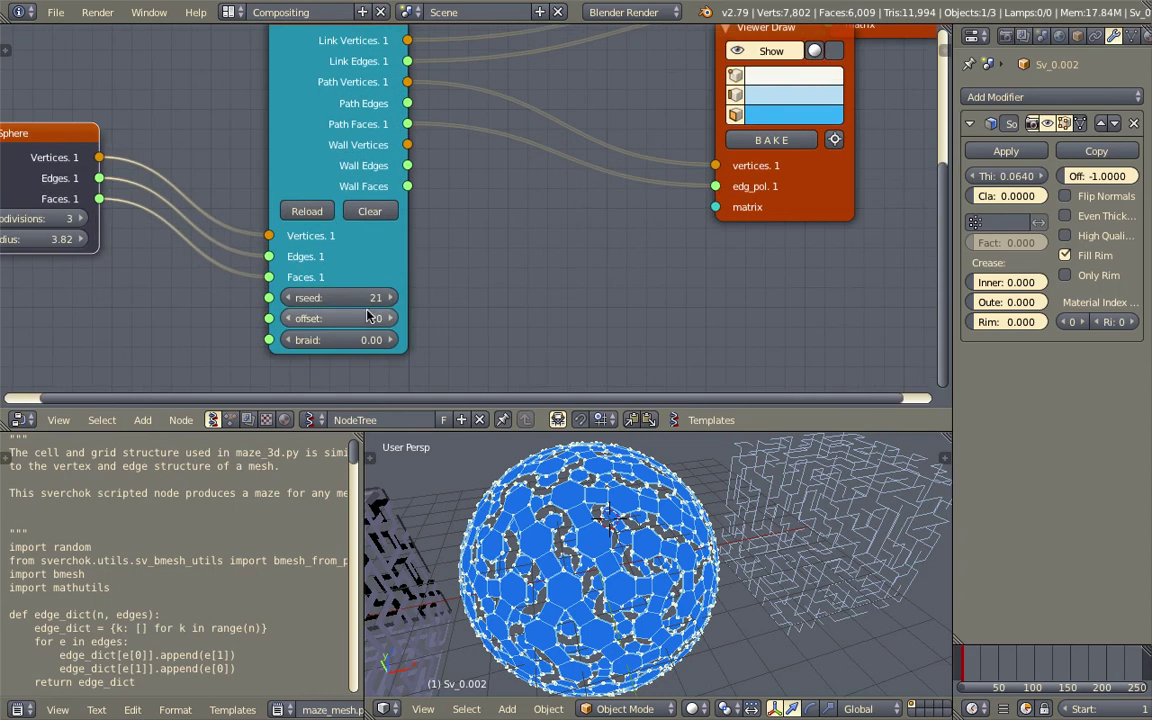
mouse_move(340, 318)
mouse_down()
mouse_move(300, 318)
mouse_move(330, 318)
mouse_up()
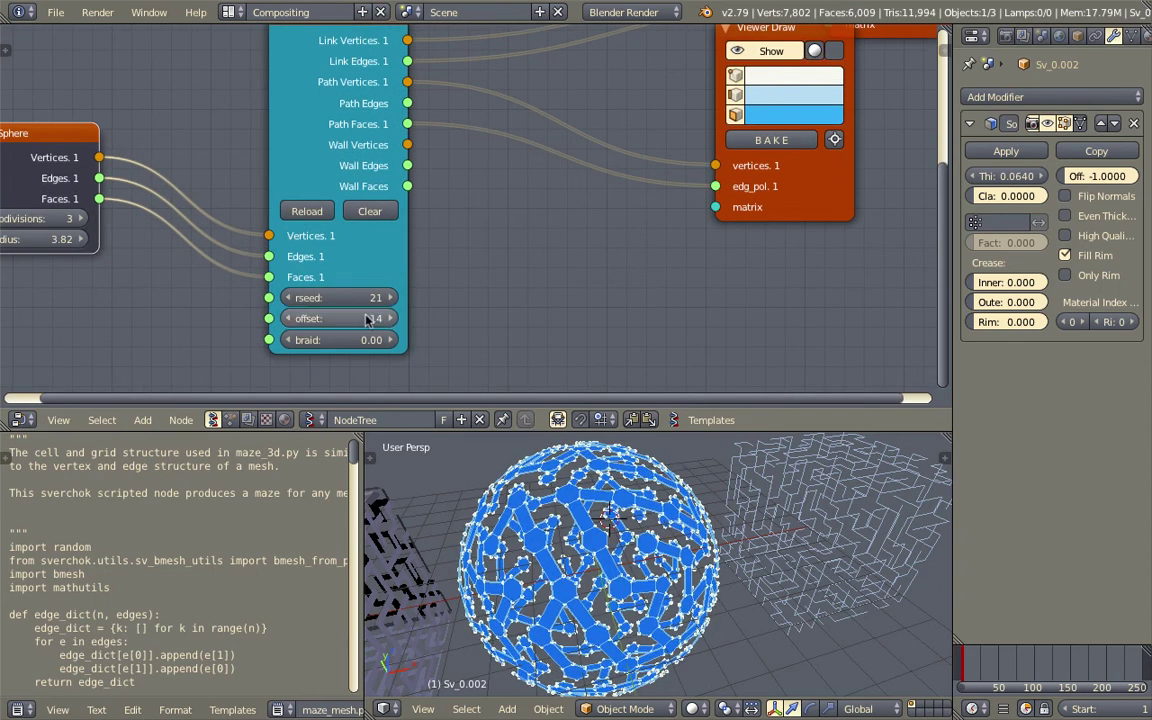
Bake the sphere maze's path faces from the Viewer Draw node and move the baked mesh freehand away from the preview sphere
scroll(473, 250, down, 2)
scroll(660, 548, down, 4)
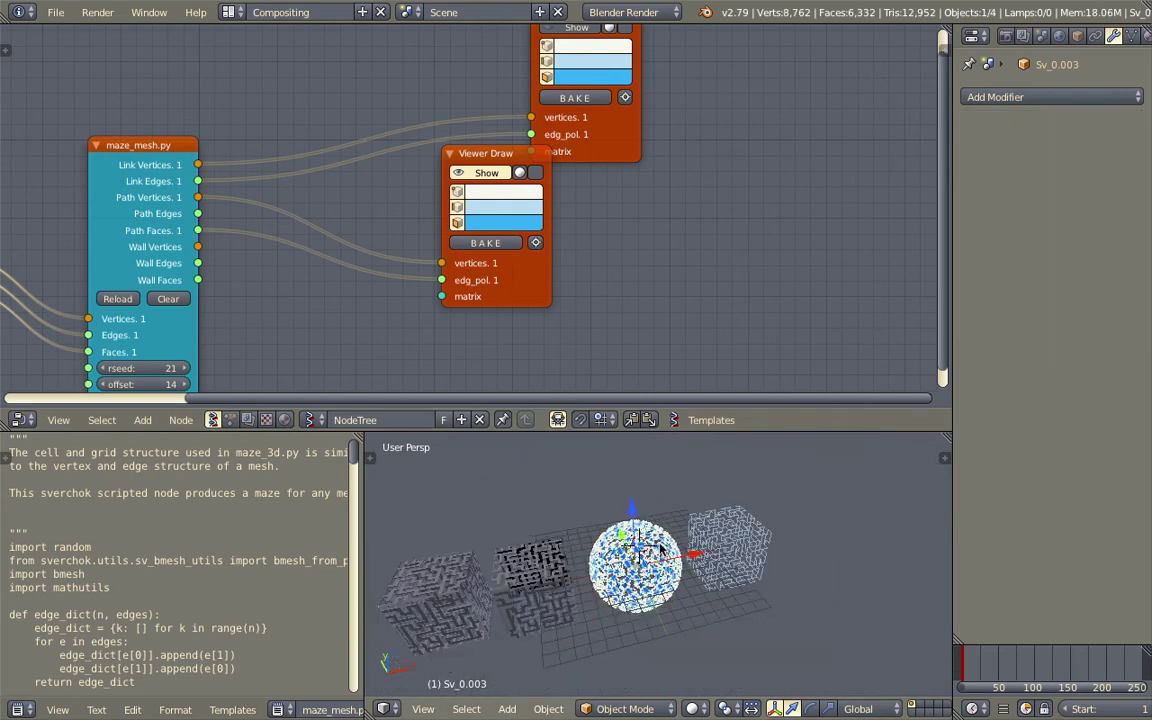
key(g)
click(845, 507)
shift+middle_drag(845, 507, 834, 536)
Add a level 2 Subdivision Surface modifier to the baked sphere maze
scroll(667, 524, up, 5)
key(ctrl+2)
scroll(602, 530, down, 2)
Select the wireframe box maze and move it freehand clear of the preview sphere, in front of the solid box mazes
right_click(609, 528)
scroll(845, 542, down, 1)
key(g)
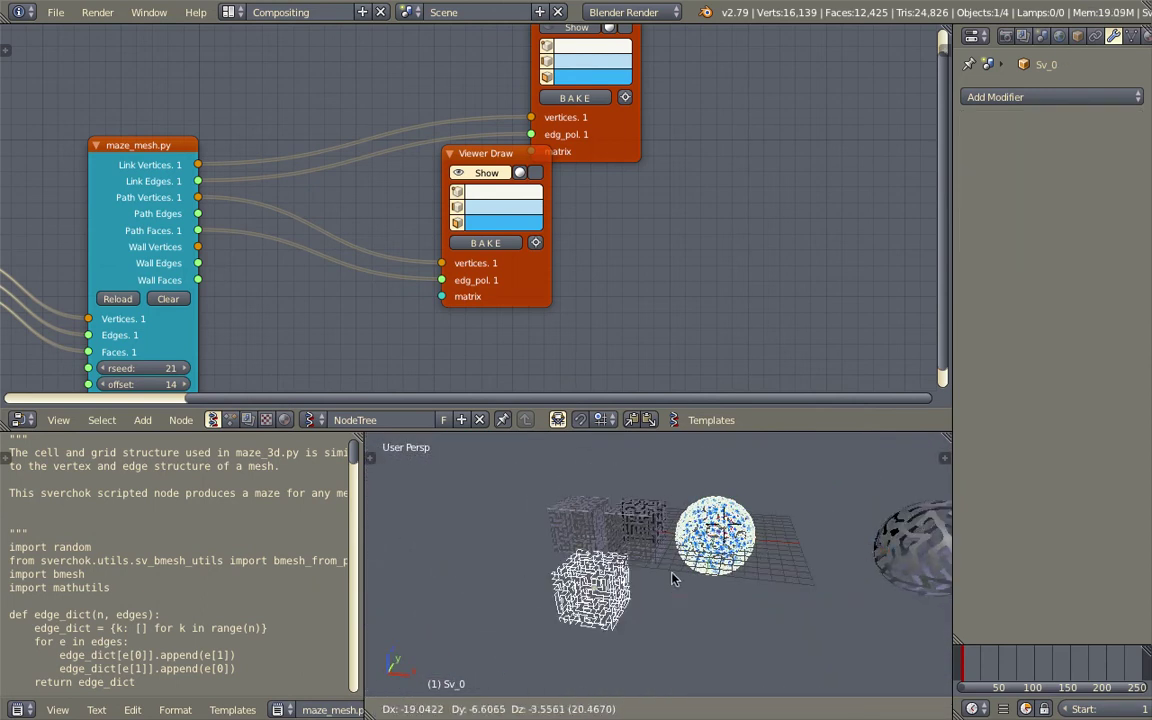
click(672, 578)
mouse_move(672, 578)
middle_down()
mouse_move(766, 546)
mouse_move(669, 555)
middle_up()
key(g)
click(695, 564)
Select the baked sphere maze and move it freehand closer to the preview sphere
right_click(798, 538)
key(g)
click(755, 544)
shift+middle_drag(740, 543, 648, 572)
scroll(648, 572, up, 2)
scroll(705, 568, down, 2)
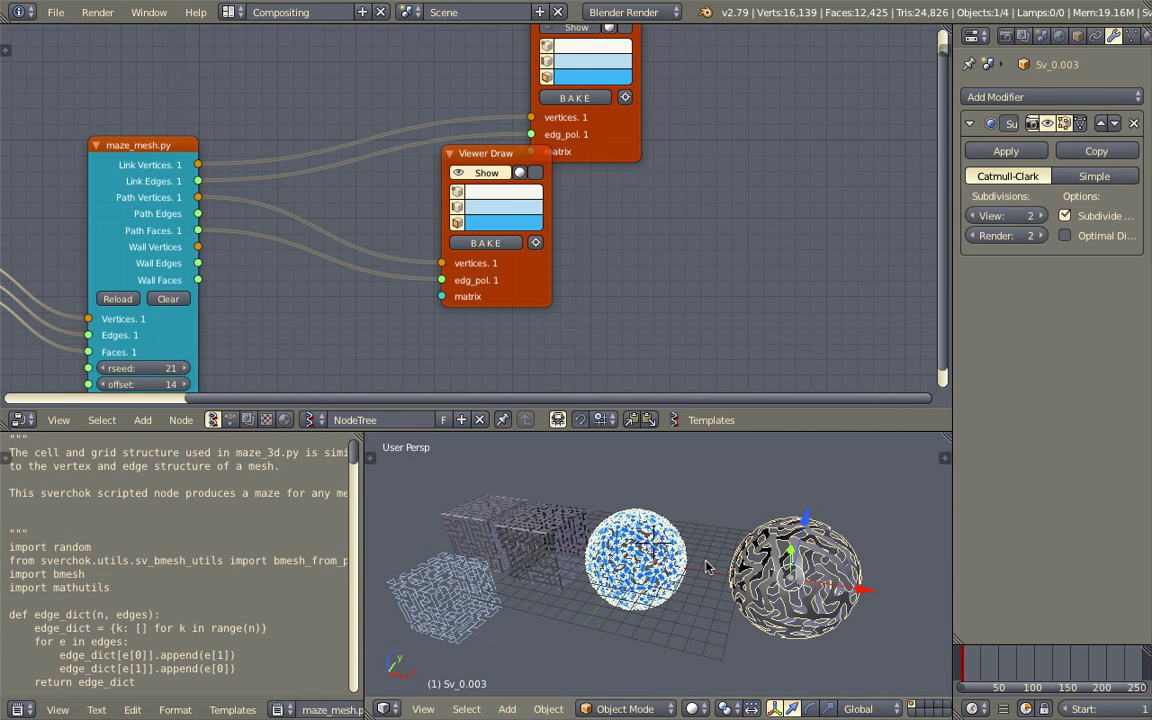
Examine the smoothed sphere maze's curved passages from several angles and leave it deselected
middle_drag(728, 564, 642, 518)
scroll(642, 518, up, 3)
key(a)
middle_drag(748, 536, 676, 521)
scroll(676, 521, down, 1)
right_click(742, 536)
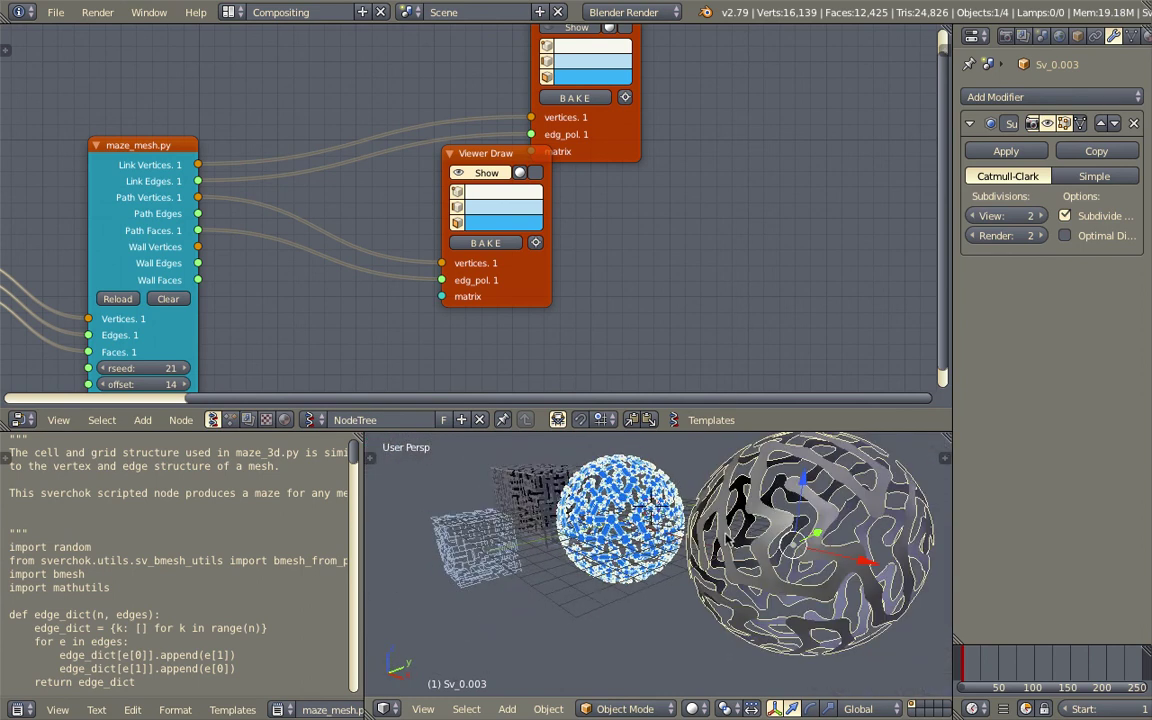
middle_drag(742, 536, 713, 558)
key(a)
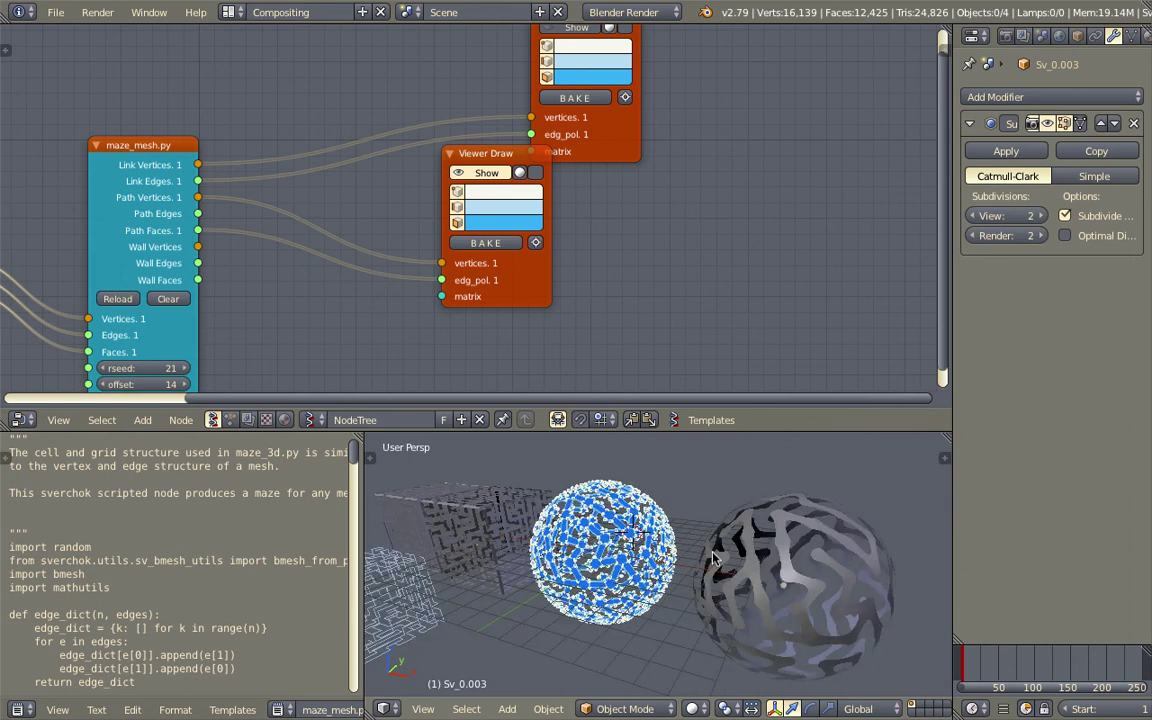